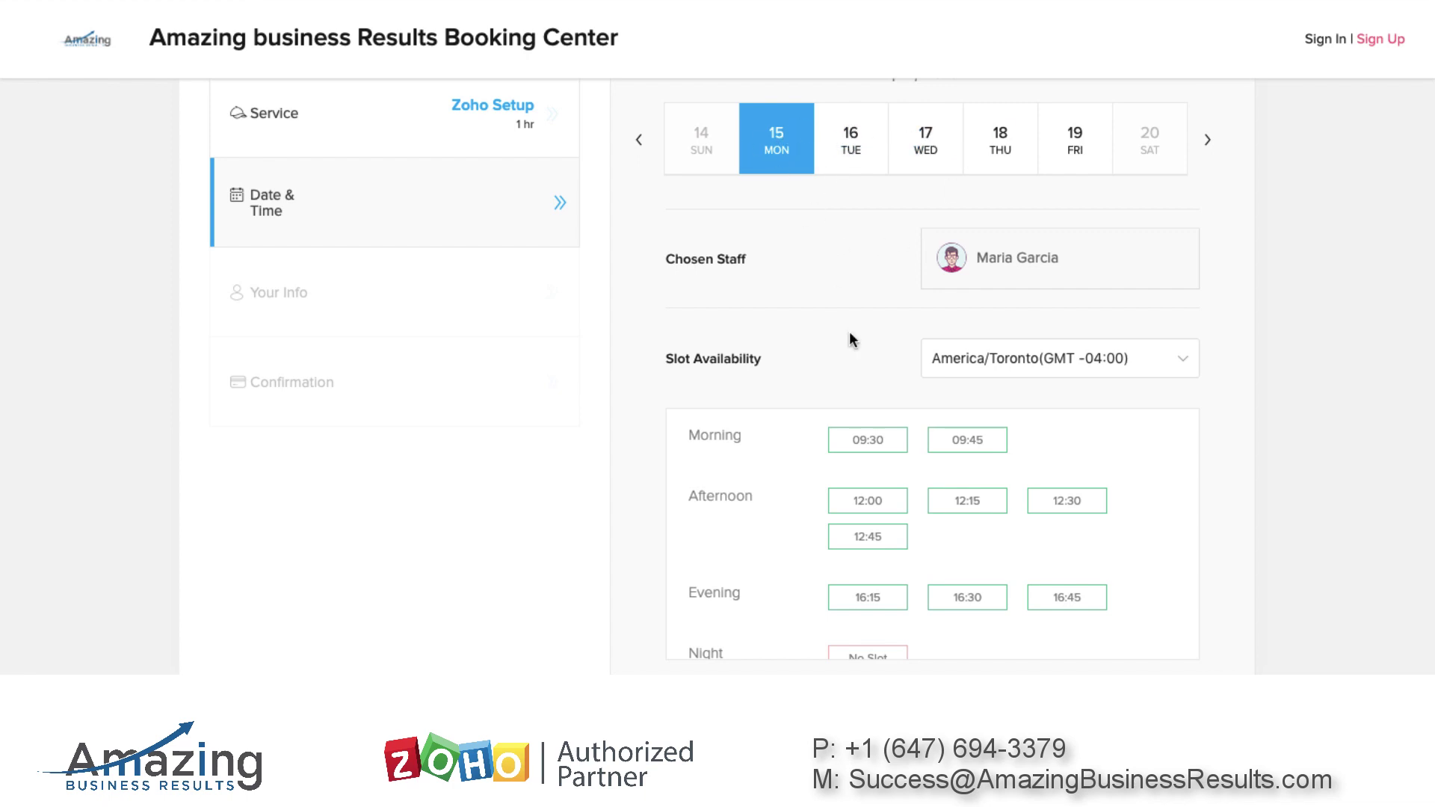
Book the 09:45 Zoho Setup slot on Monday 15 April as a guest with autofilled details
scroll(855, 357, down, 1)
click(967, 363)
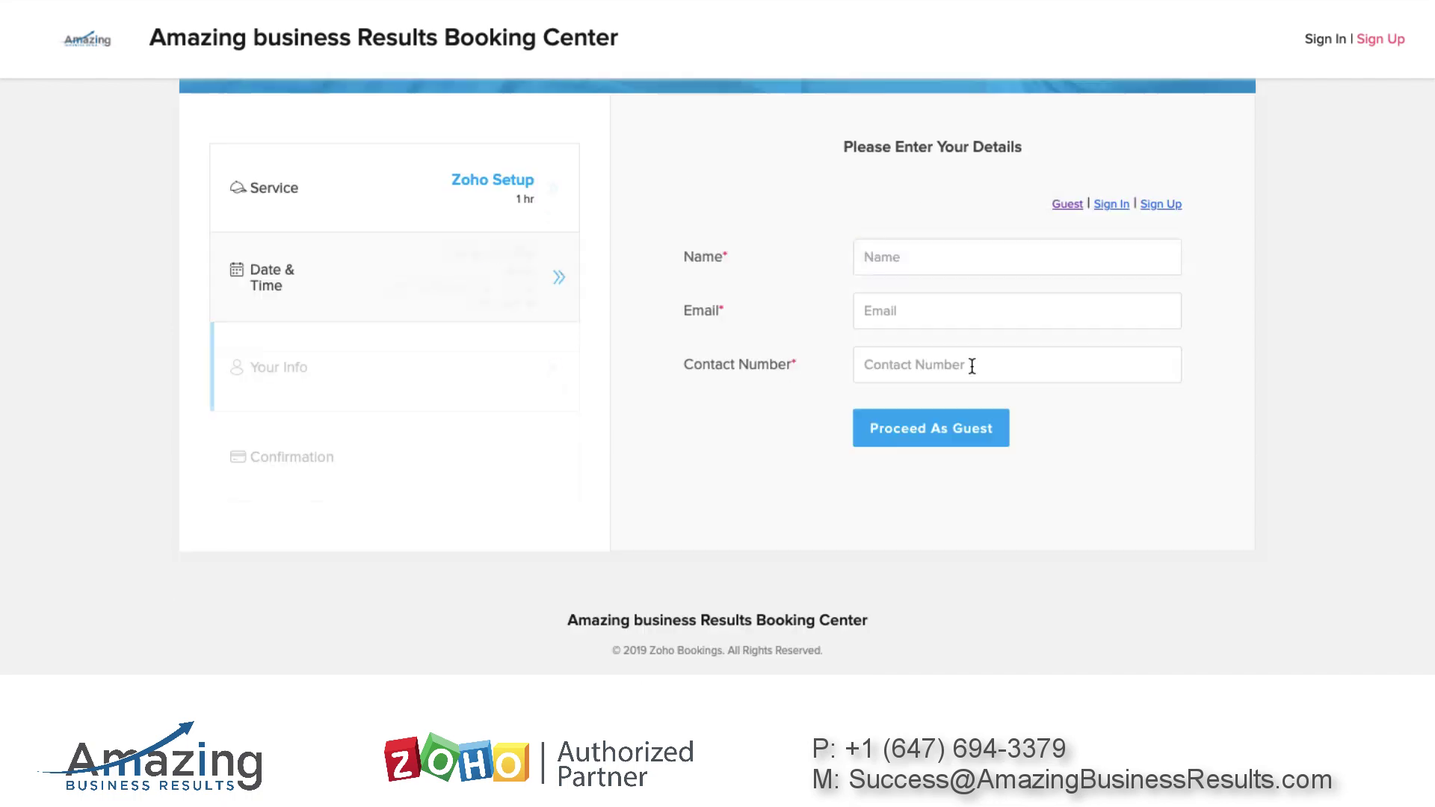
click(887, 257)
click(916, 311)
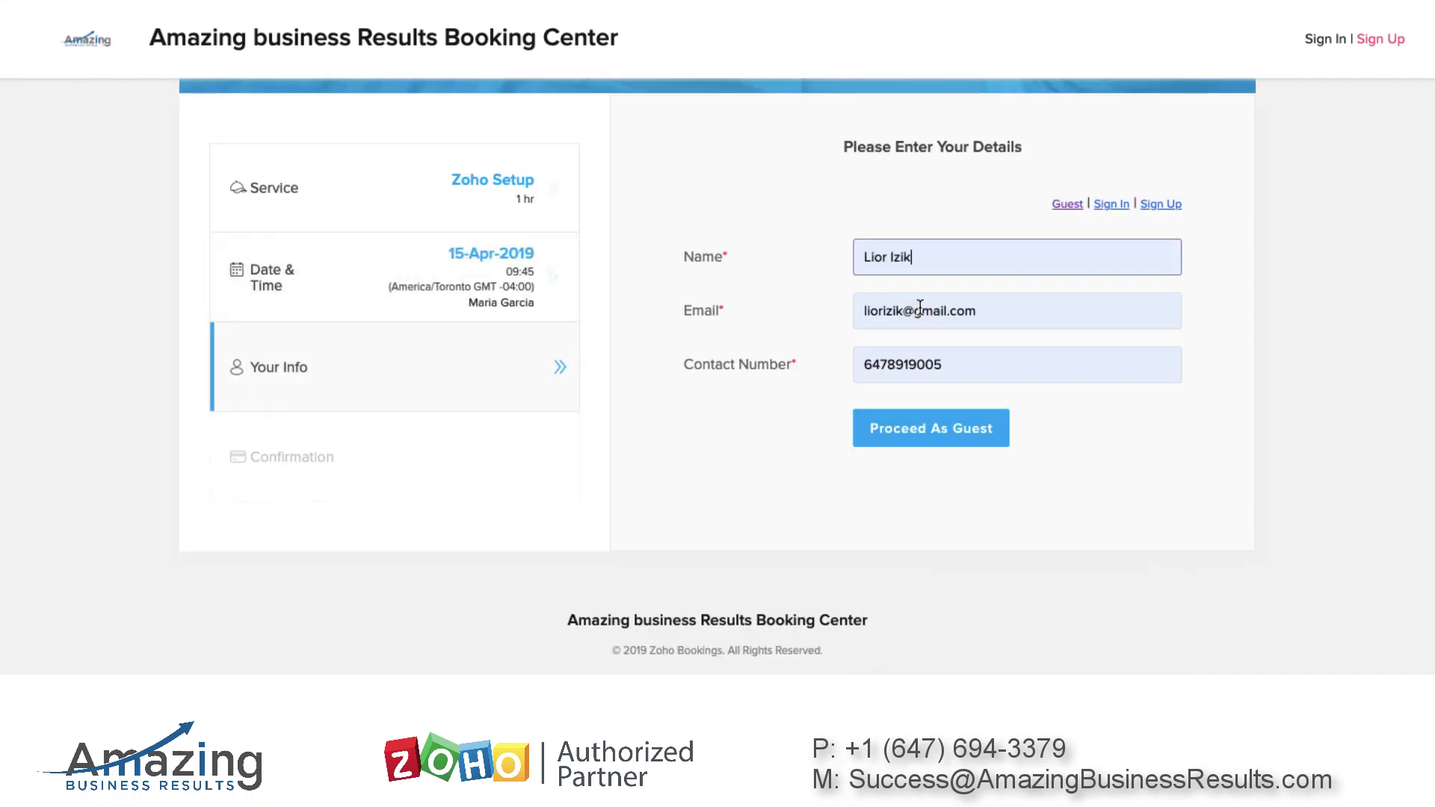
click(956, 432)
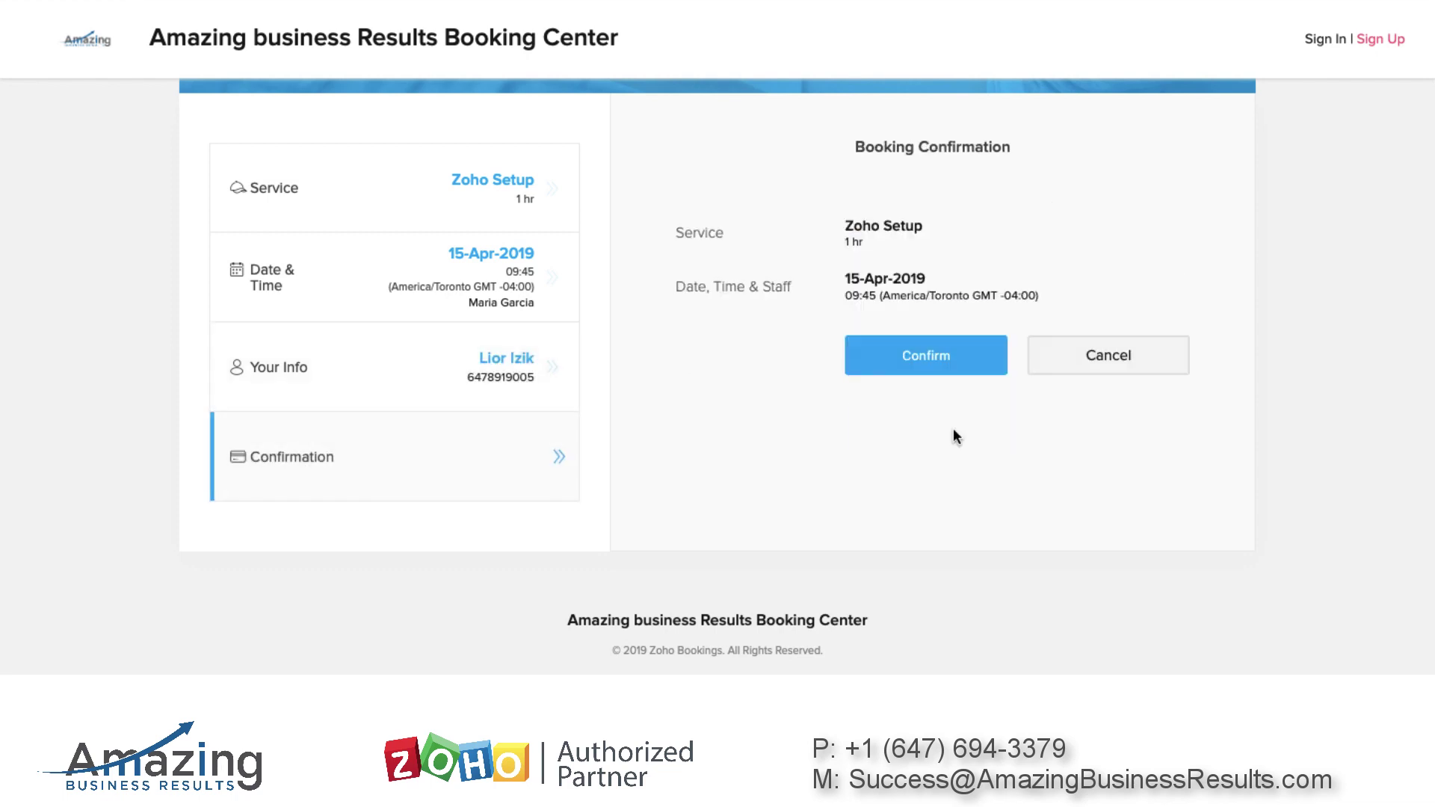
click(938, 357)
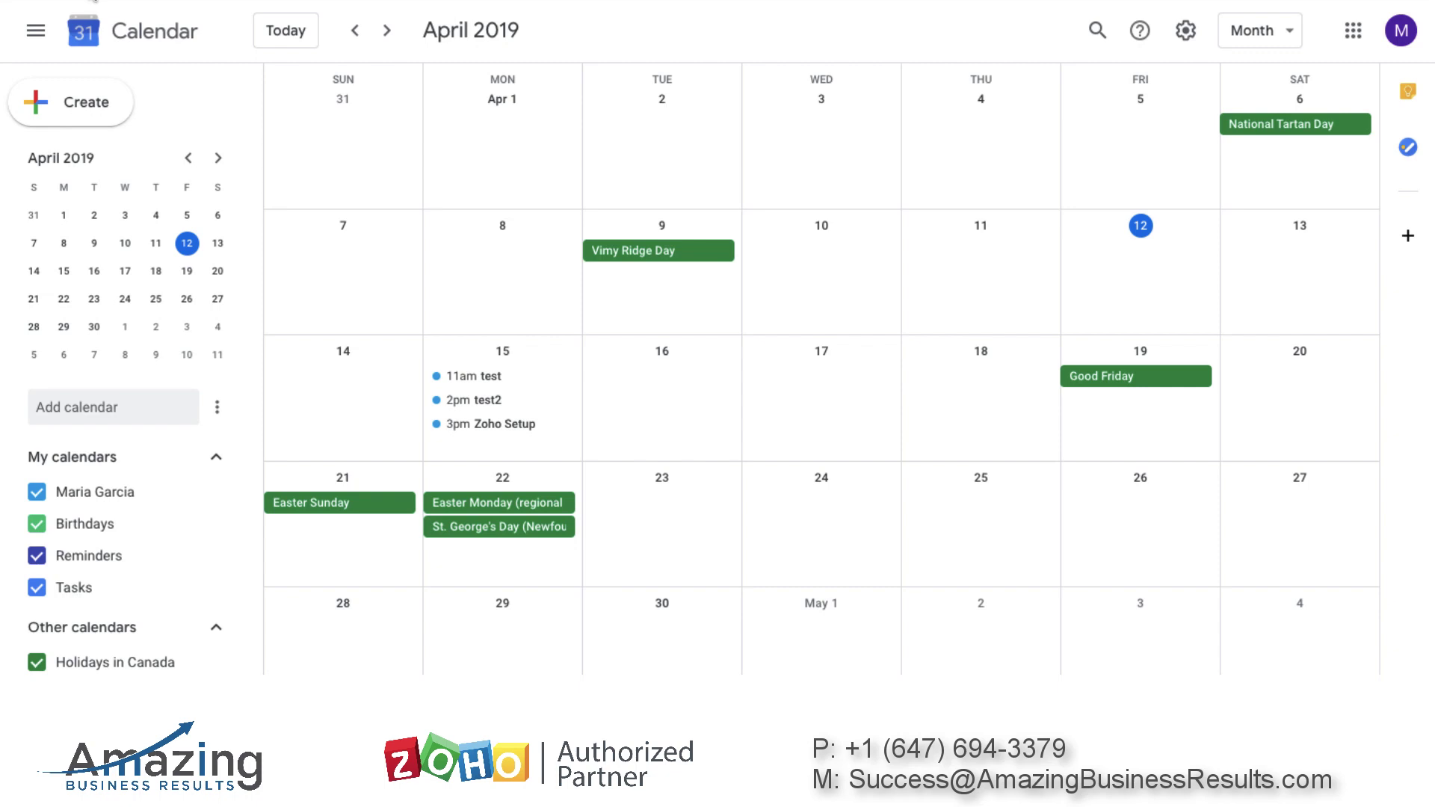
Reload Google Calendar and expand all of Monday 15 April's events to find the new booking
key(F5)
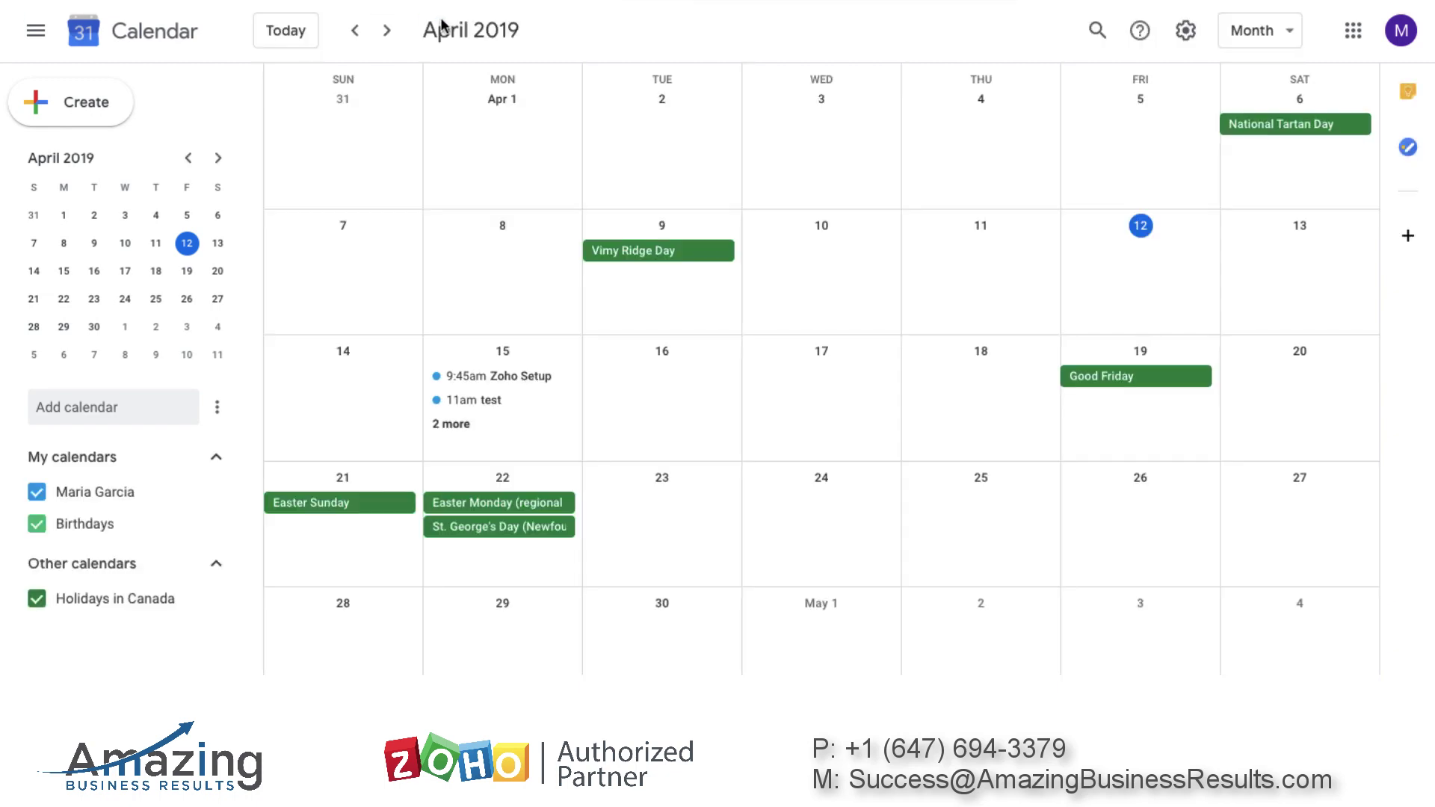
click(461, 425)
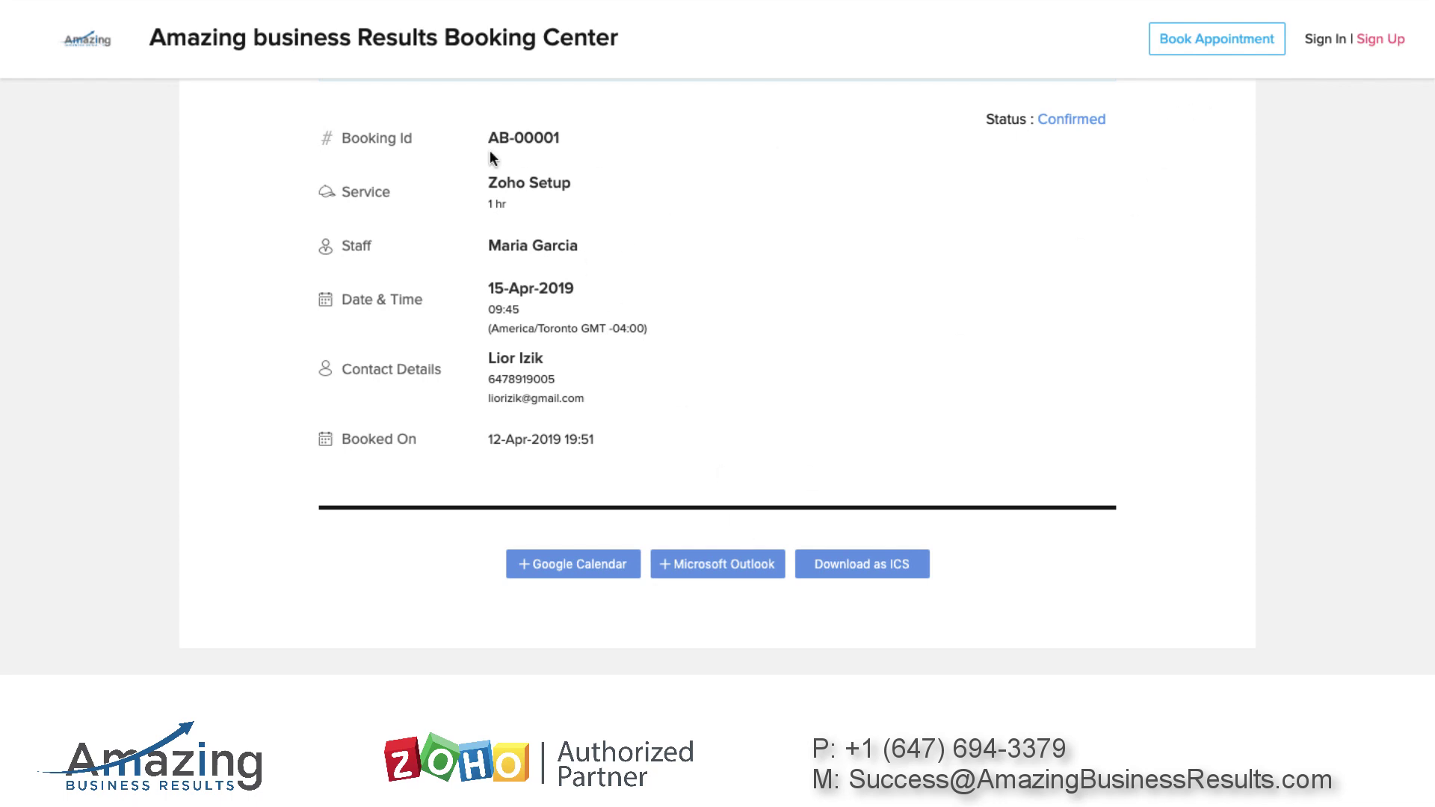
Start a new Zoho Setup booking and check Monday 15 April's remaining time slots
click(1211, 41)
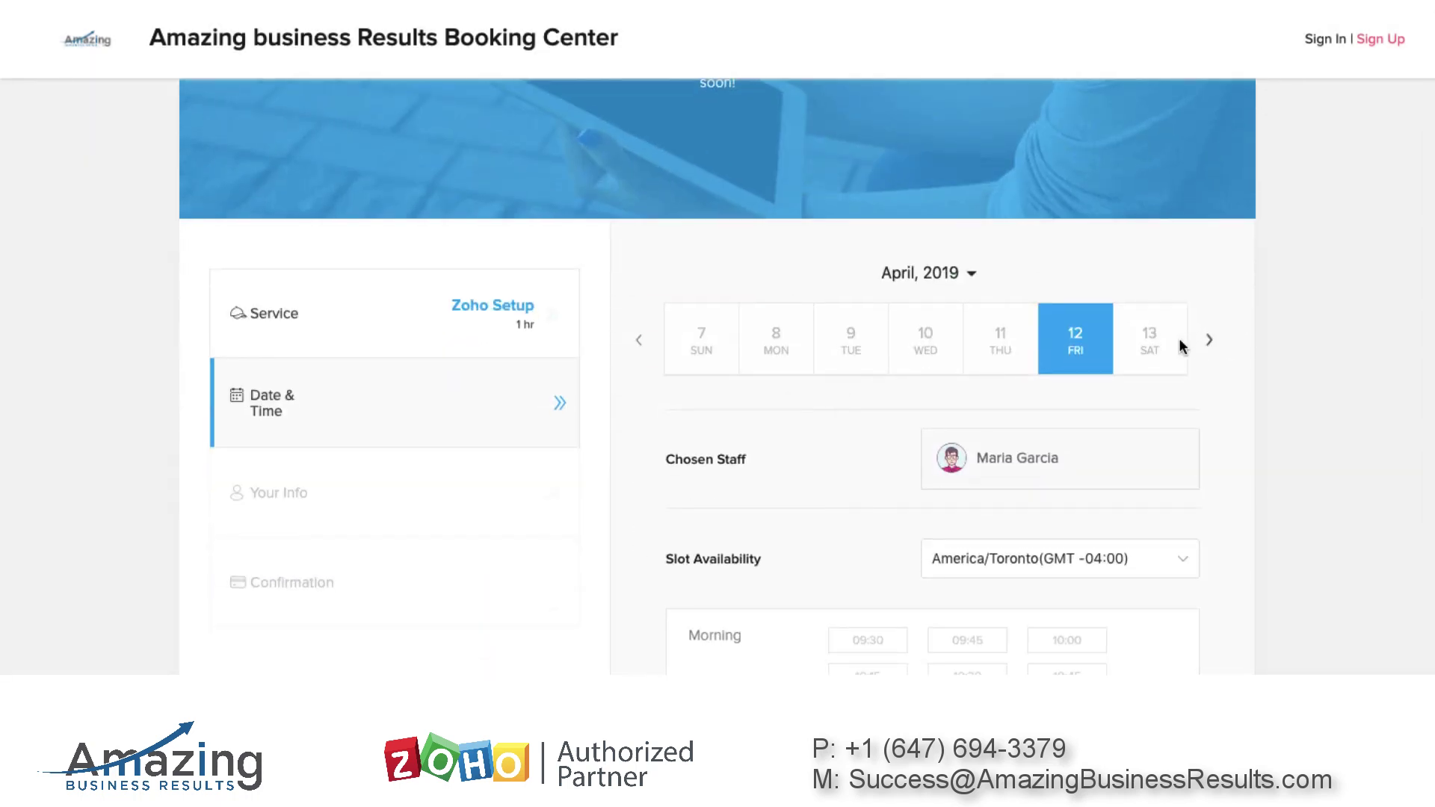
click(1207, 341)
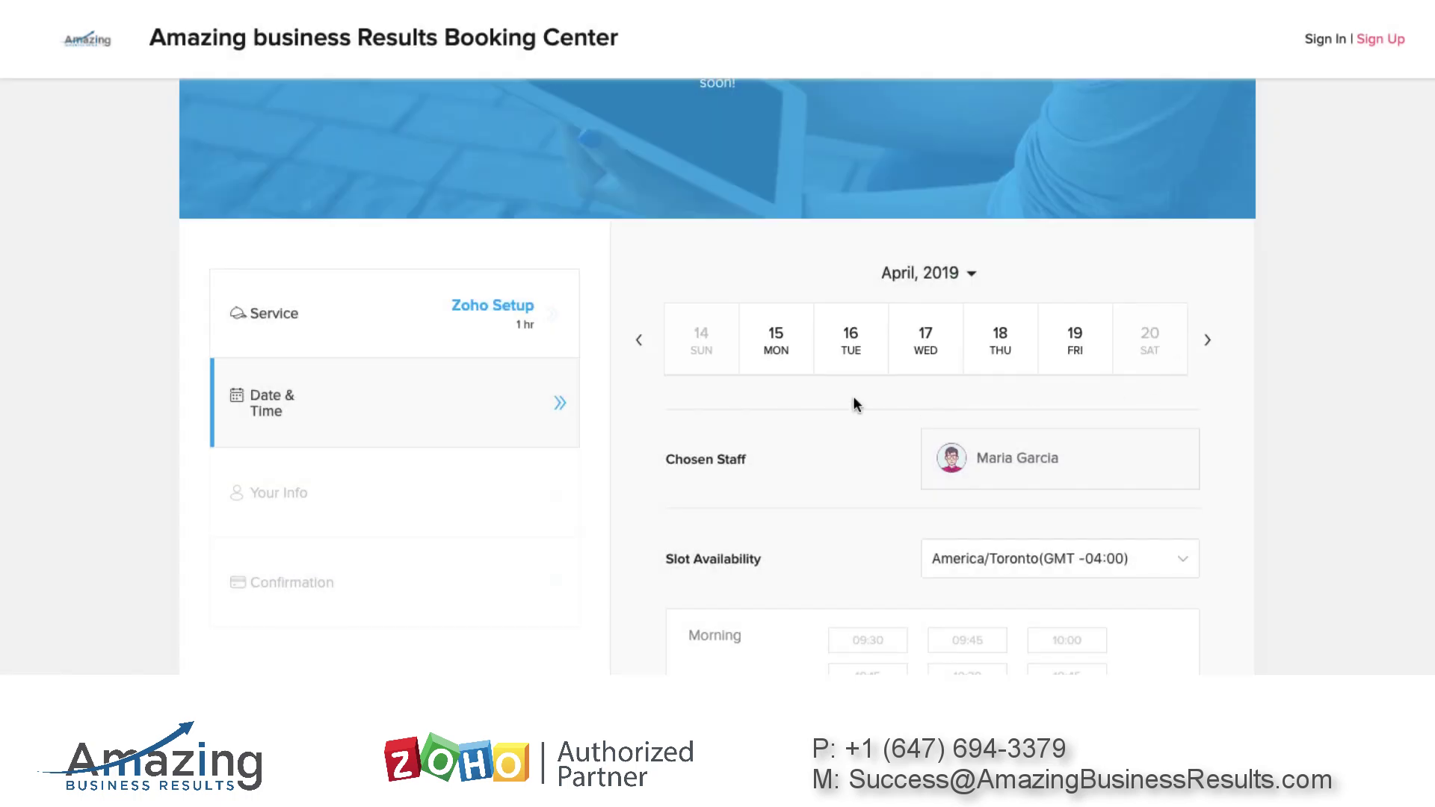
click(775, 345)
scroll(867, 377, down, 5)
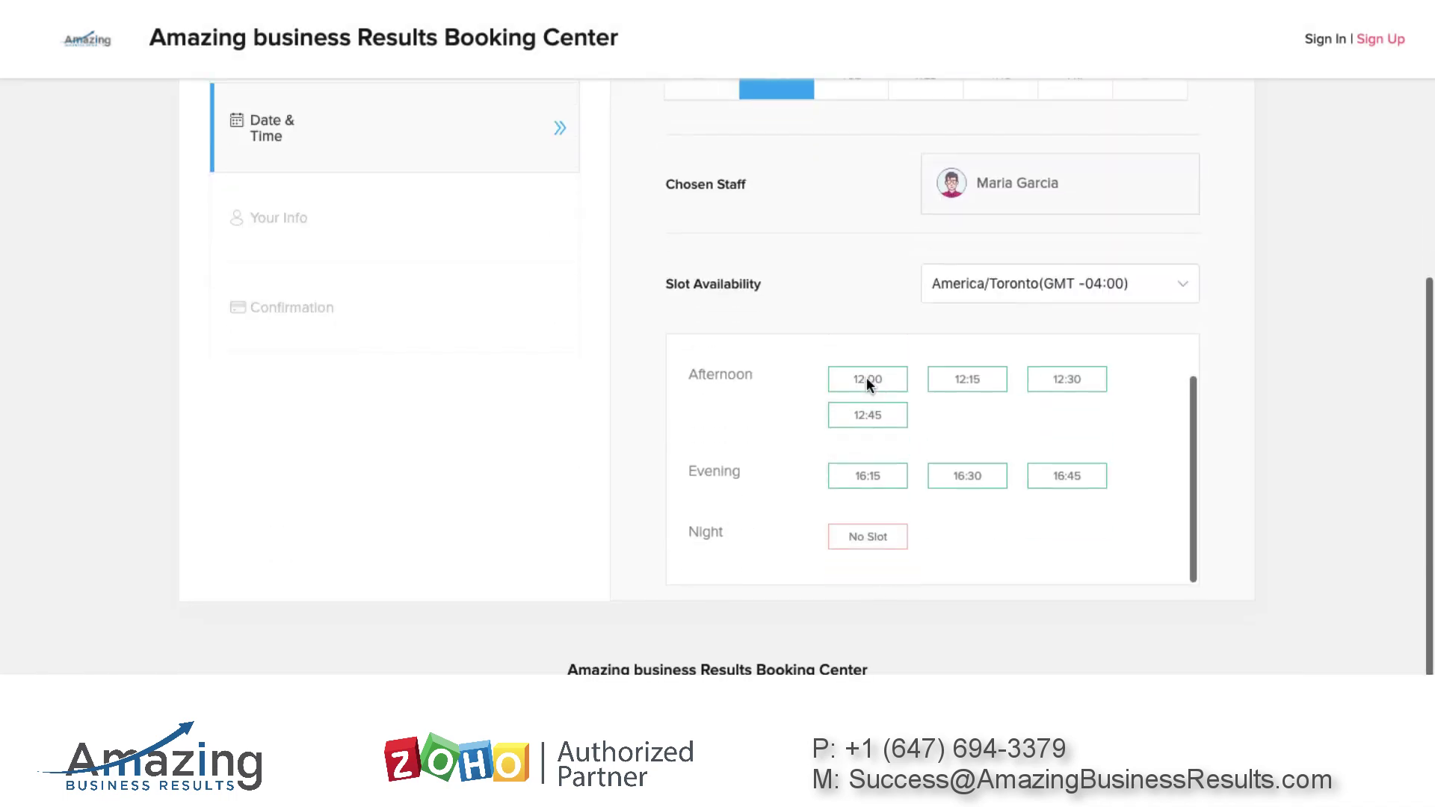
scroll(957, 423, up, 2)
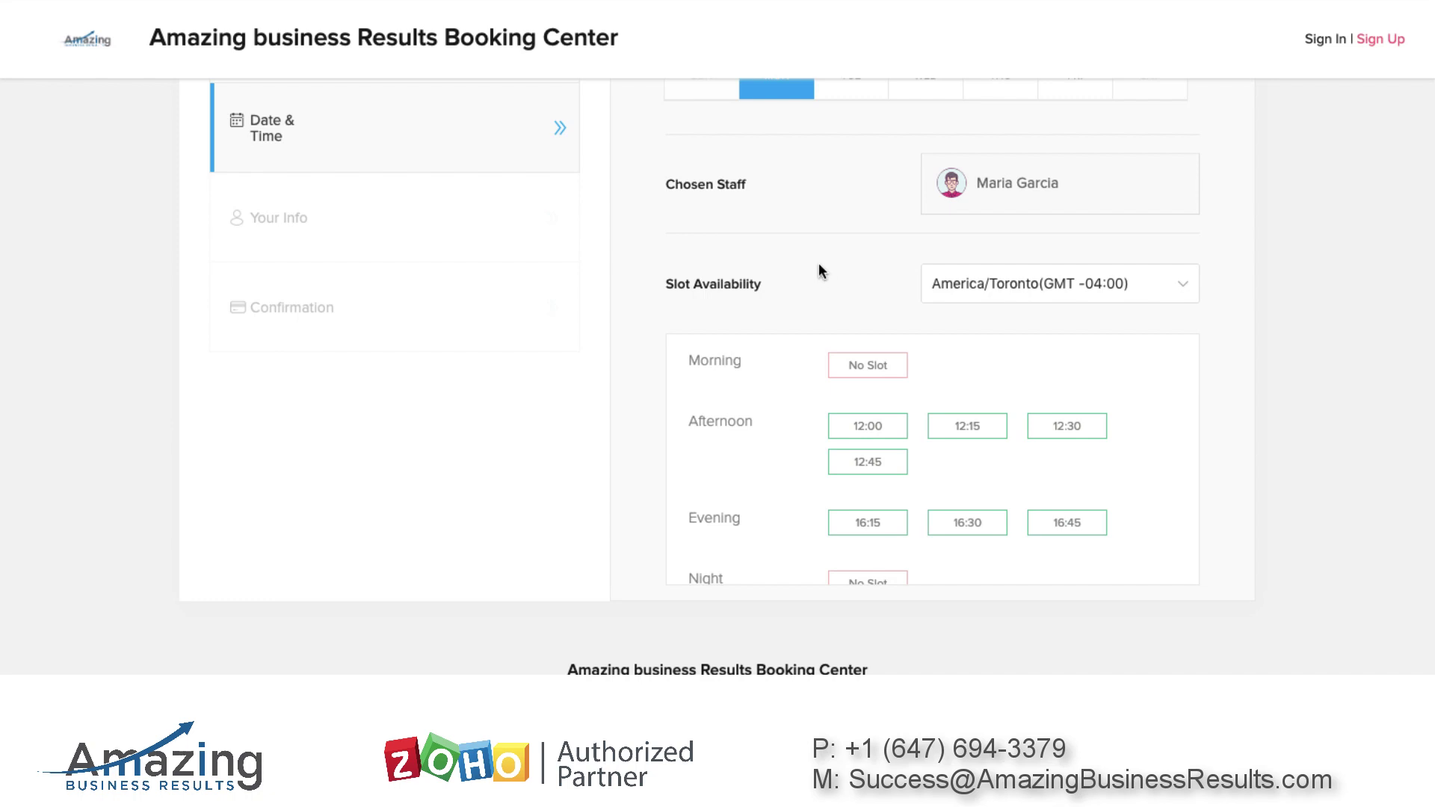
scroll(744, 200, up, 3)
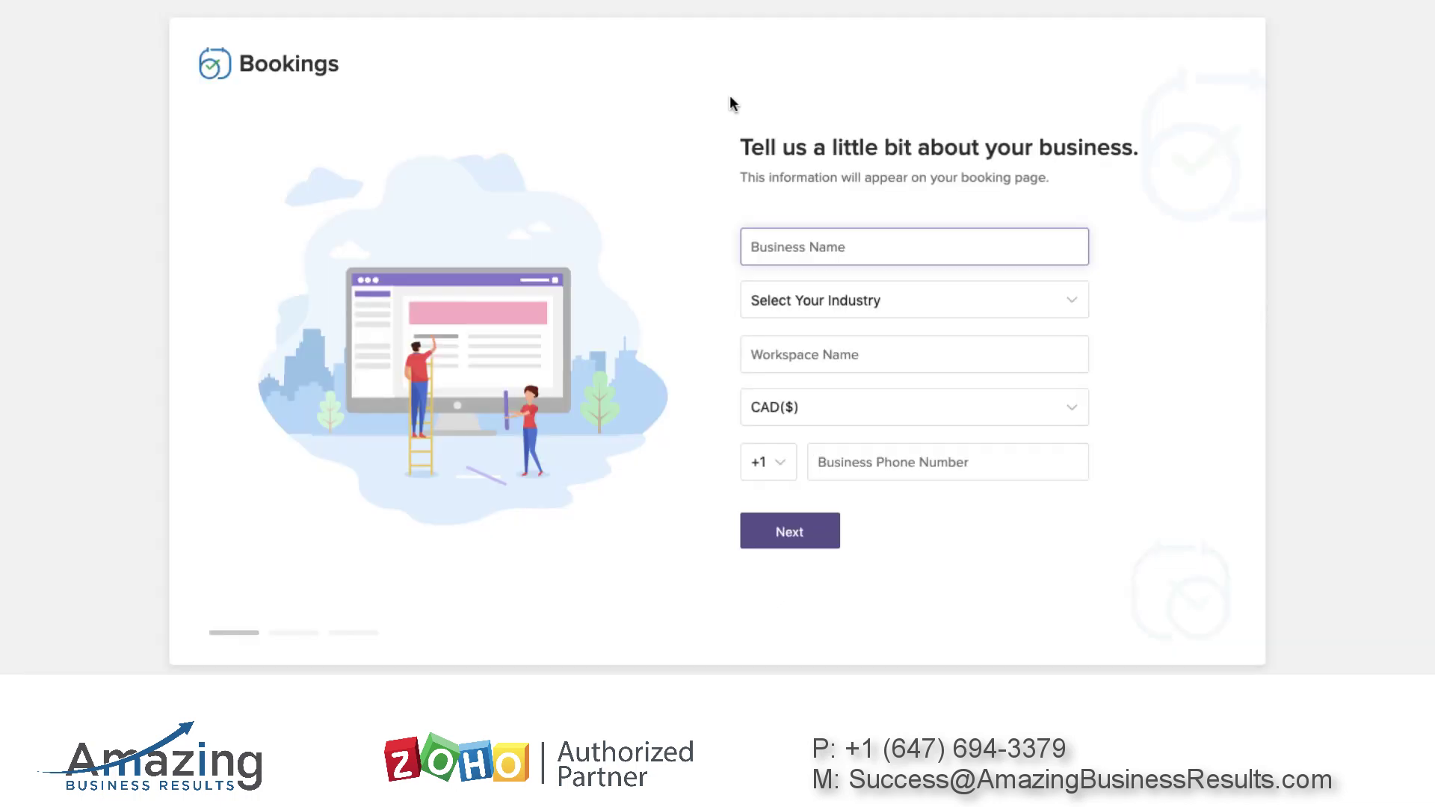
Enter business name Amazing Business Results, industry Education, workspace ABR, keep the phone, and continue
click(871, 240)
click(769, 302)
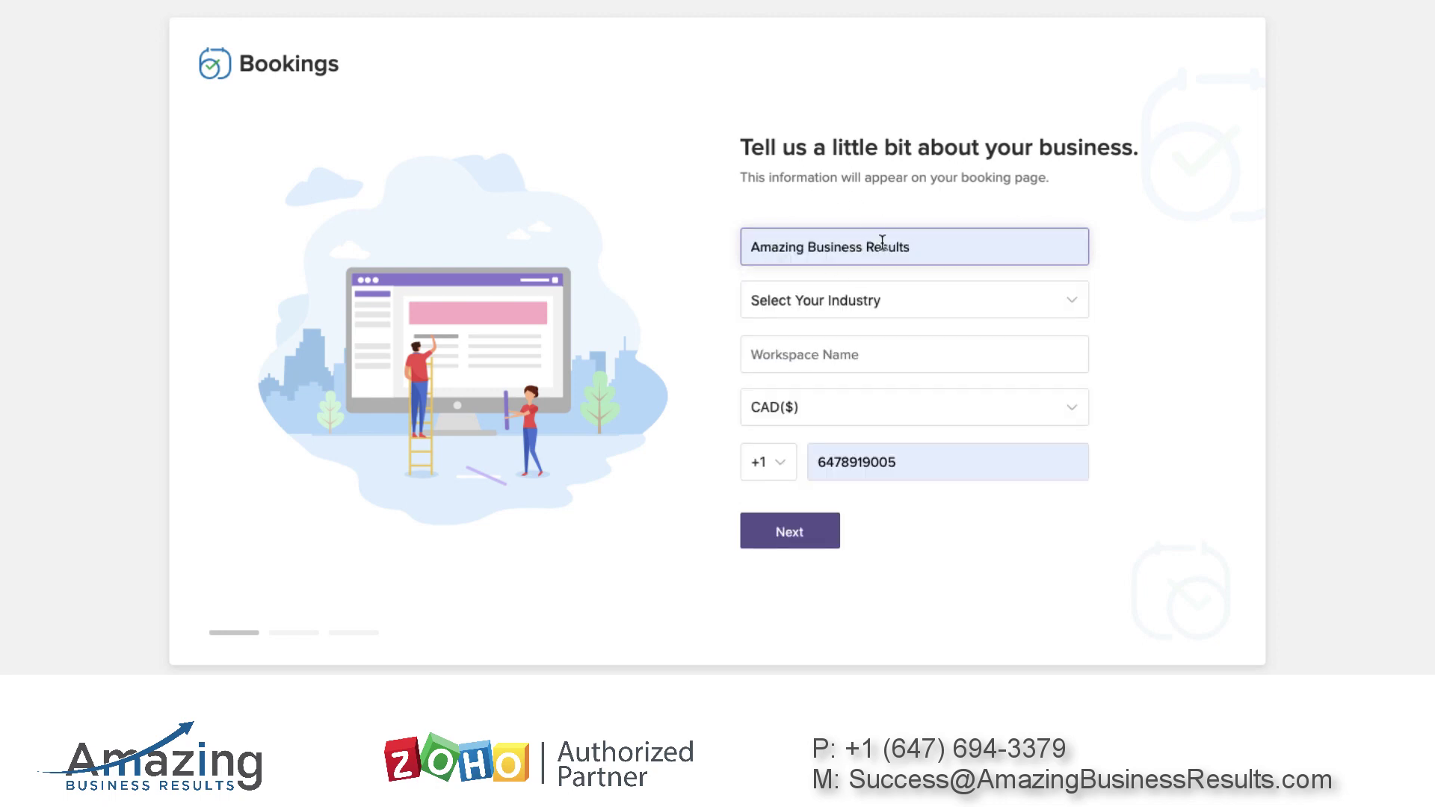
click(932, 245)
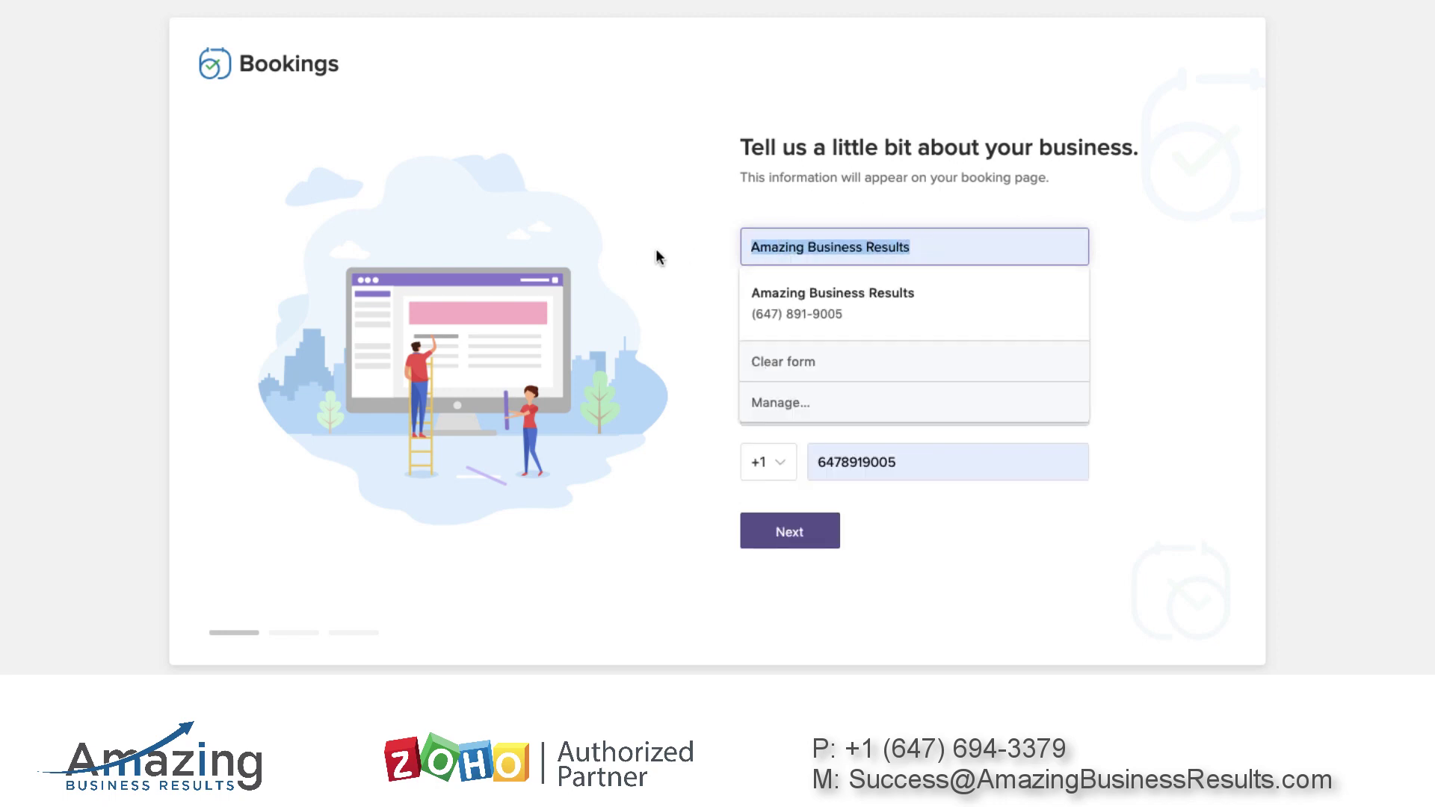
click(1114, 284)
click(873, 305)
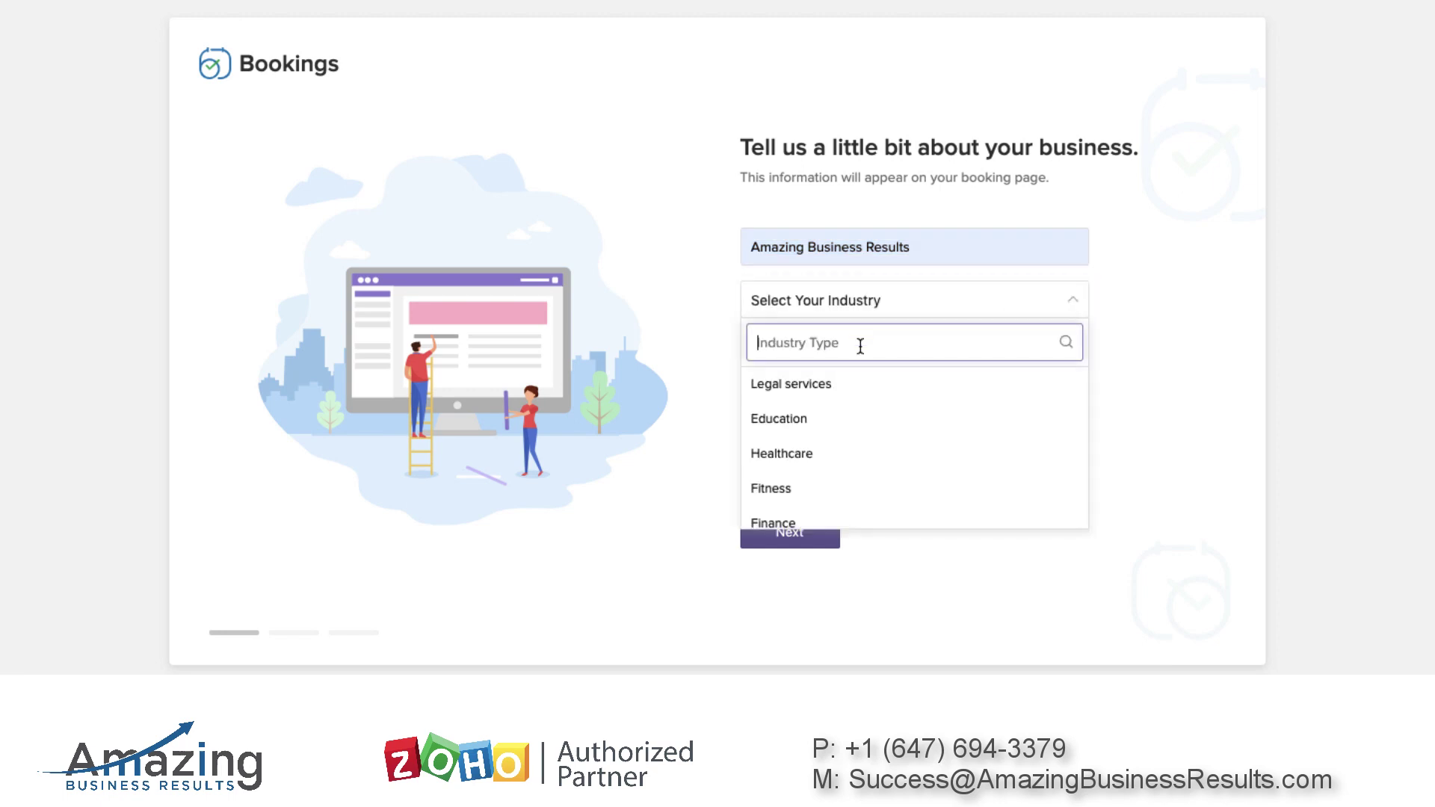
click(808, 420)
click(887, 356)
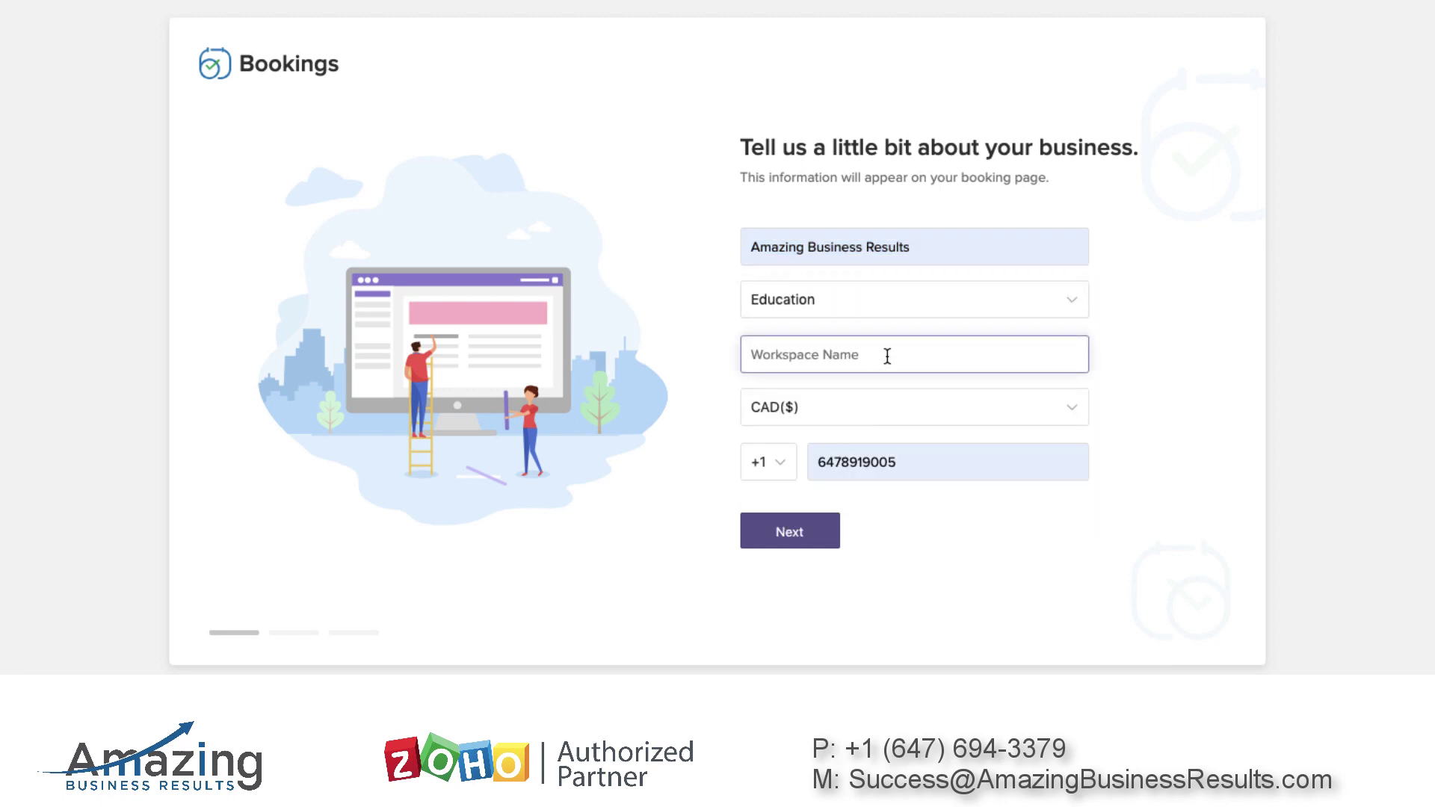
text(ABR)
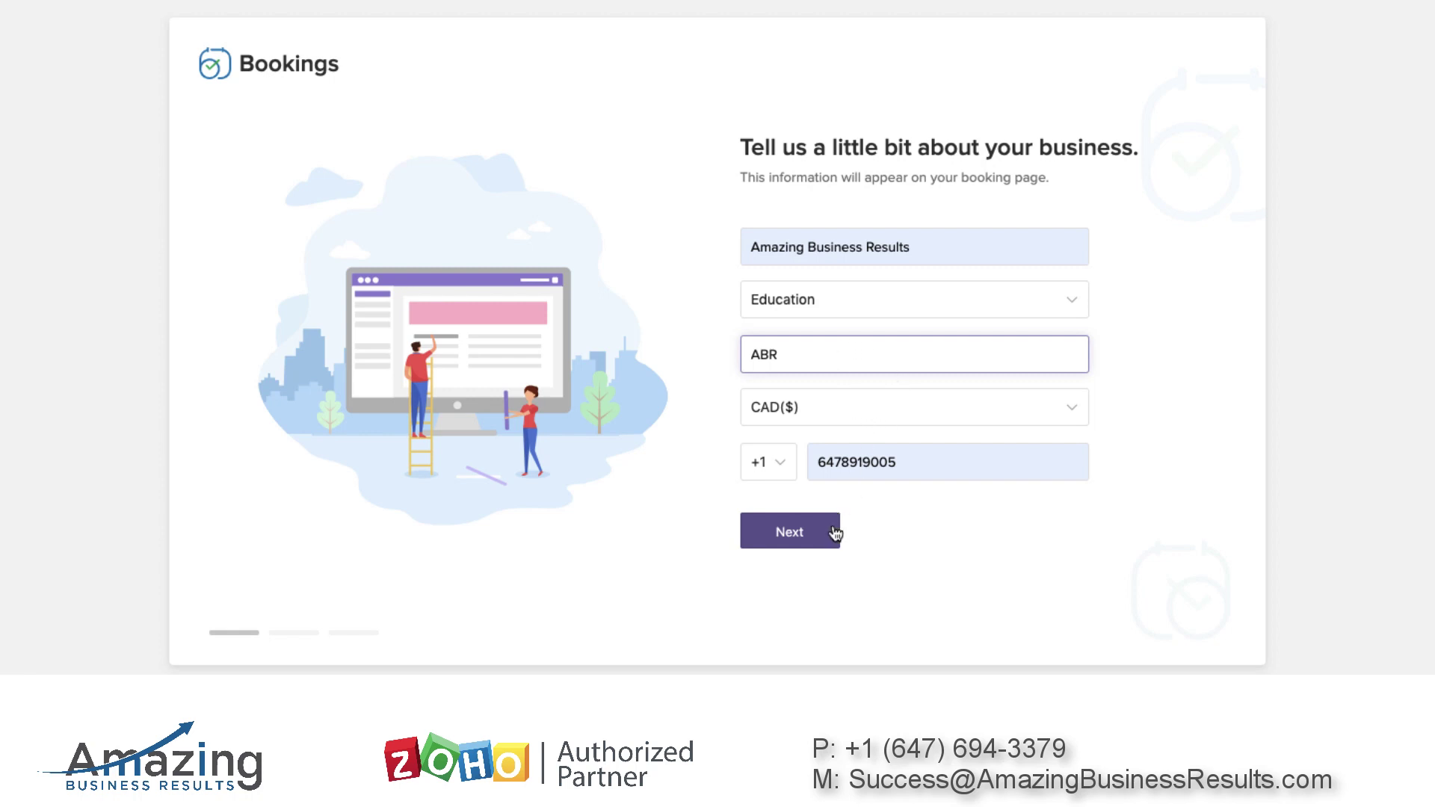
click(929, 461)
double_click(929, 462)
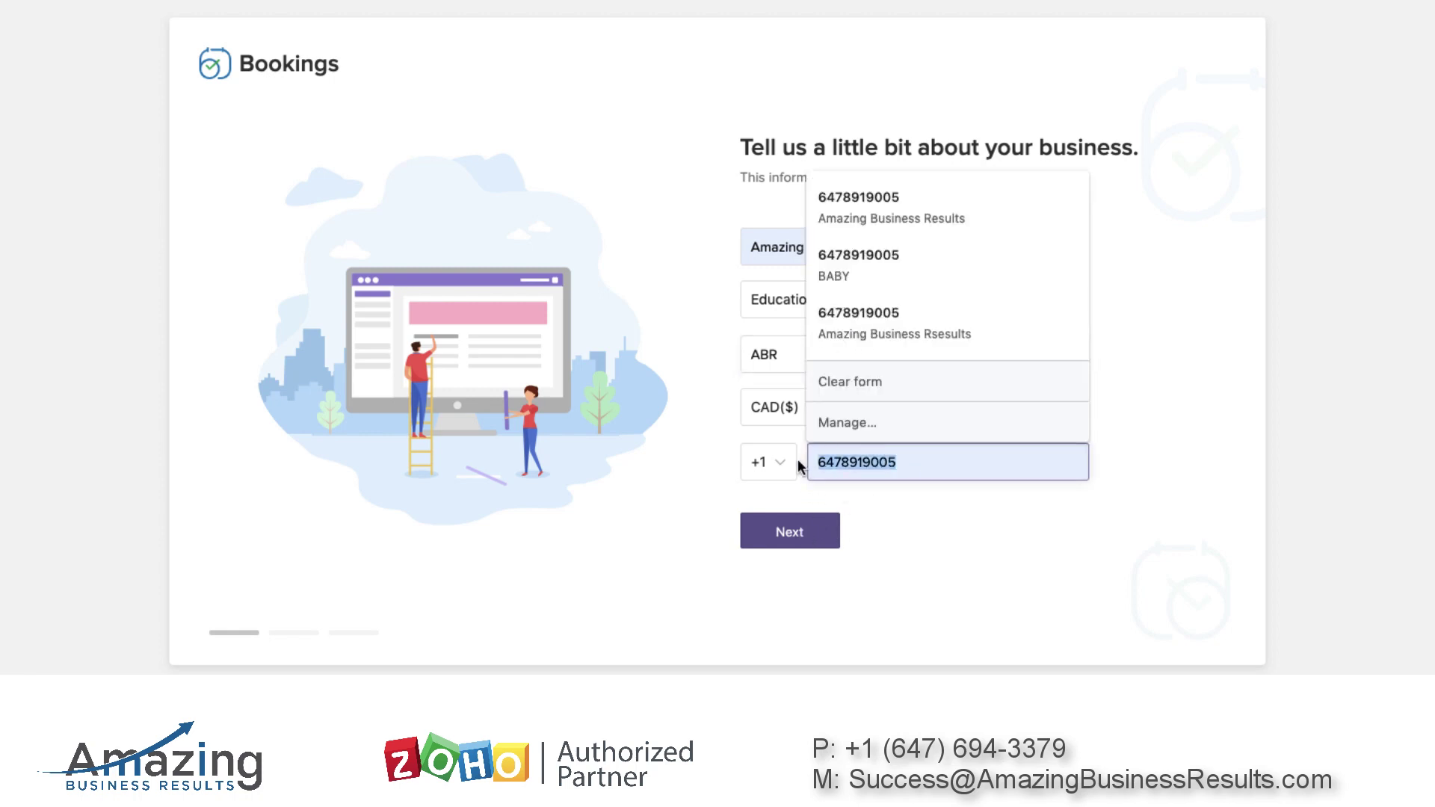
click(903, 526)
click(785, 530)
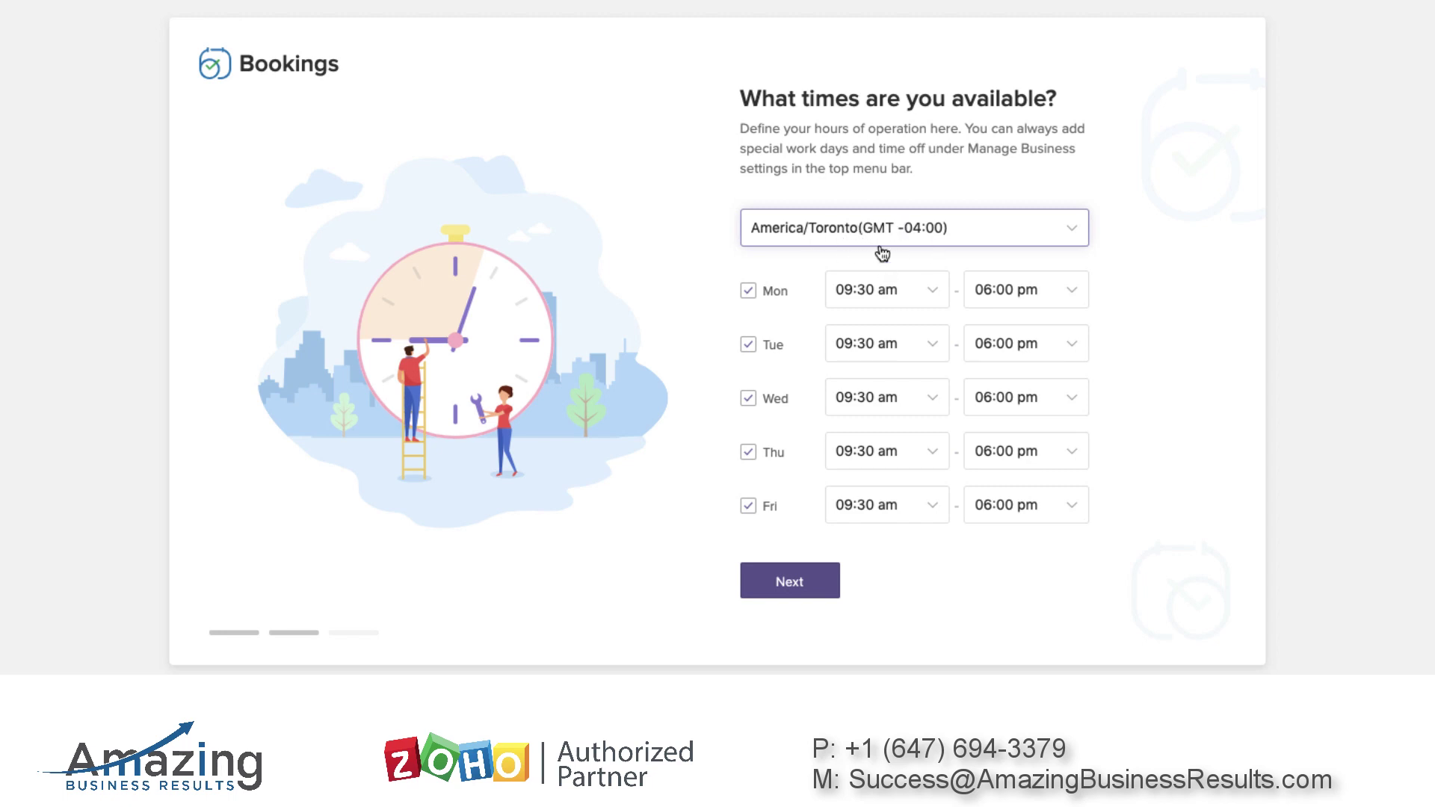
Accept the Monday–Friday 09:30 am–06:00 pm hours and connect a Google account for calendar sync
click(815, 590)
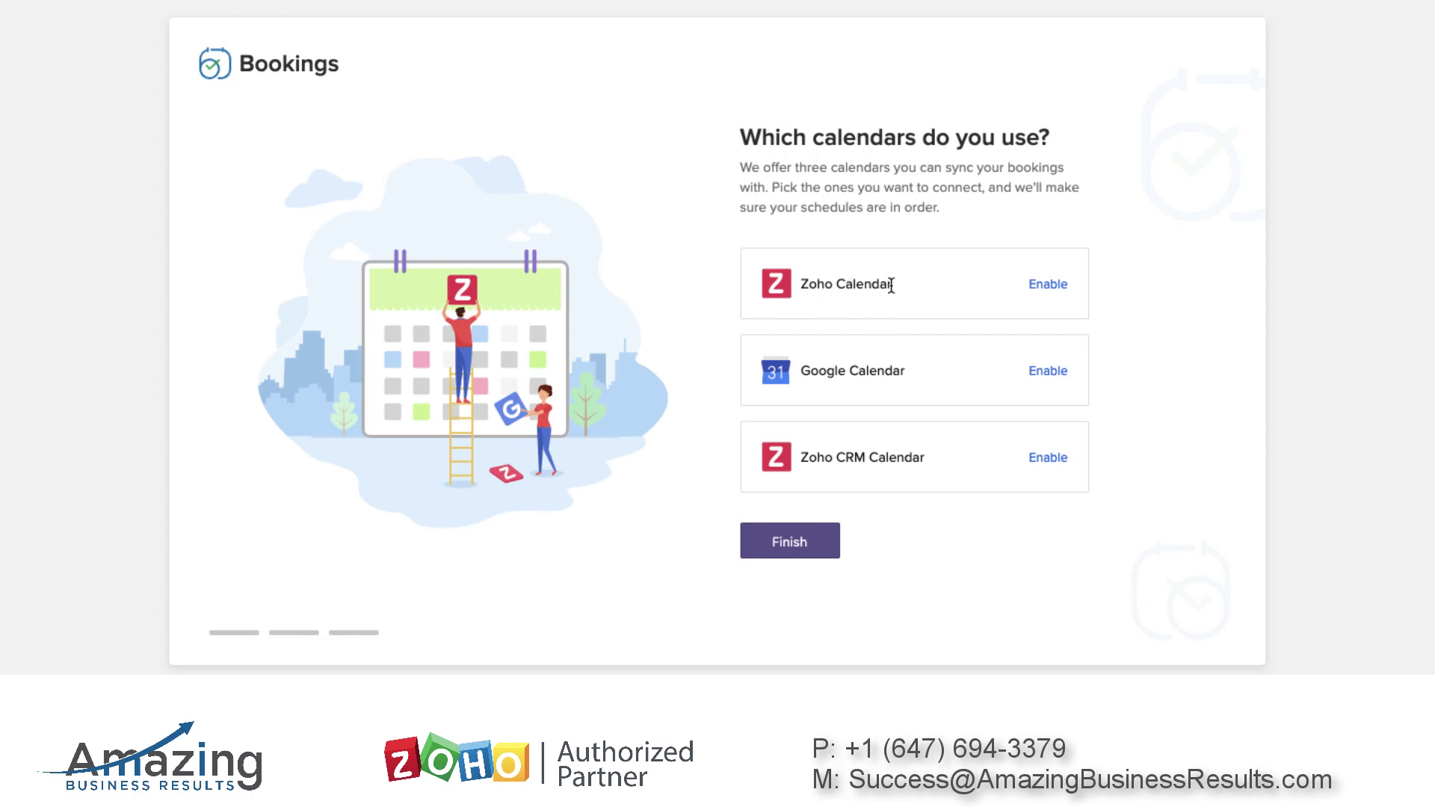
click(1053, 368)
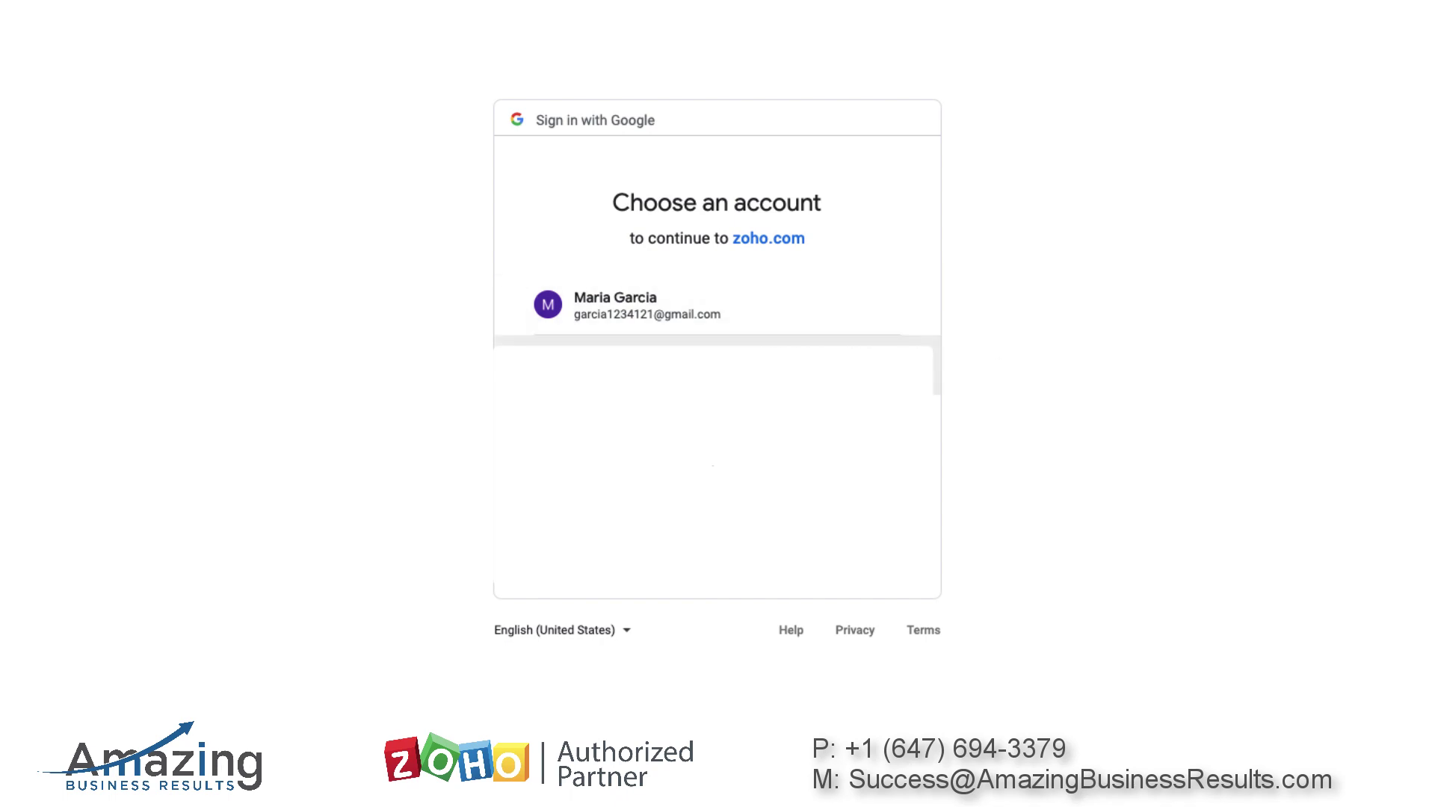
click(649, 306)
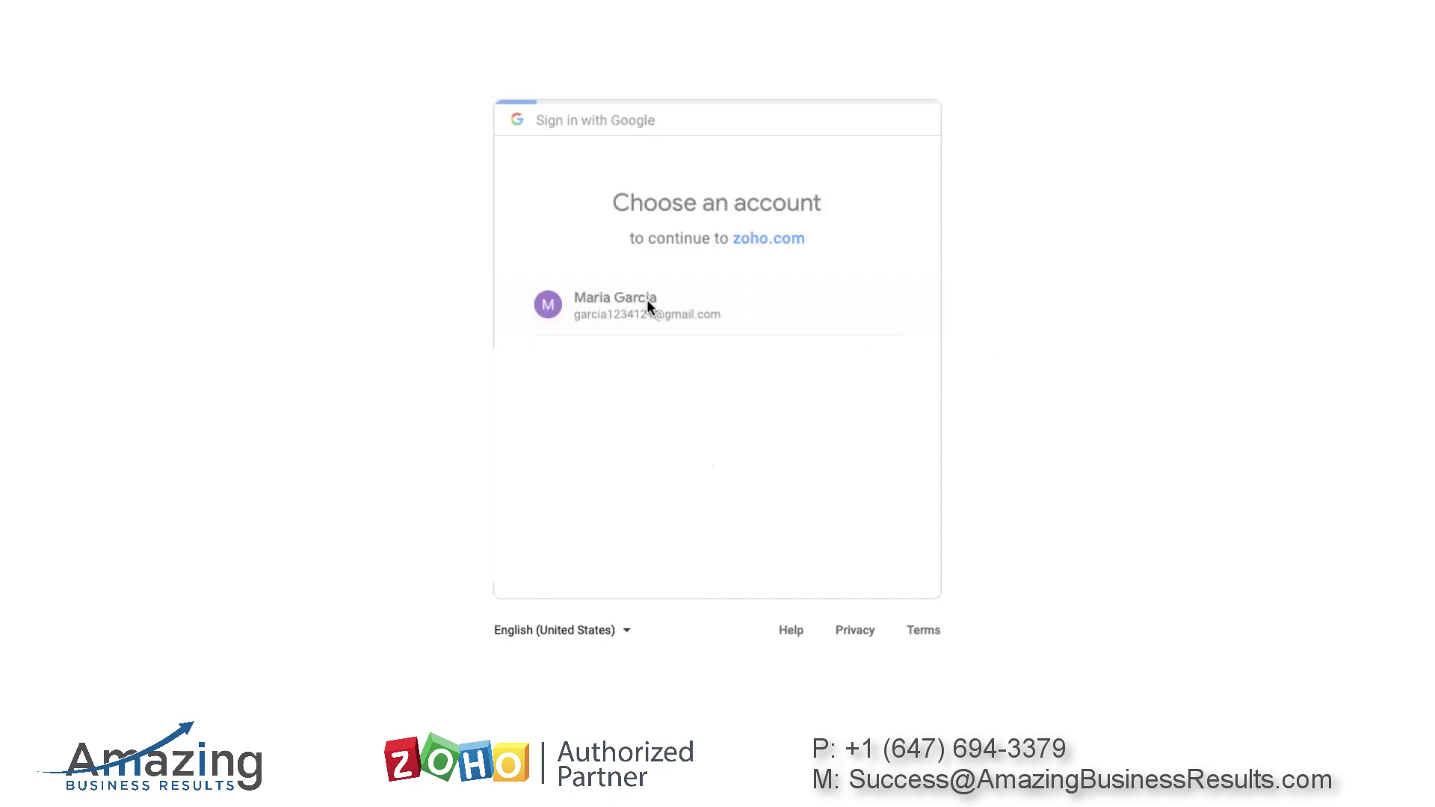
click(845, 574)
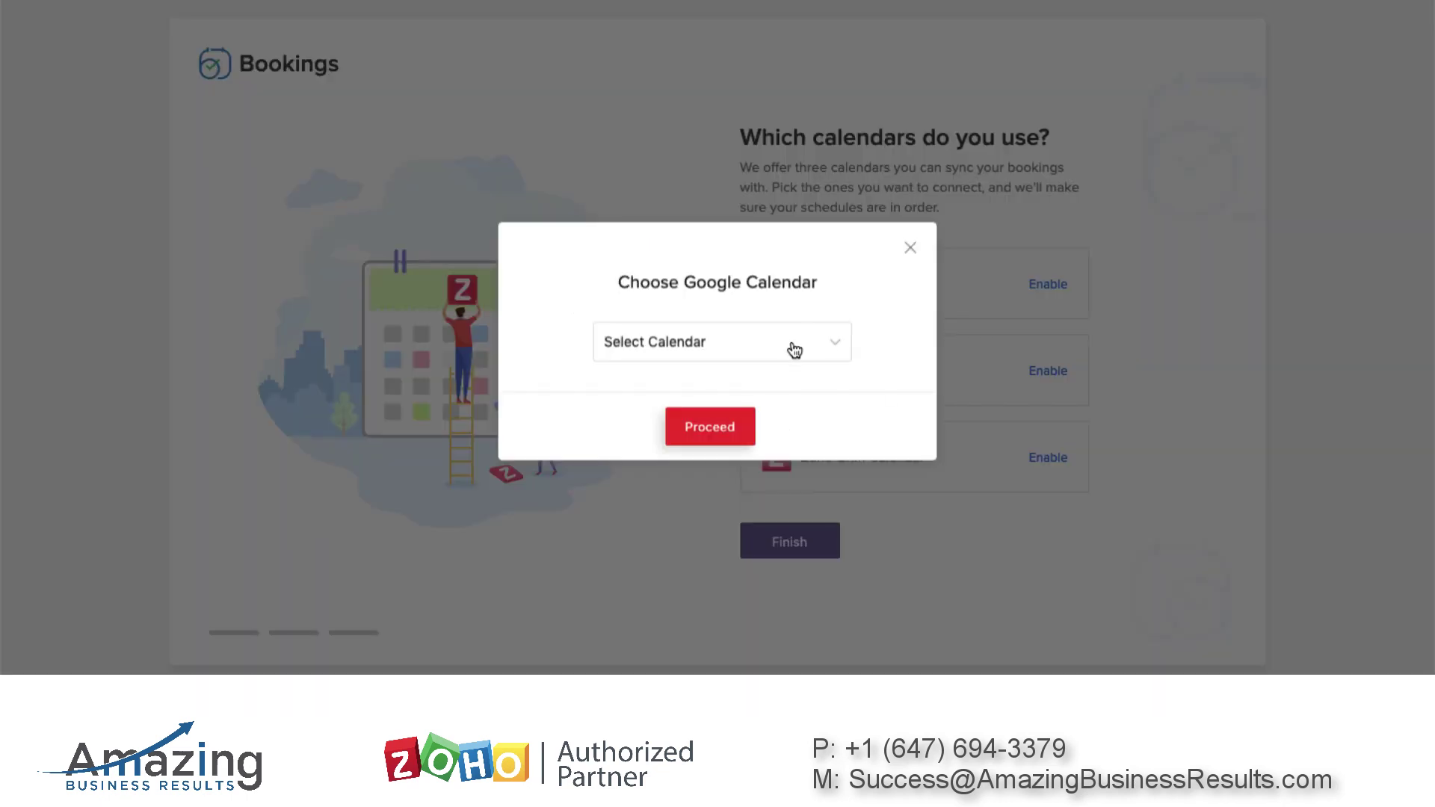
Choose the account's Google calendar to sync and finish the Bookings setup
click(785, 345)
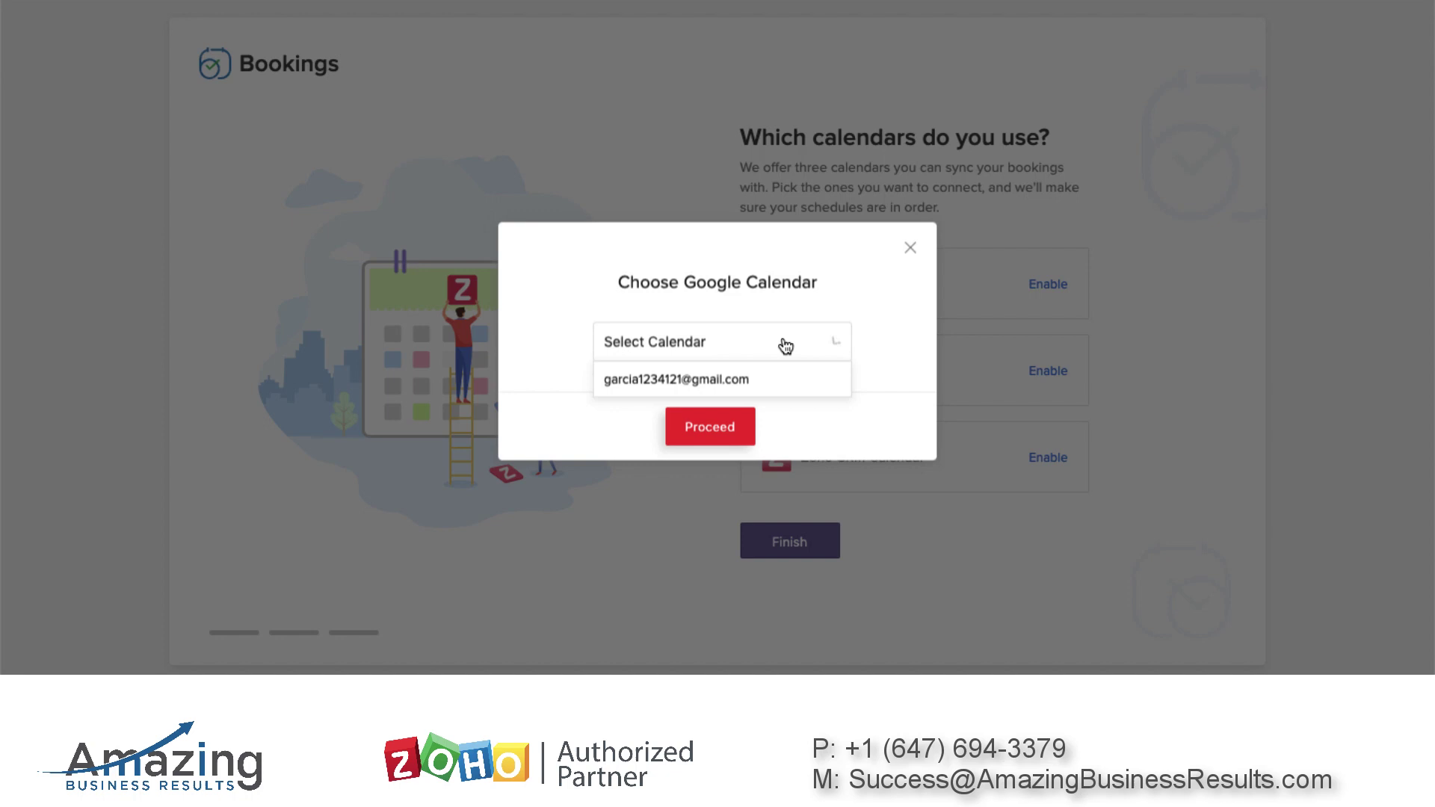
click(701, 379)
click(715, 424)
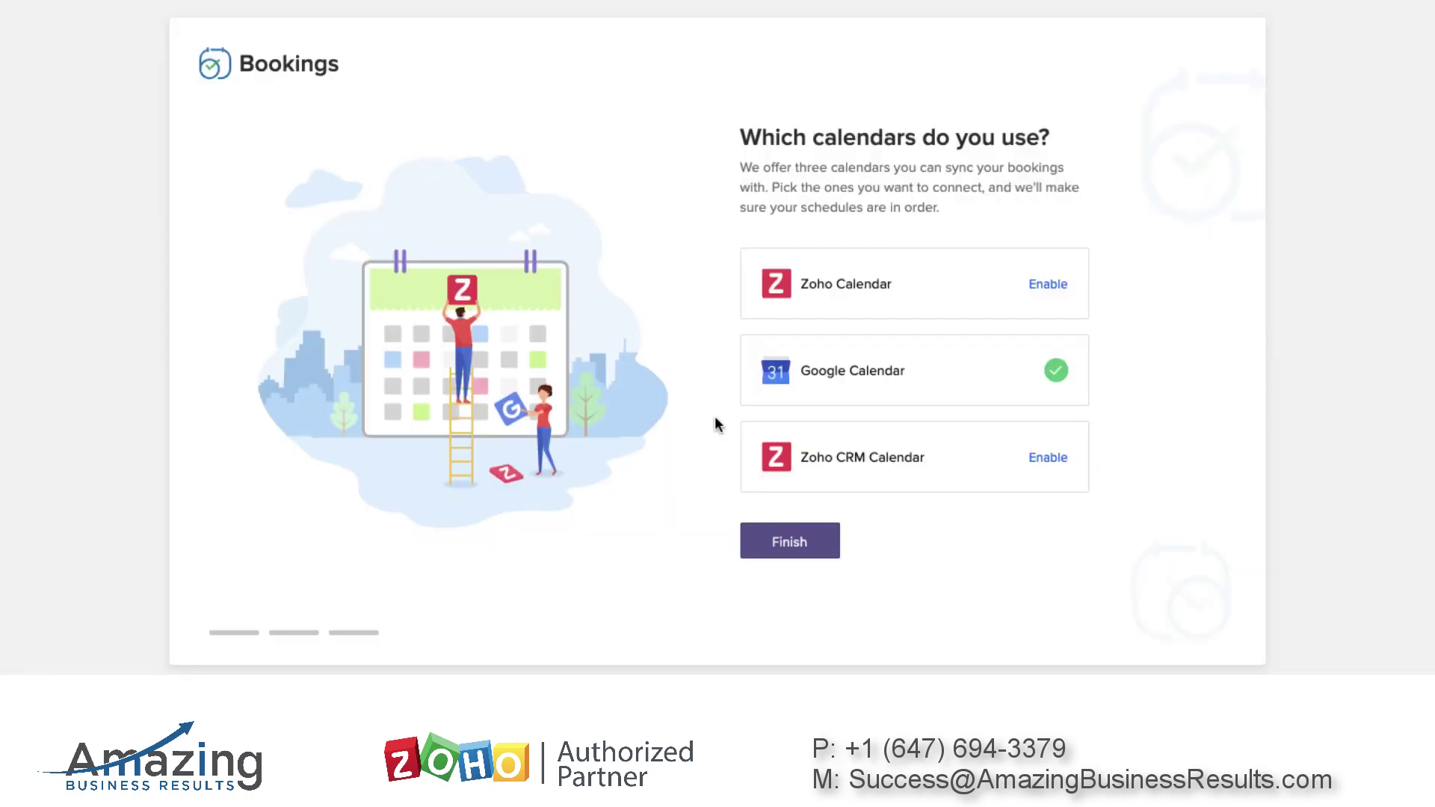
click(798, 543)
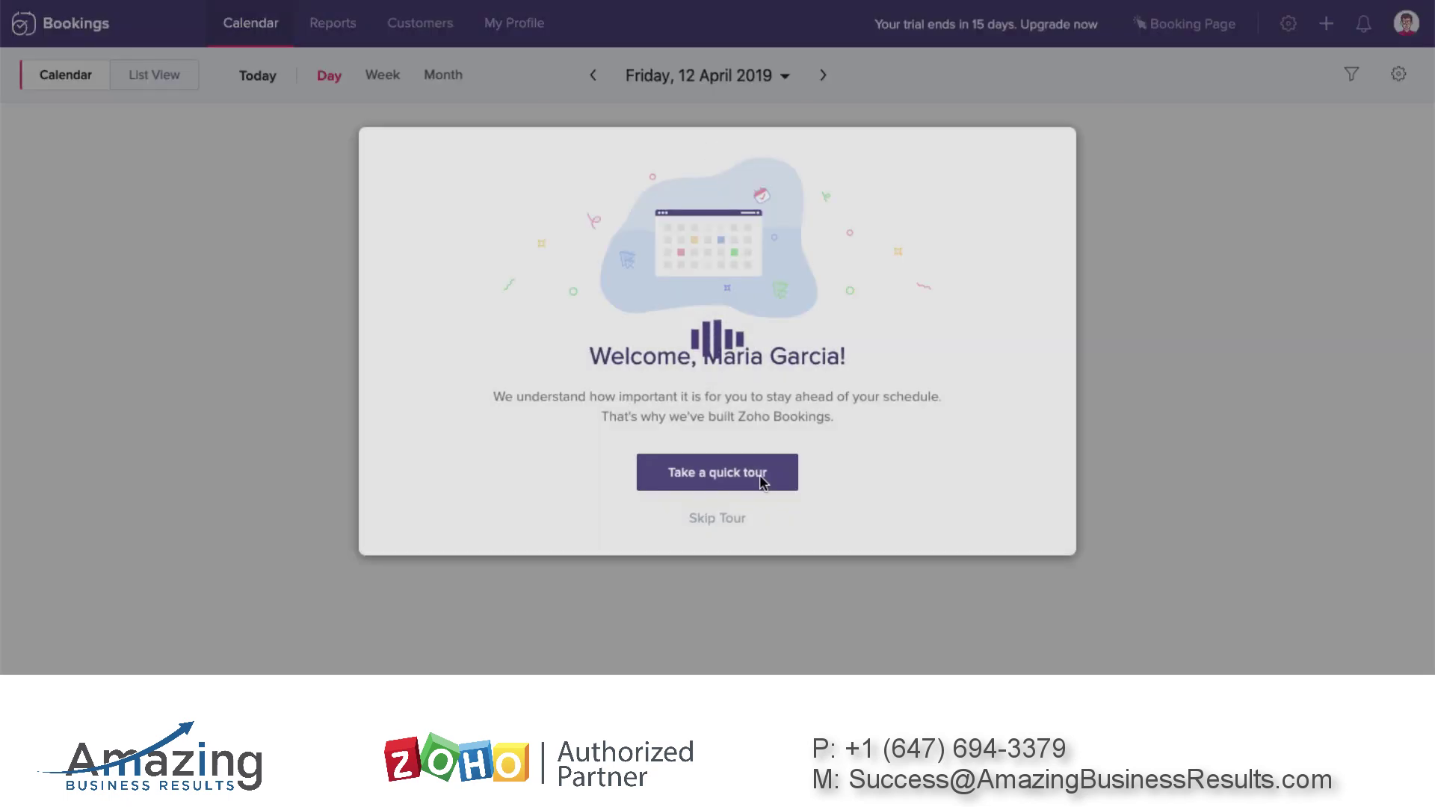
Skip the welcome tour and save the business contact e-mail address in Settings
click(794, 478)
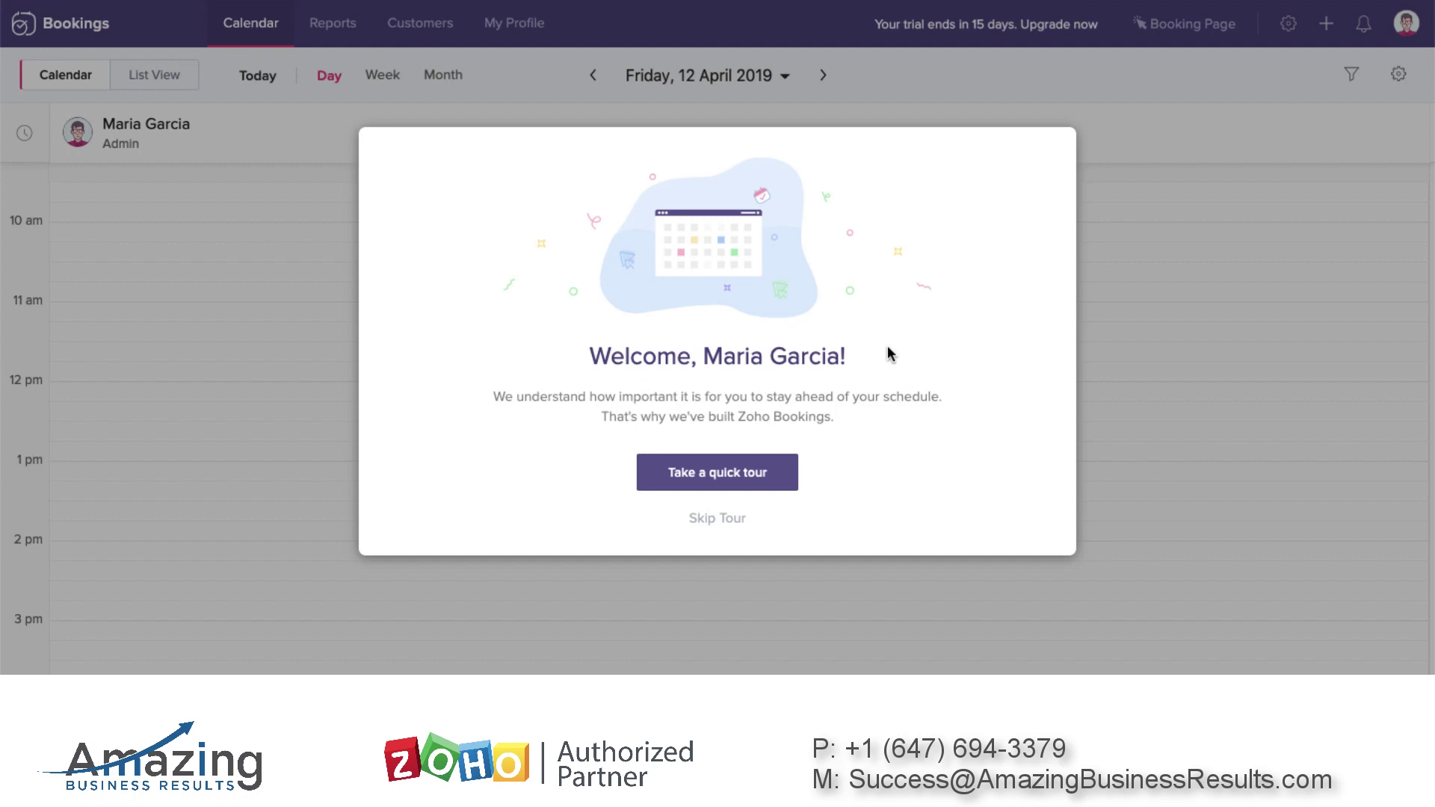
click(720, 518)
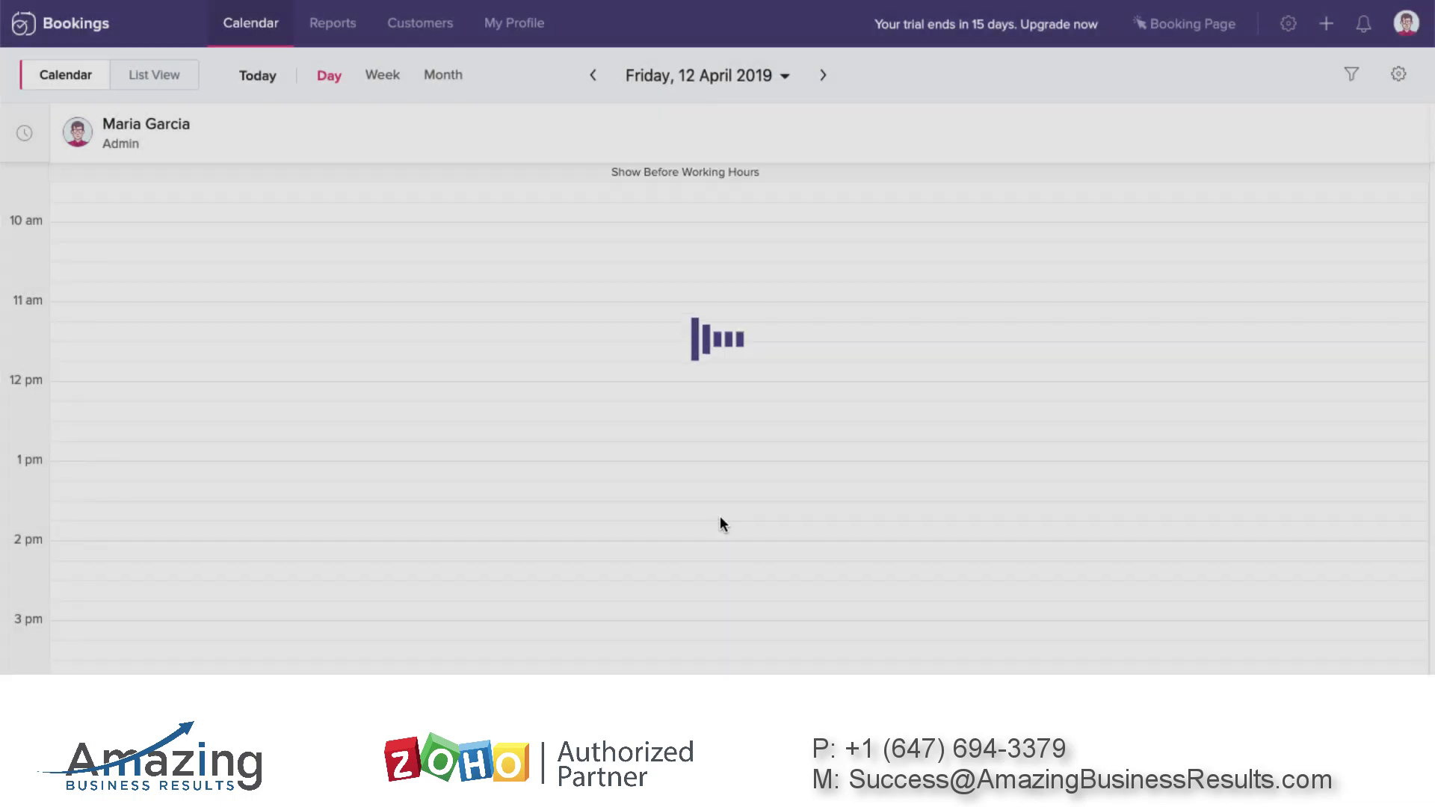
click(1288, 23)
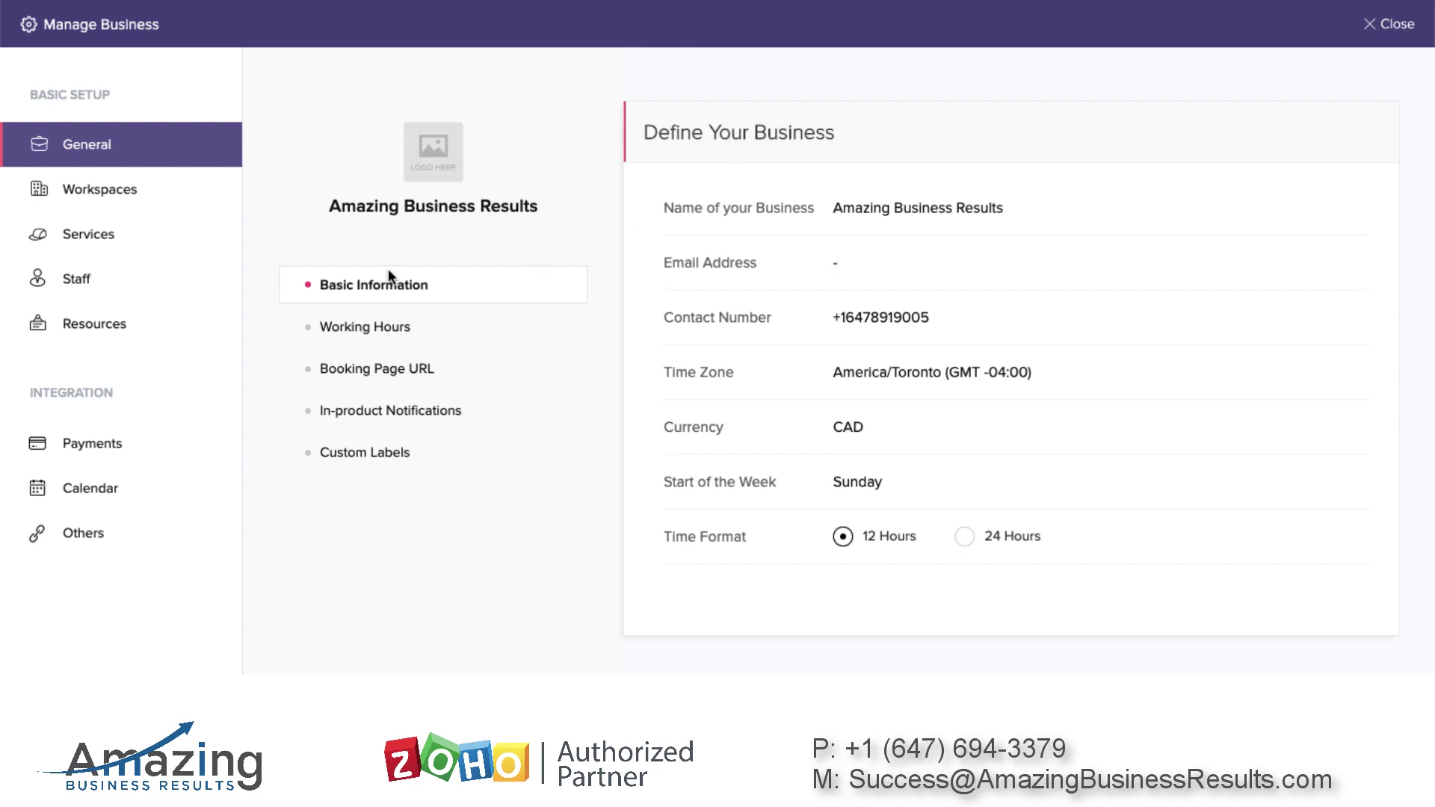
click(840, 263)
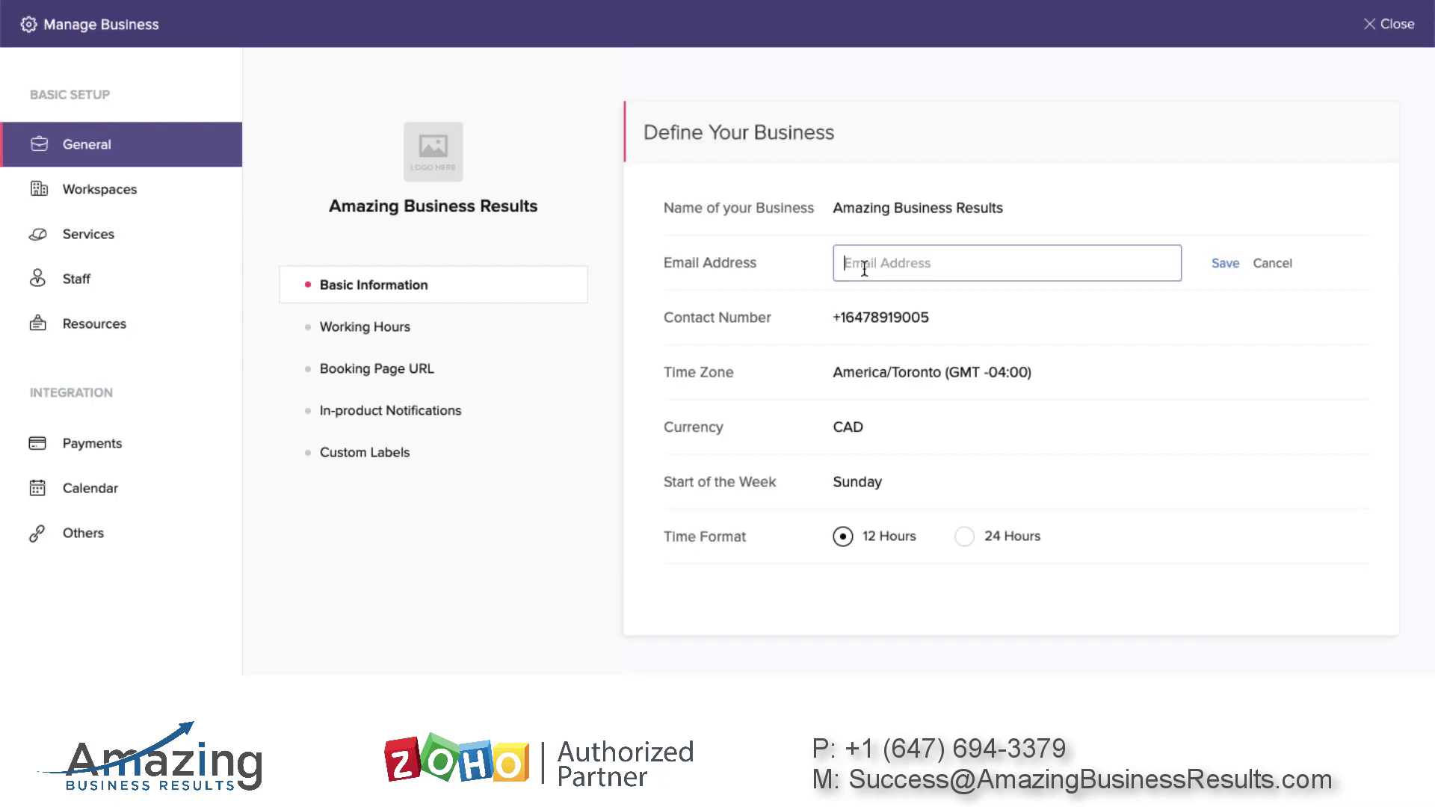
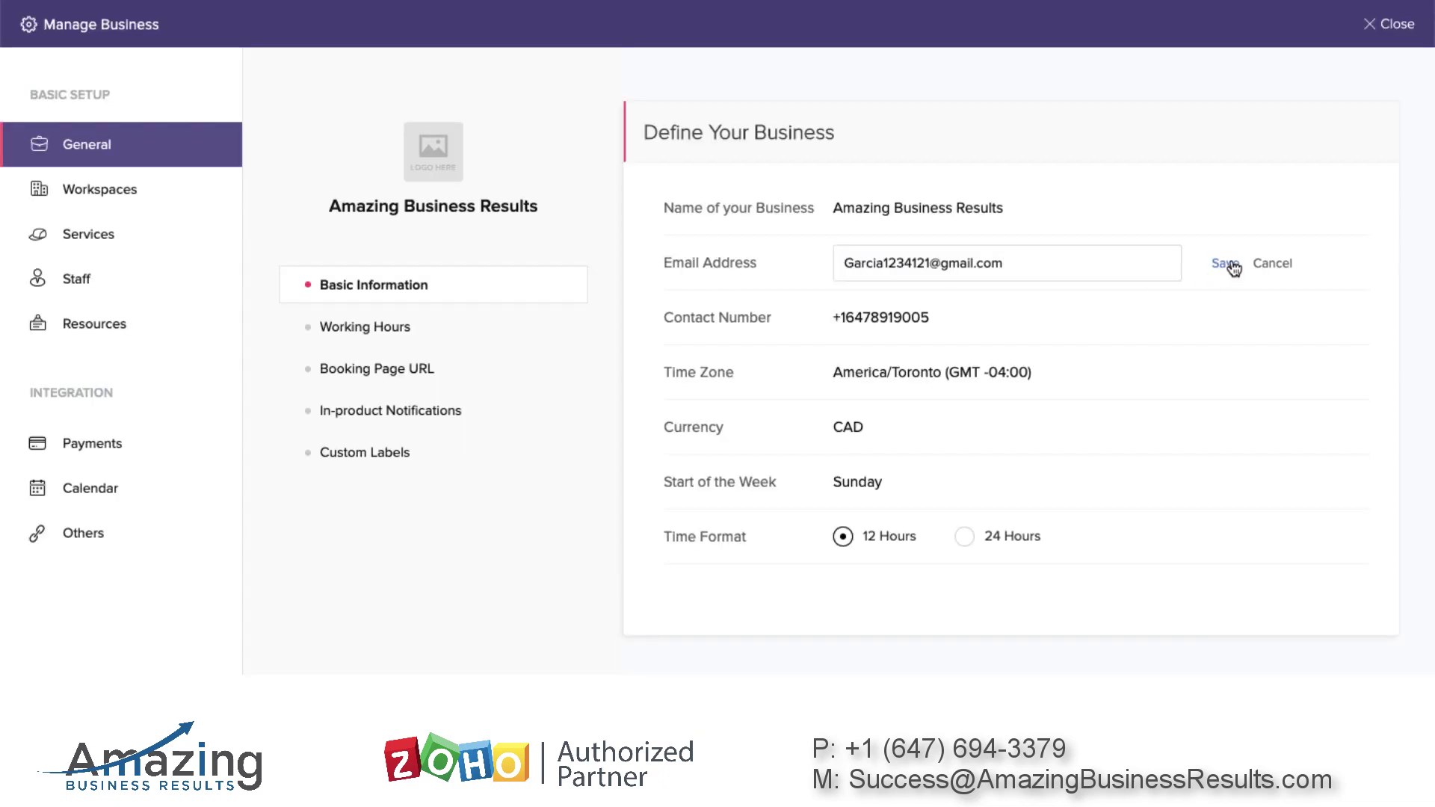
click(1226, 266)
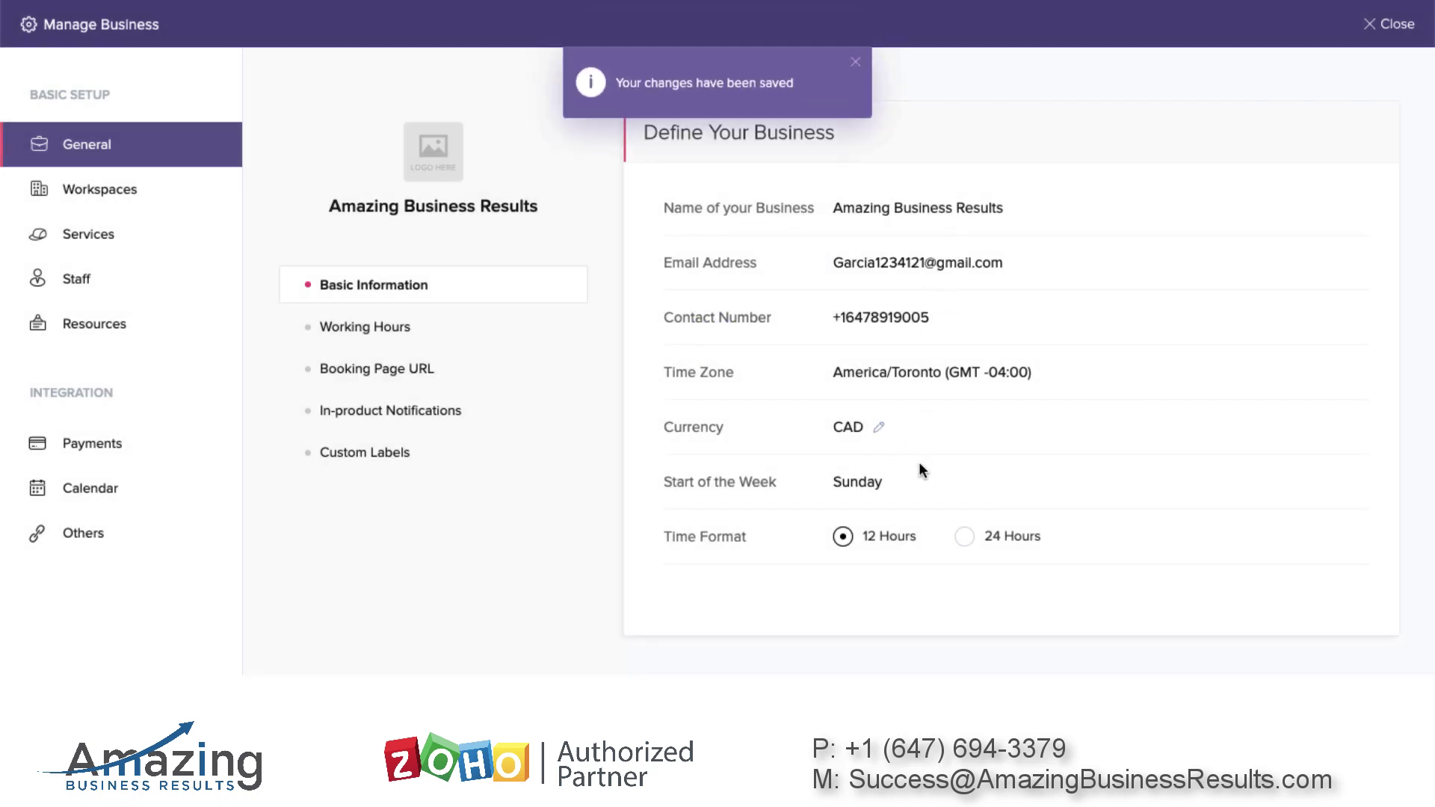
Review the 09:30 am–06:00 pm working hours without changes, then view the Booking Page URL settings
click(386, 334)
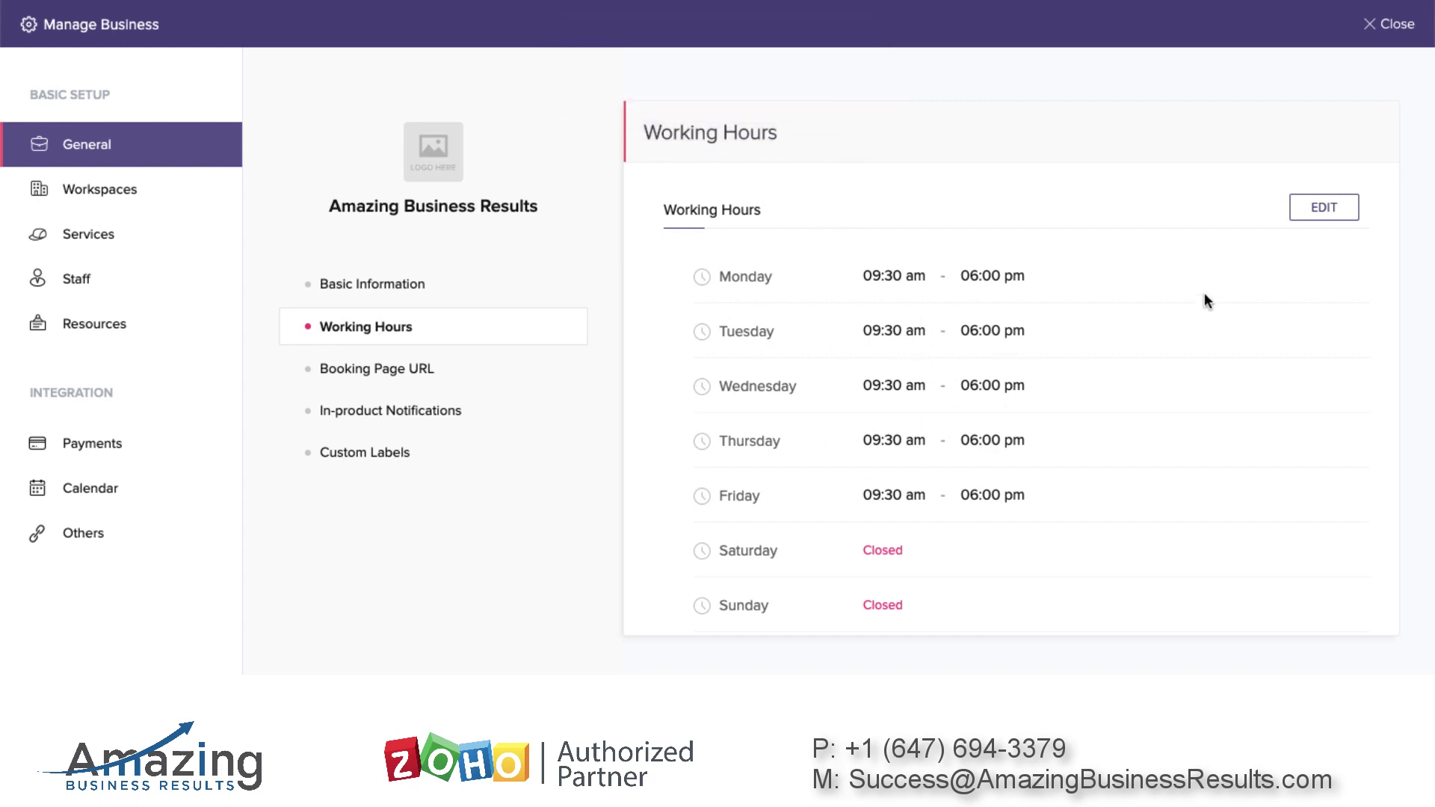
click(1323, 207)
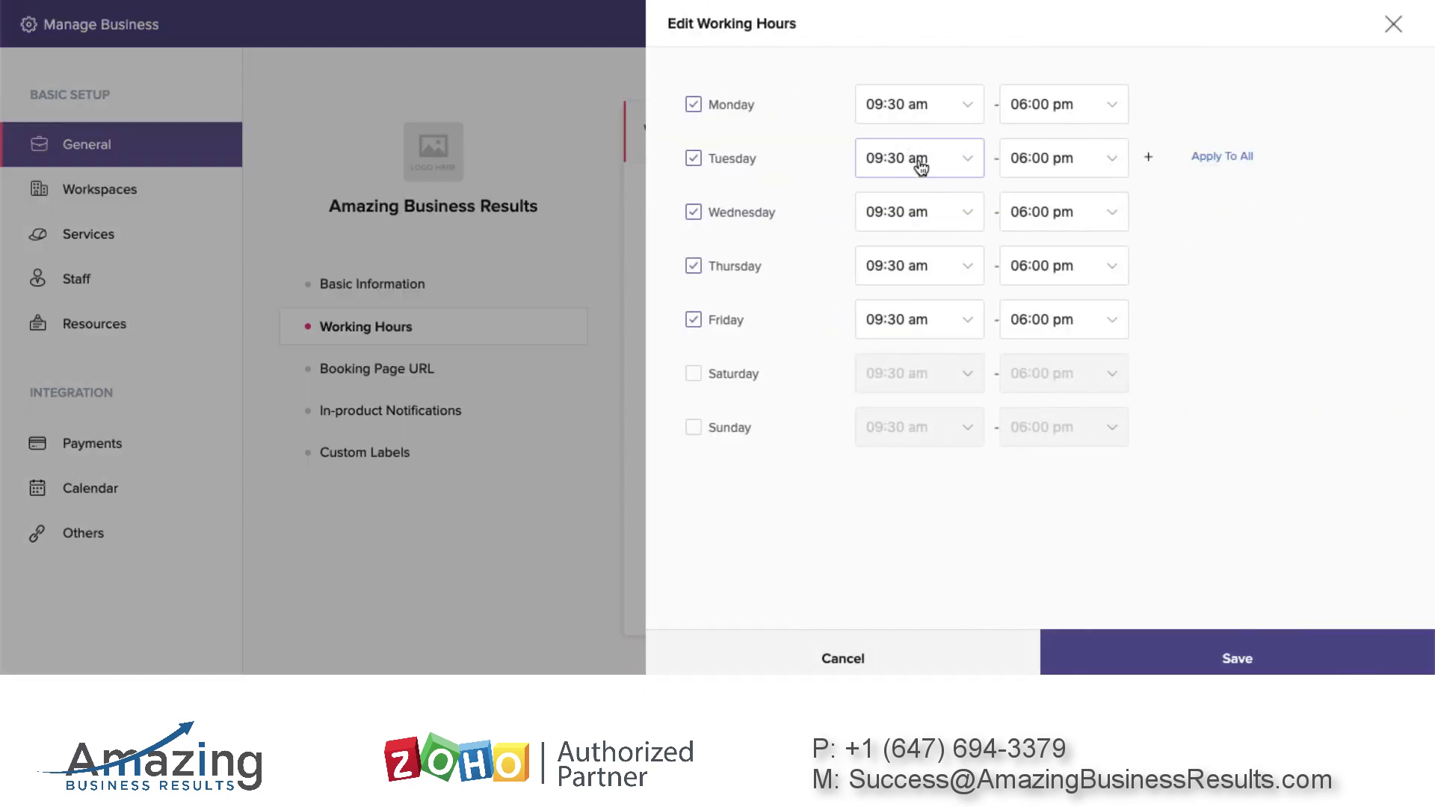
click(962, 158)
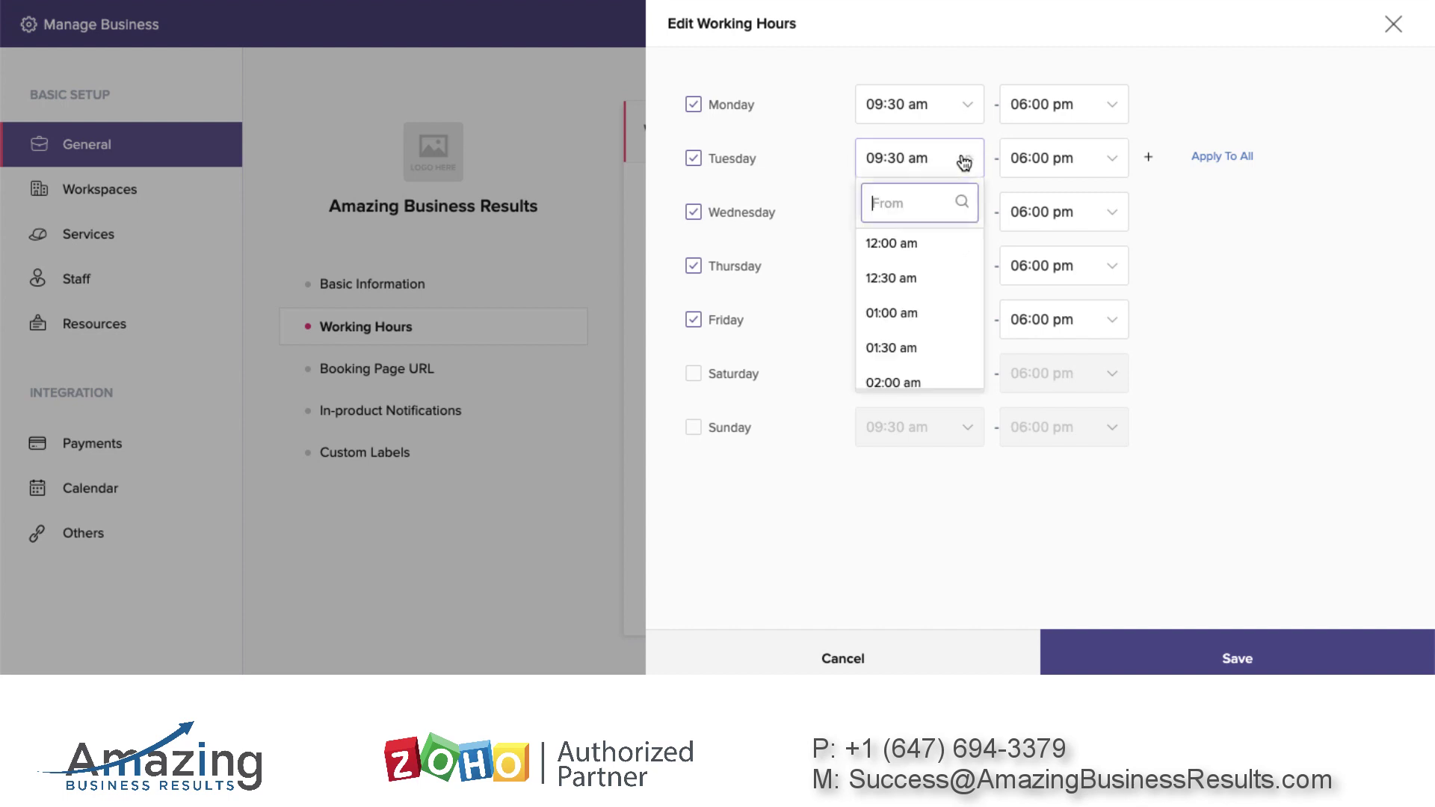
click(1388, 30)
click(422, 367)
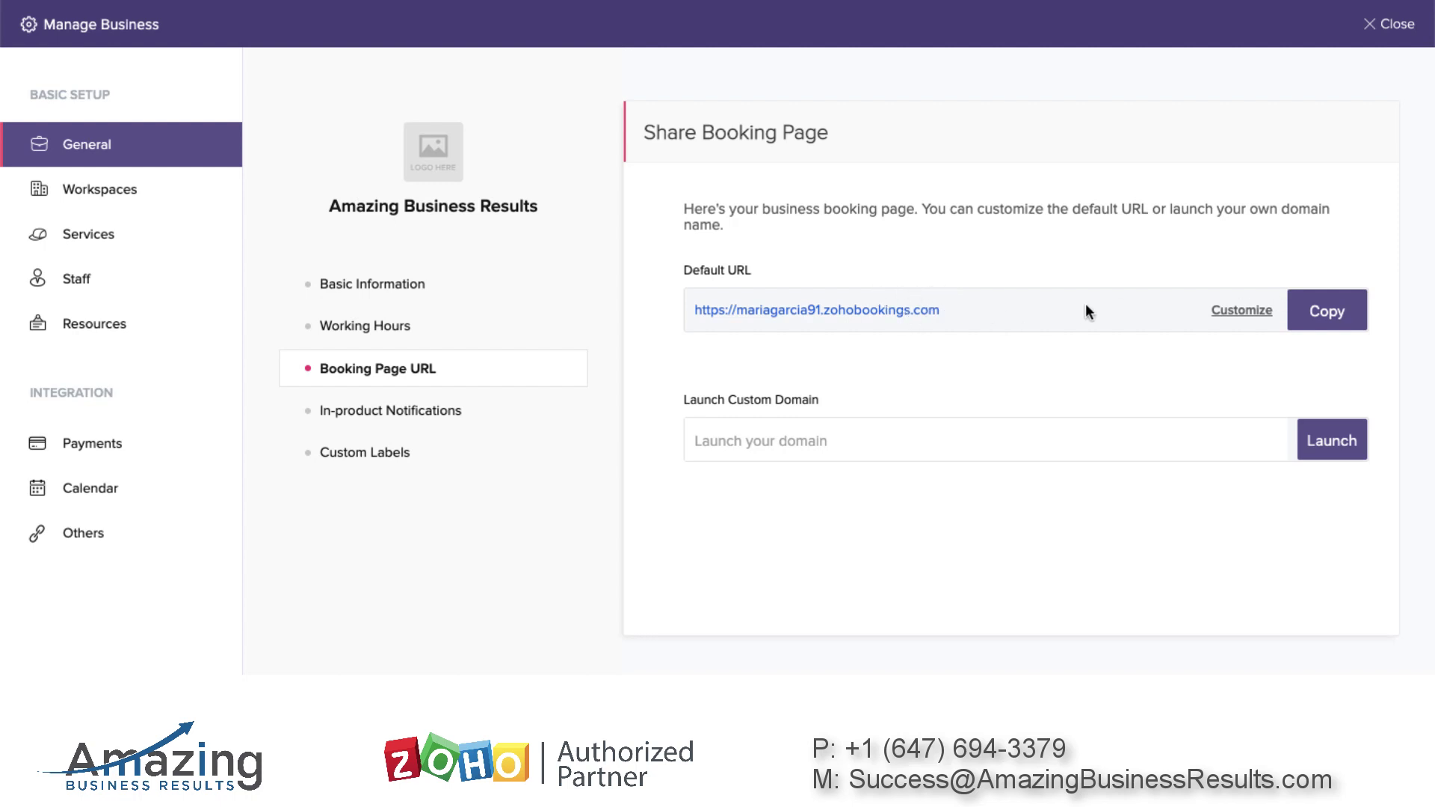
click(1327, 310)
key(super+shift+n)
key(super+v)
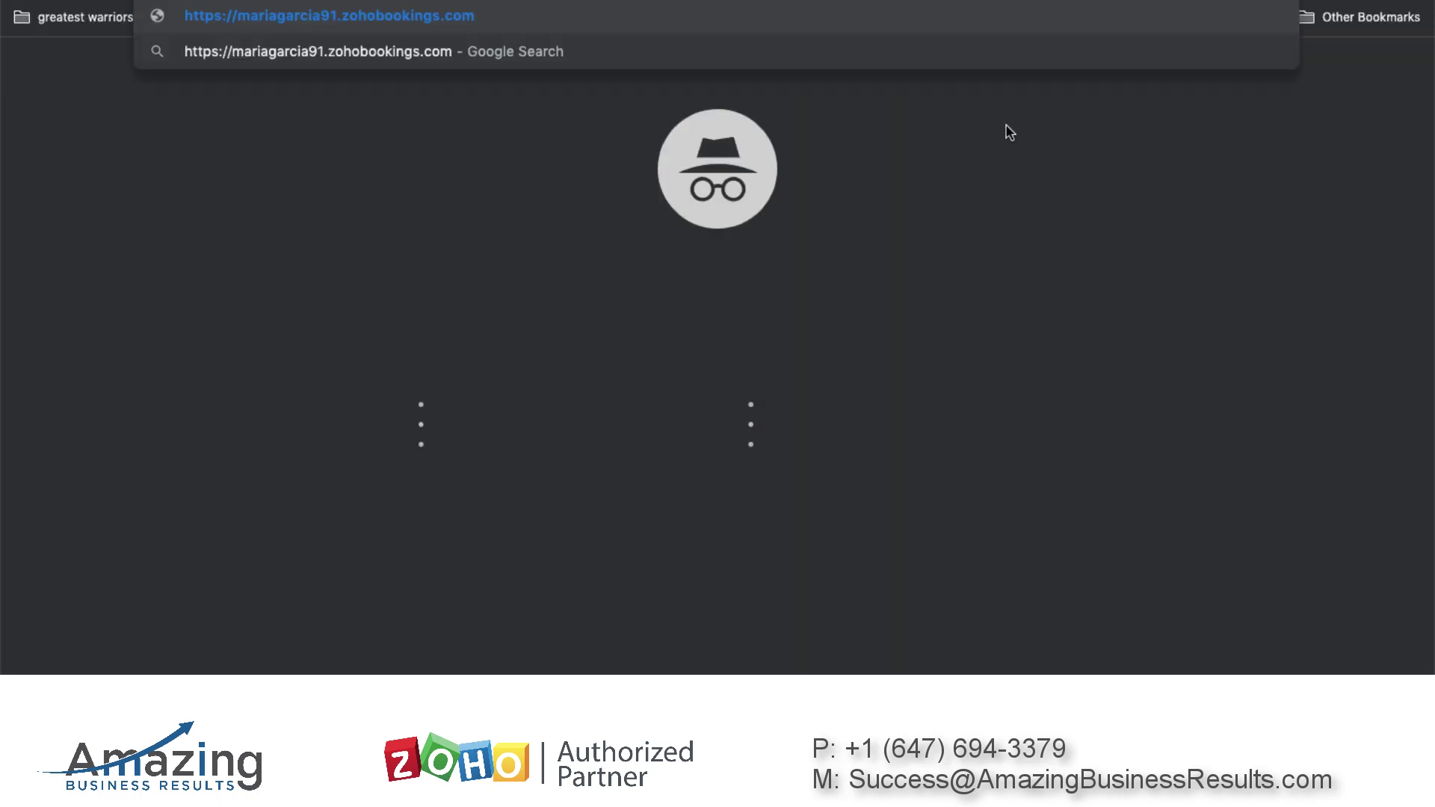
key(Return)
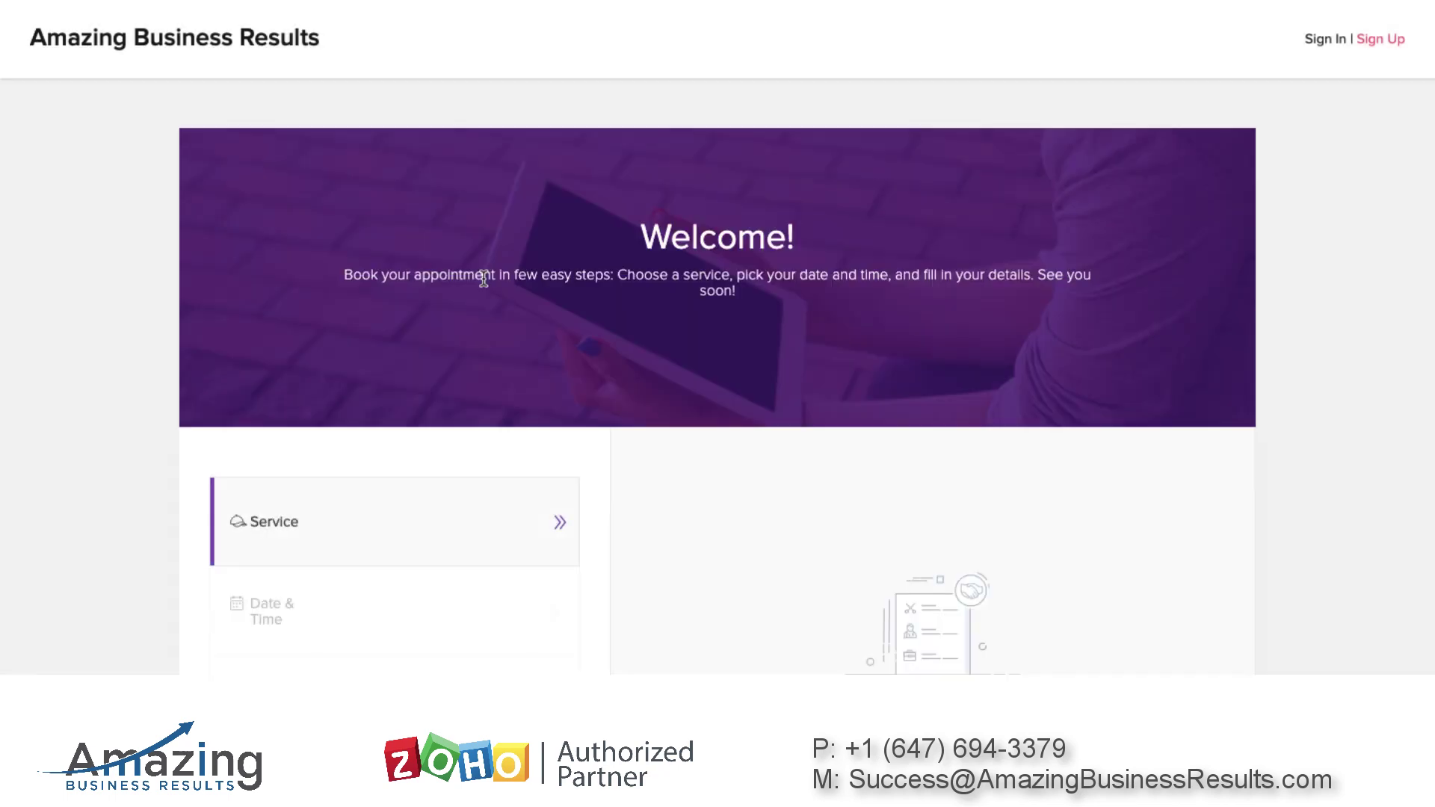
scroll(494, 389, down, 2)
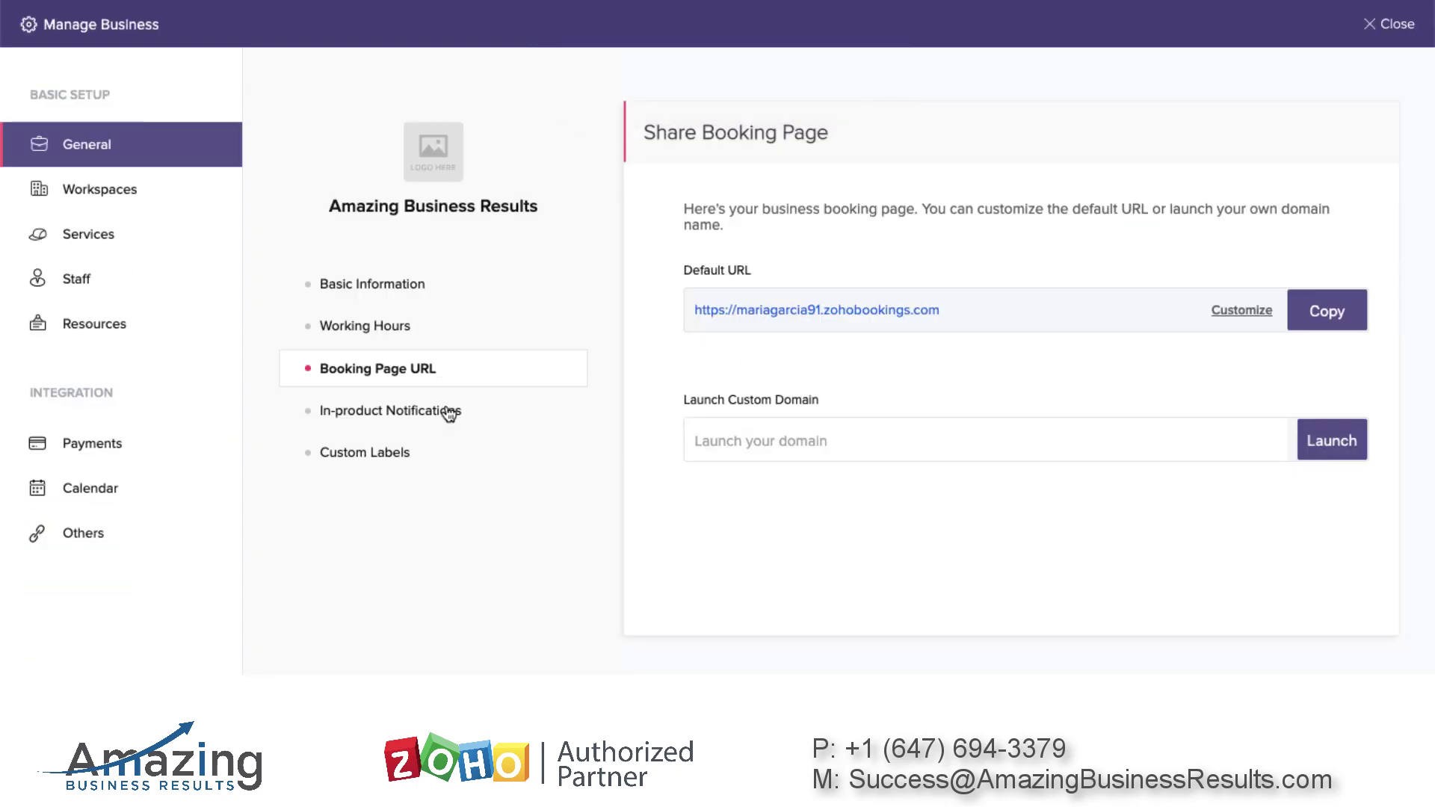
Enable in-product notifications for edited customers, then view the Custom Labels settings
click(451, 411)
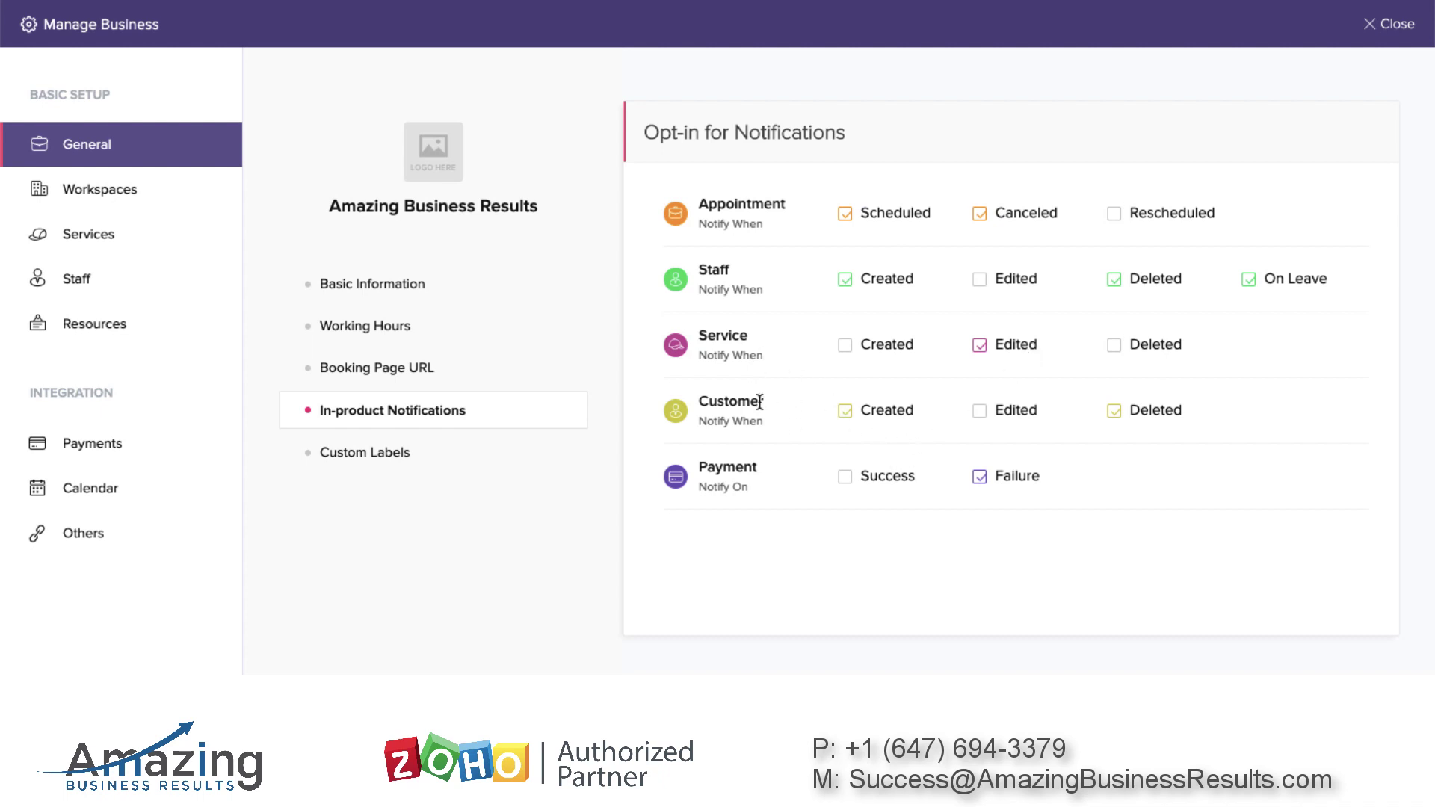
drag(698, 402, 787, 406)
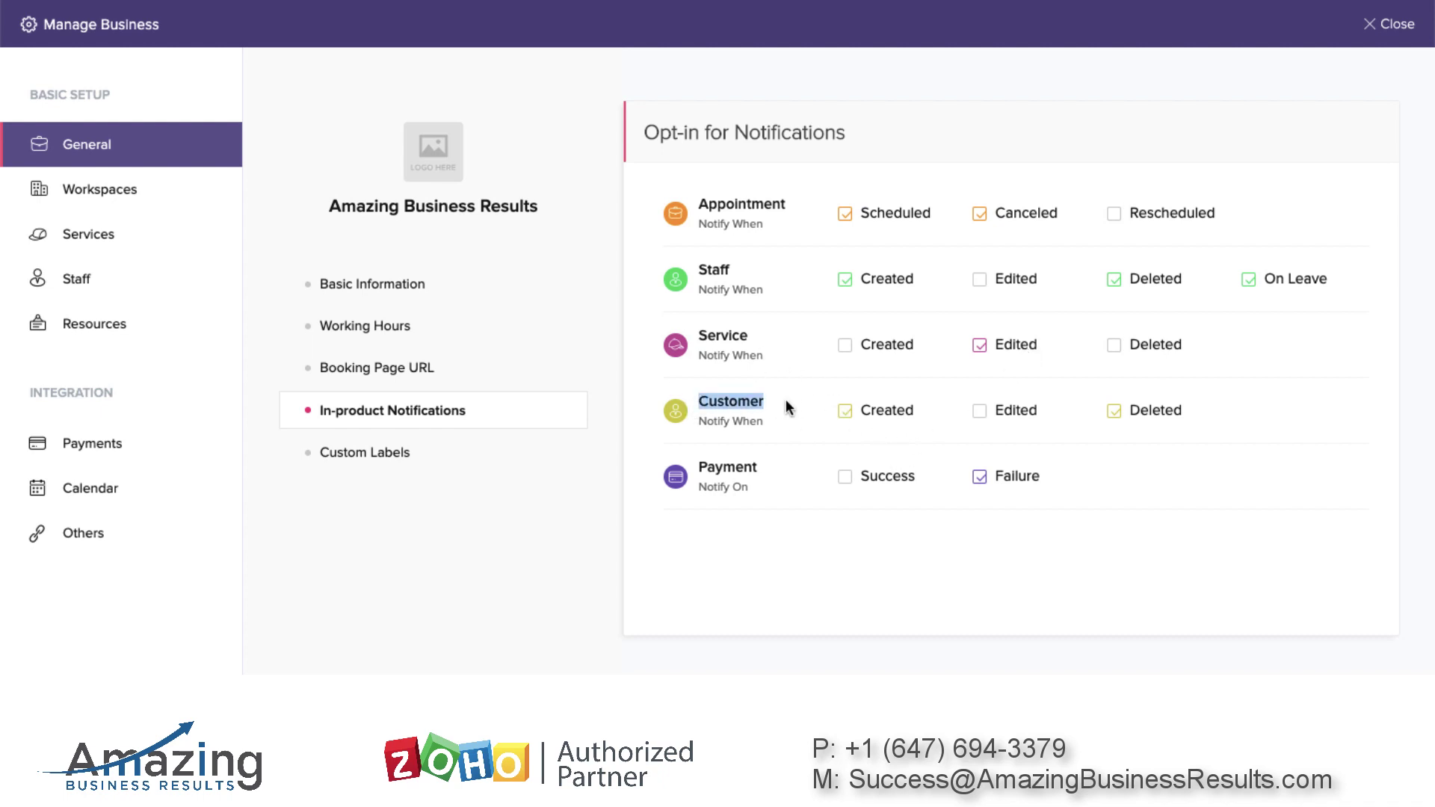
click(738, 401)
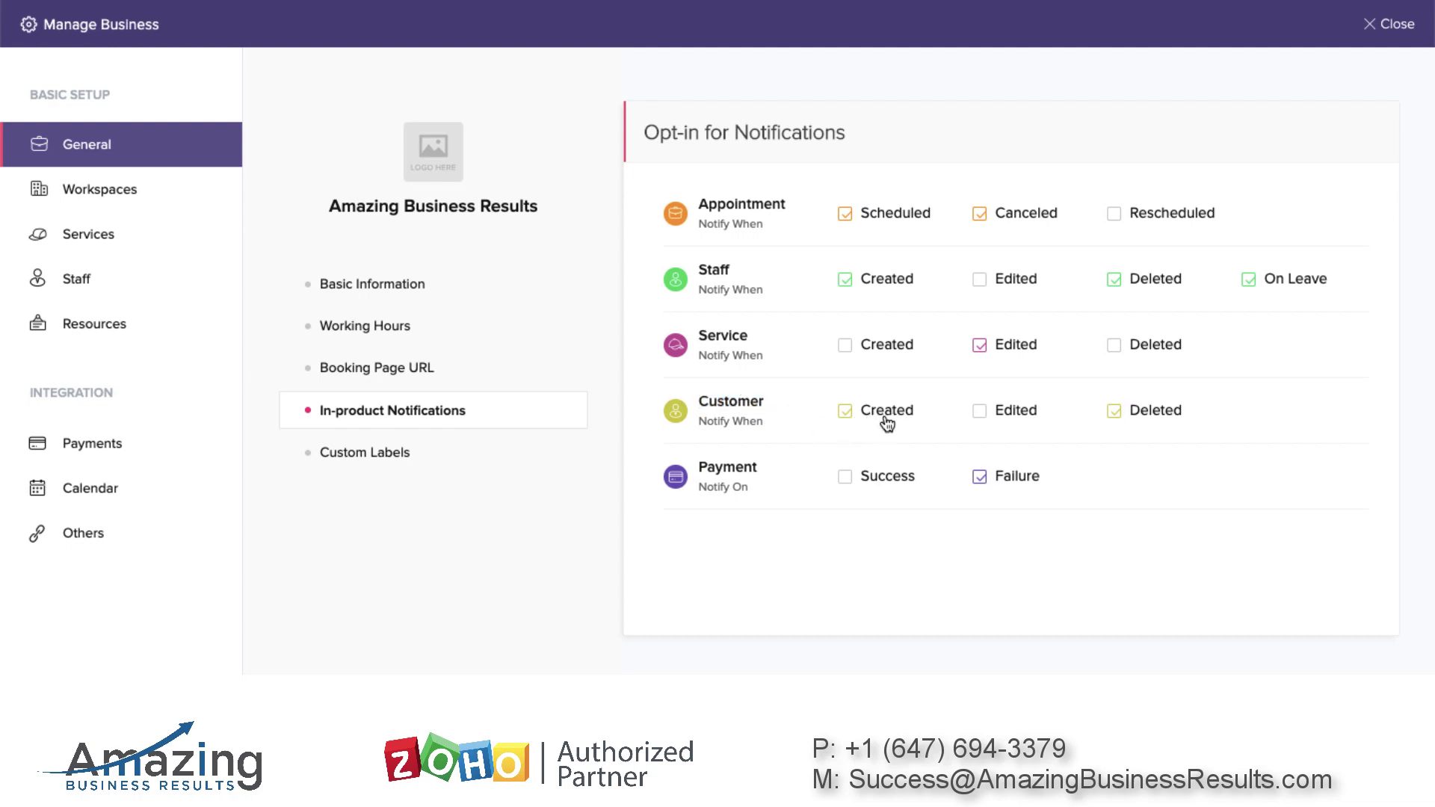
click(981, 413)
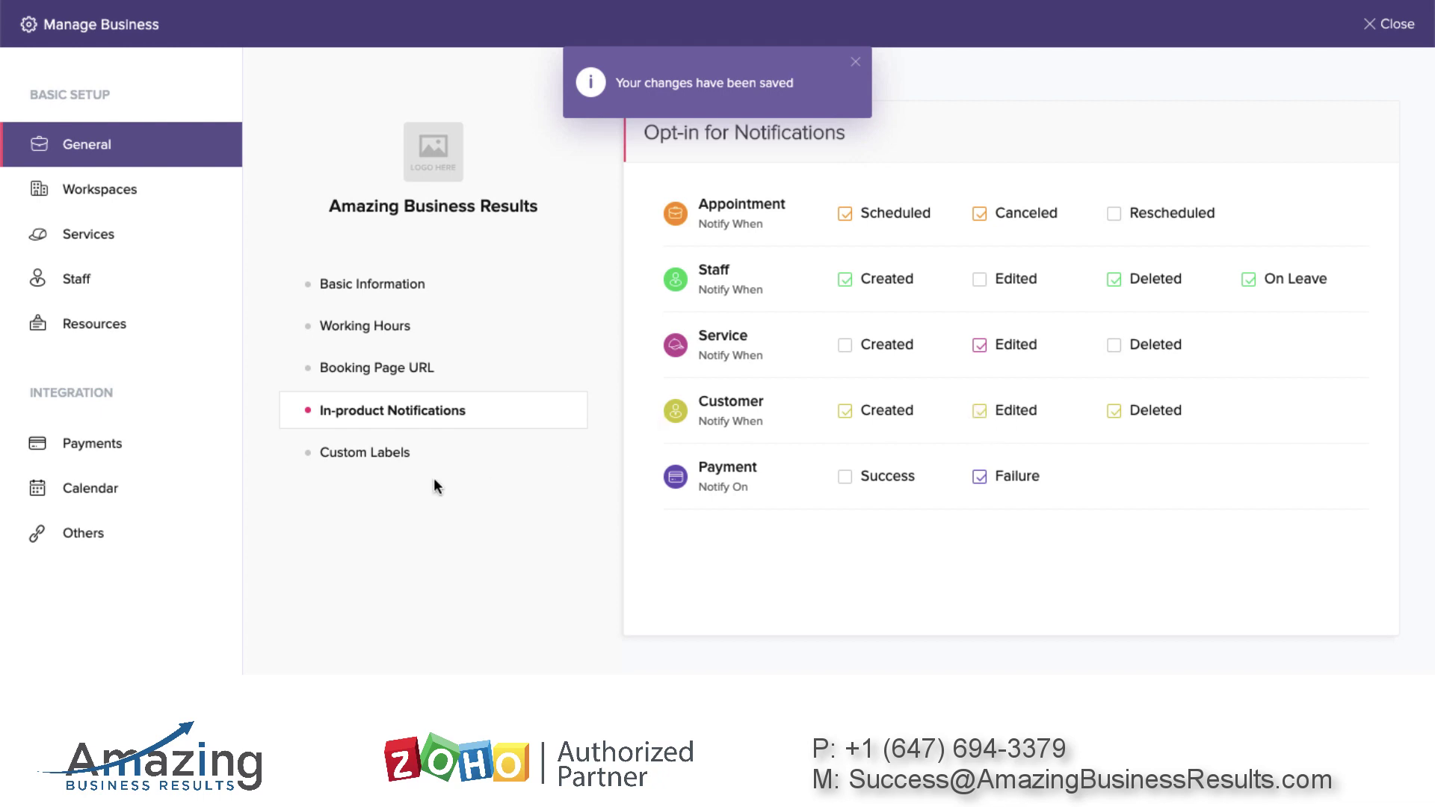
click(403, 456)
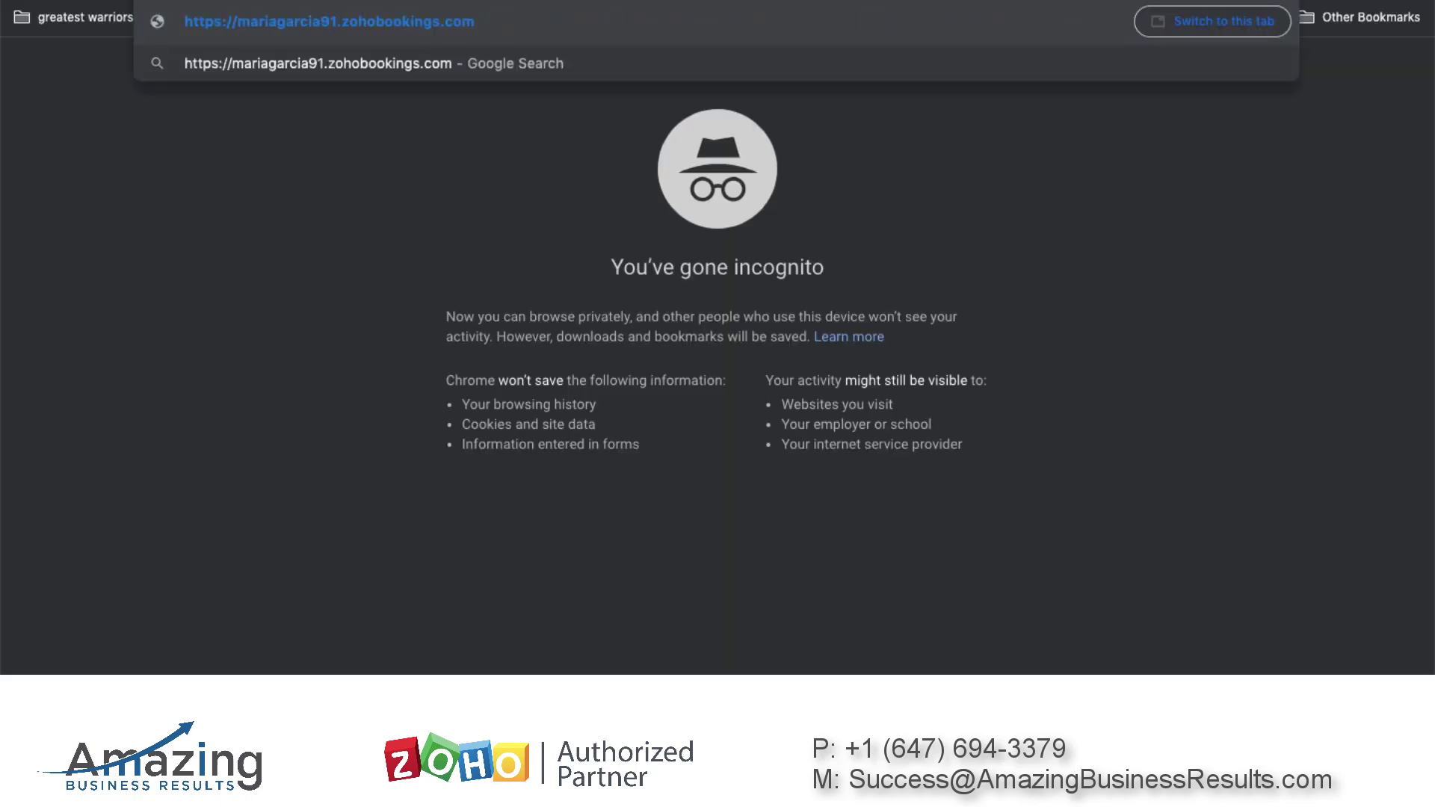
key(Return)
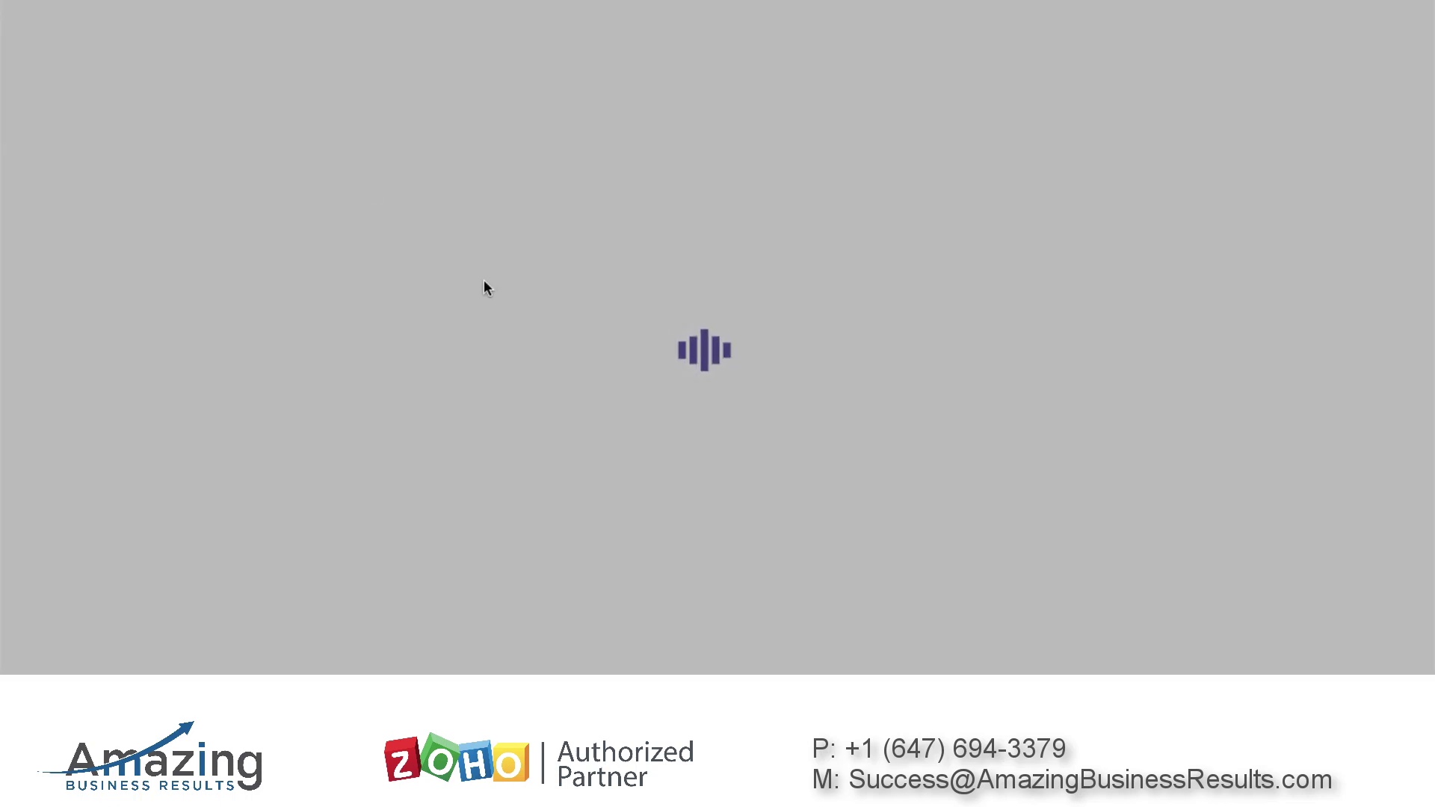
scroll(486, 288, down, 3)
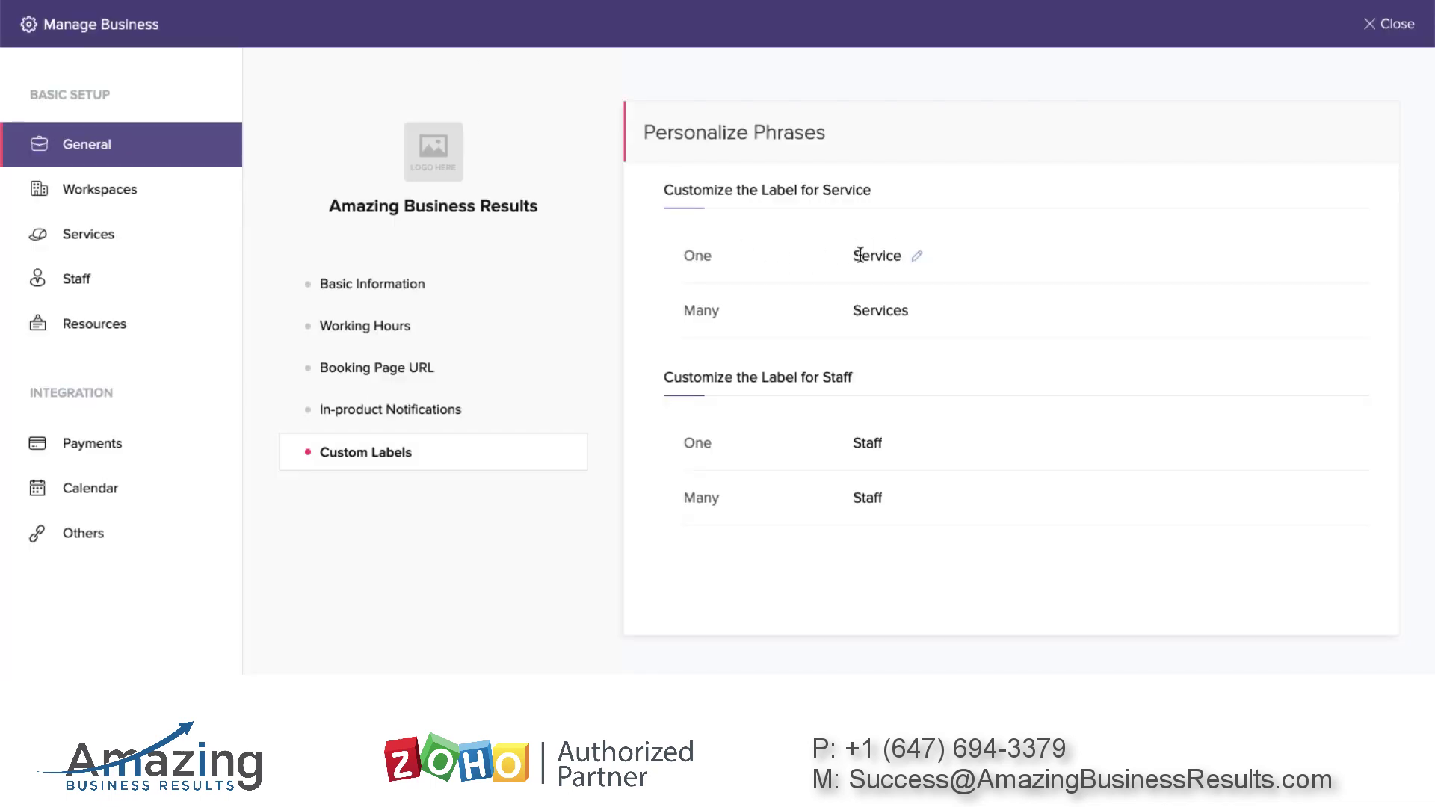
click(915, 259)
drag(939, 255, 783, 253)
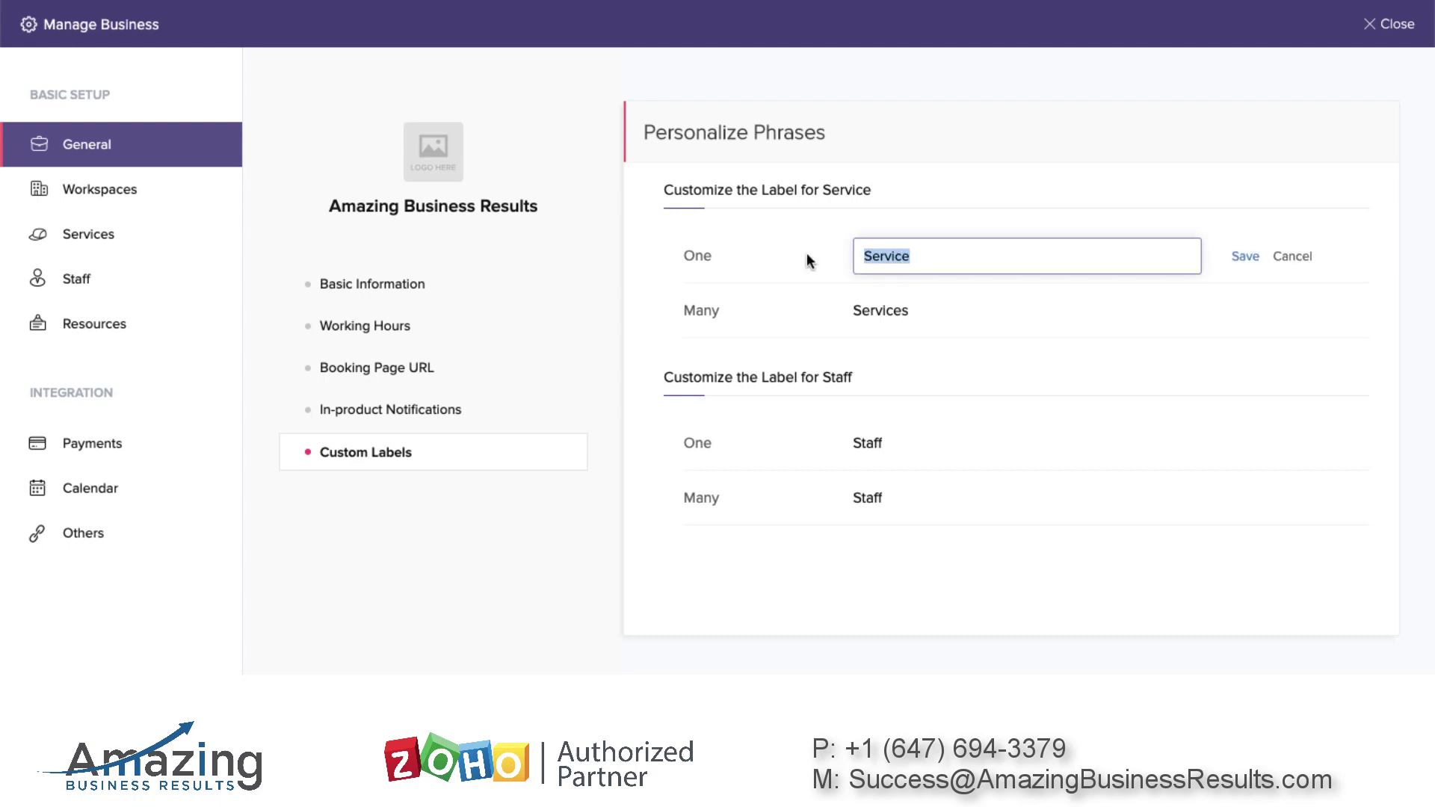
click(940, 256)
drag(967, 256, 818, 266)
click(1296, 258)
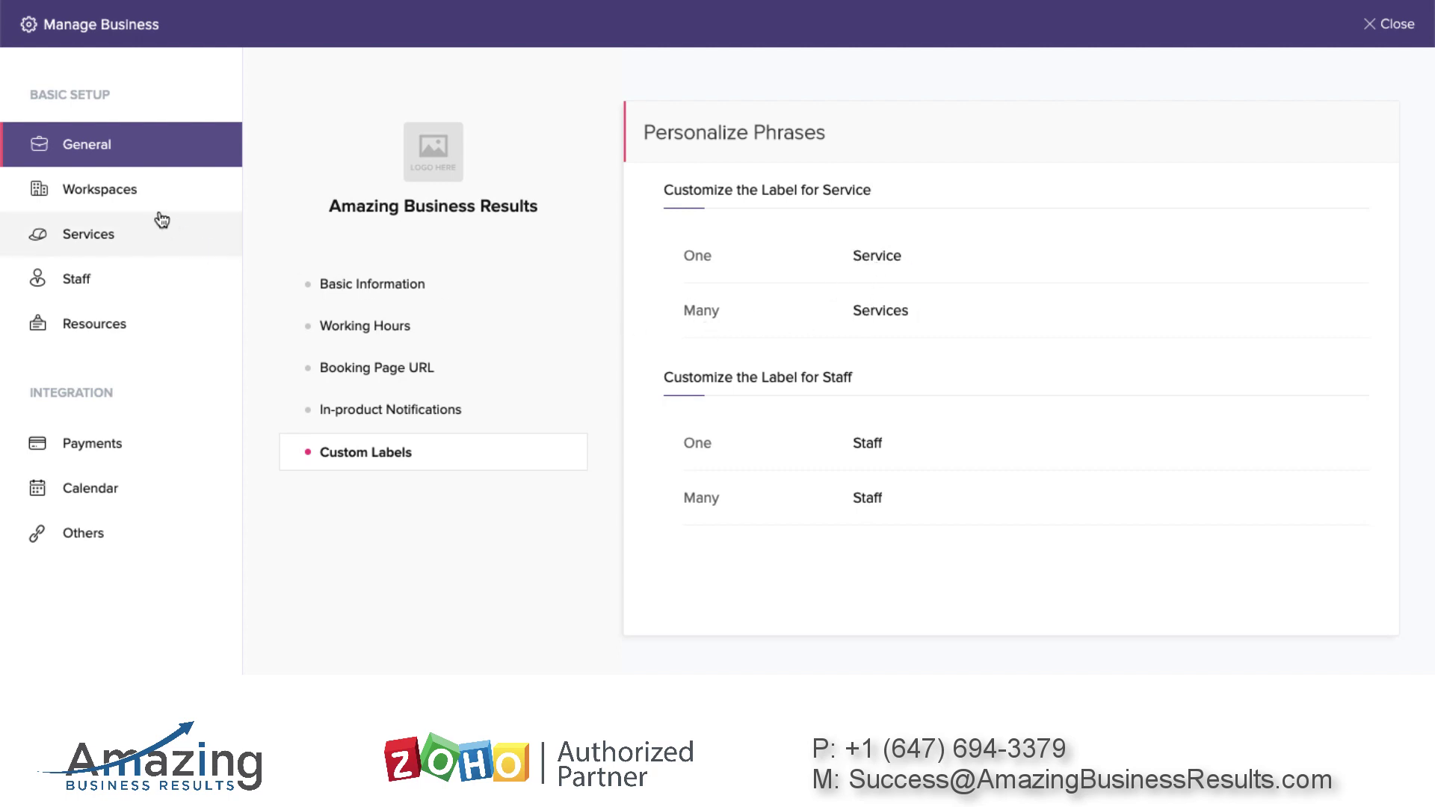
Go to the ABR workspace's Services list and start adding a new service
click(129, 195)
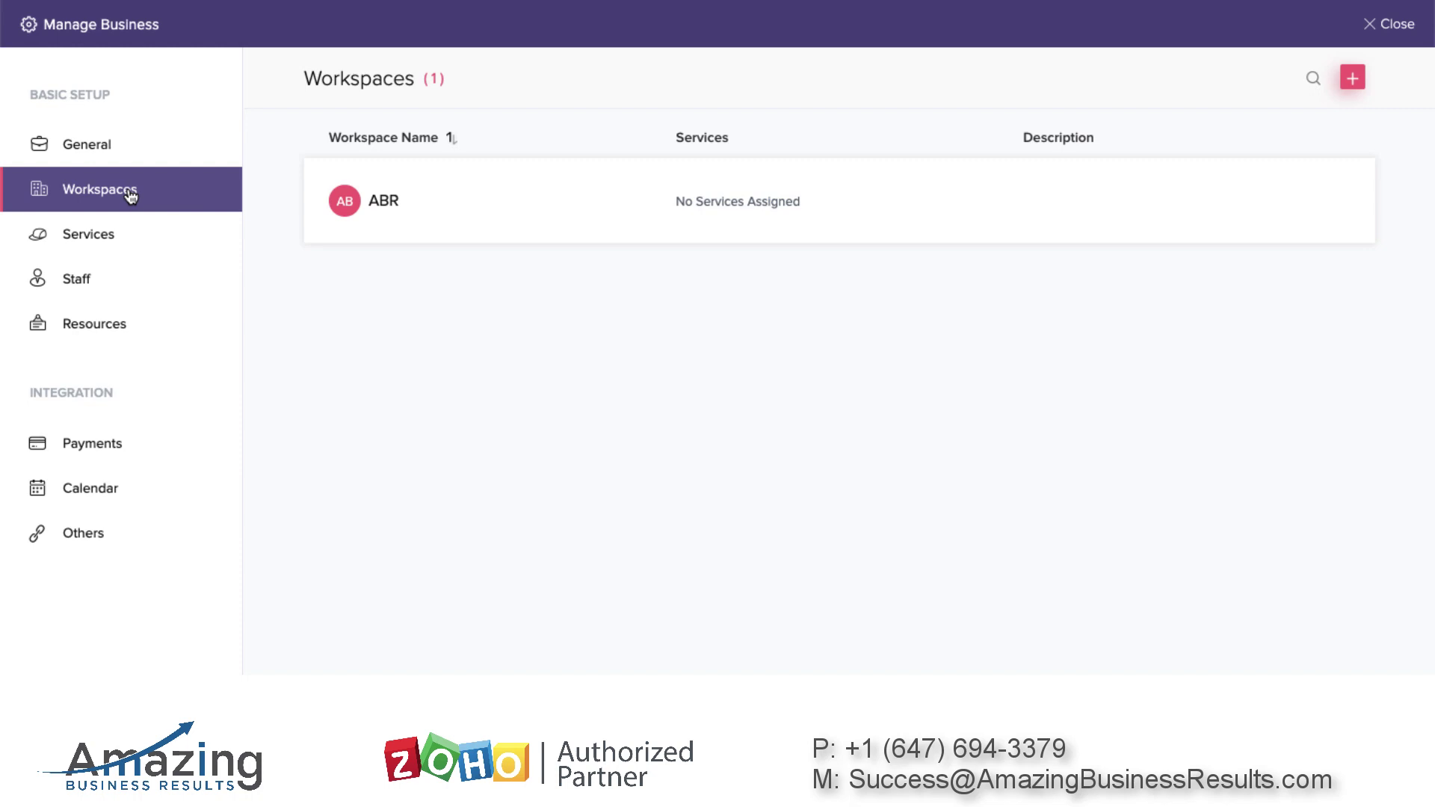
click(394, 194)
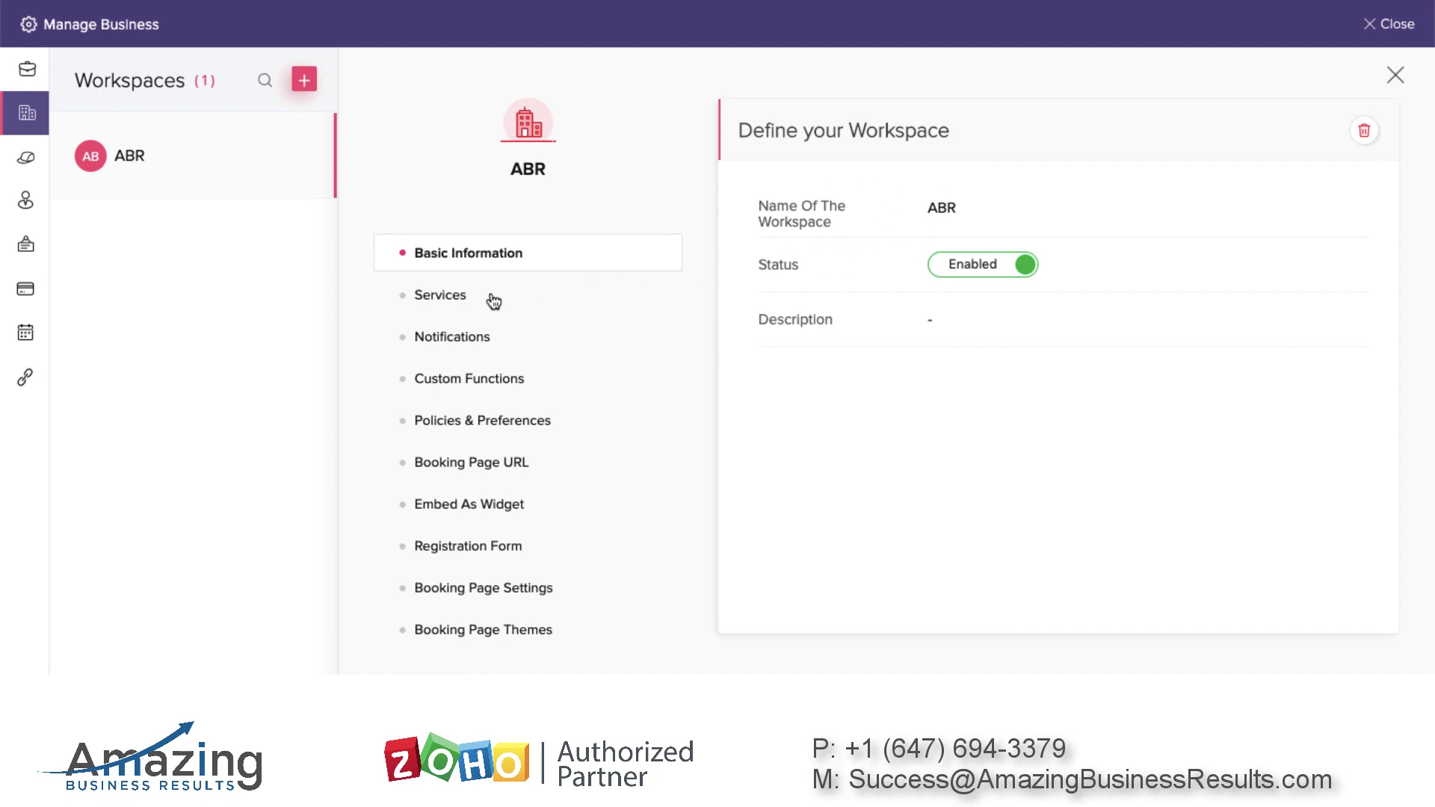
click(459, 296)
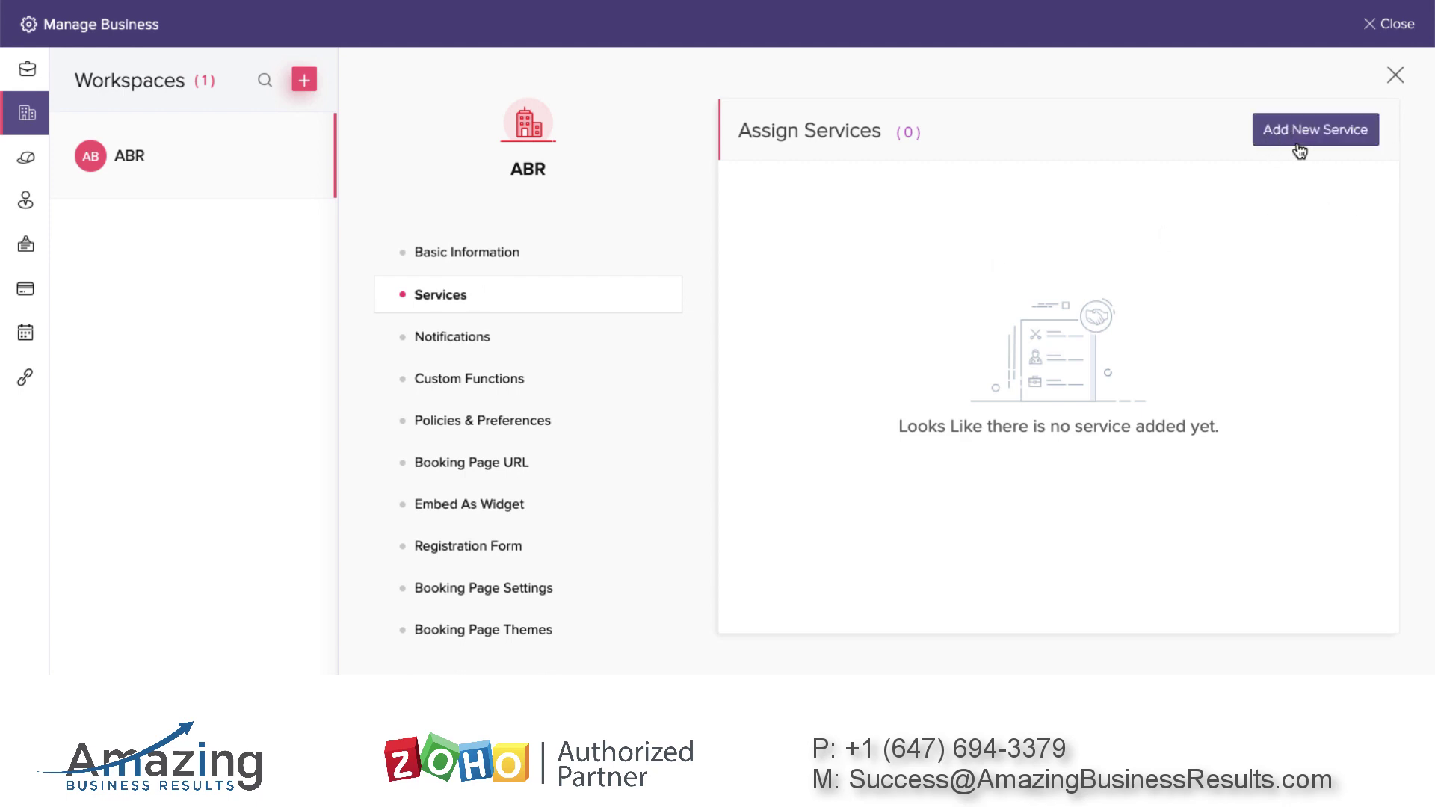
click(1316, 131)
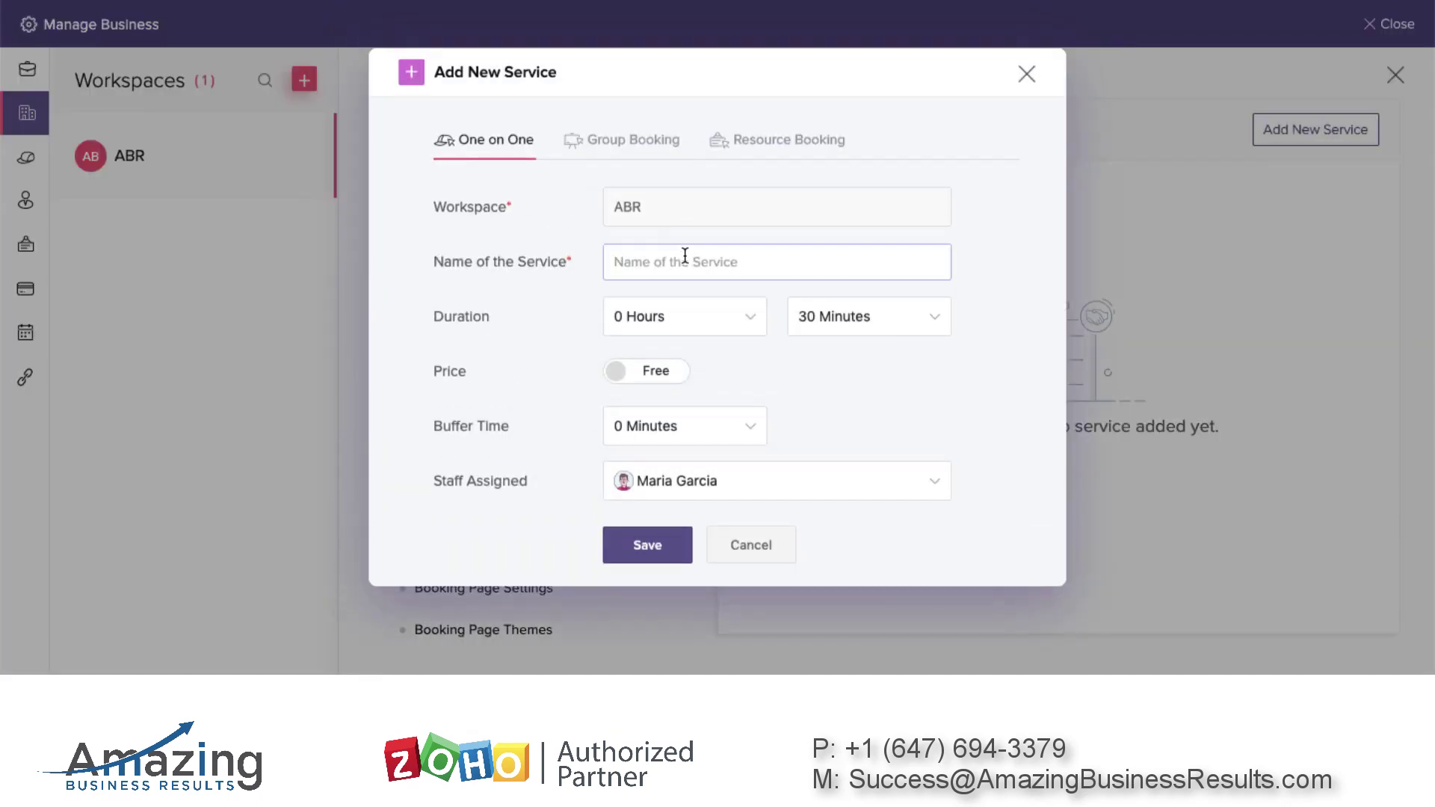
Save a Zoho Consultation service lasting 1 hour 0 minutes with a 10-minute buffer
click(681, 264)
click(671, 307)
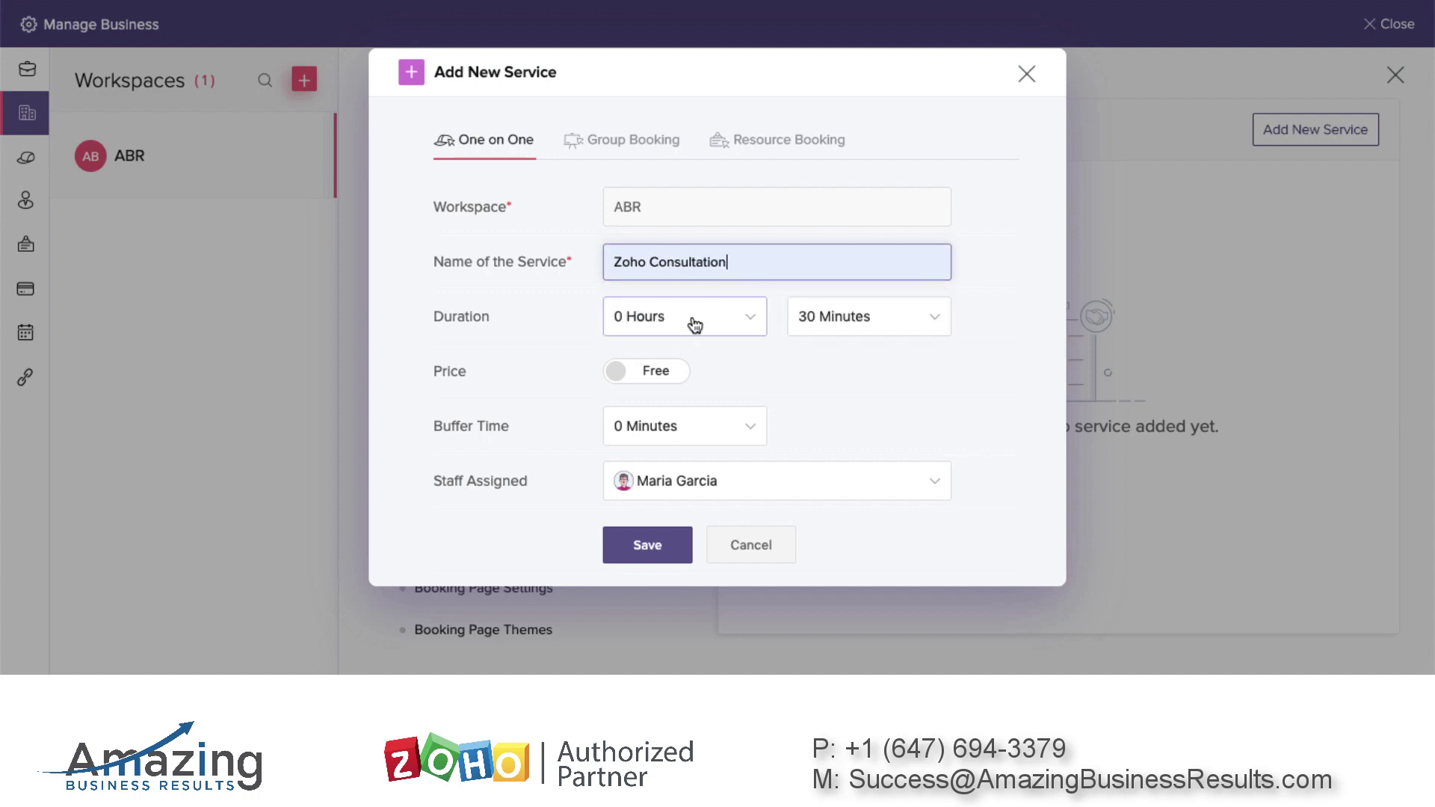
click(696, 321)
click(675, 416)
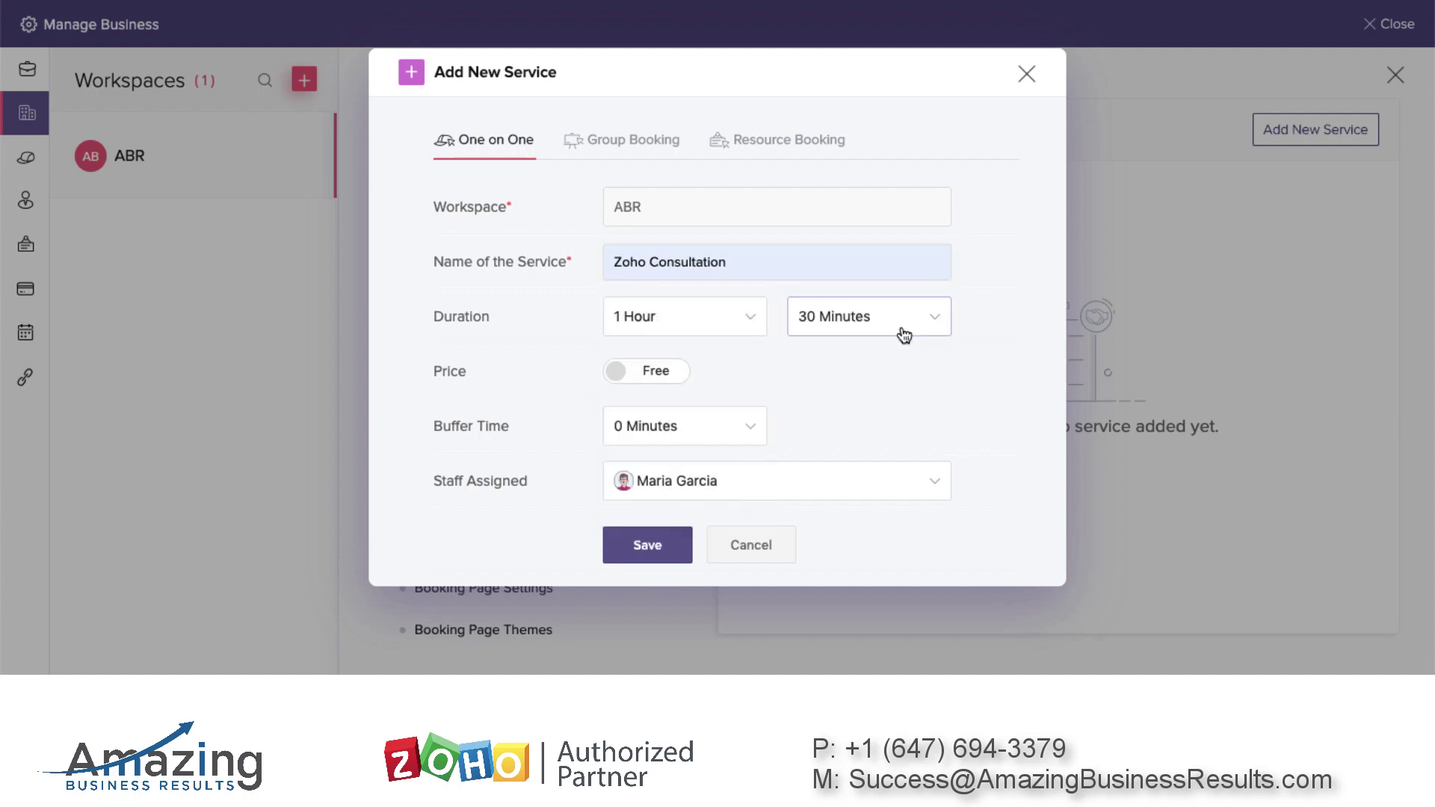
click(853, 324)
click(837, 403)
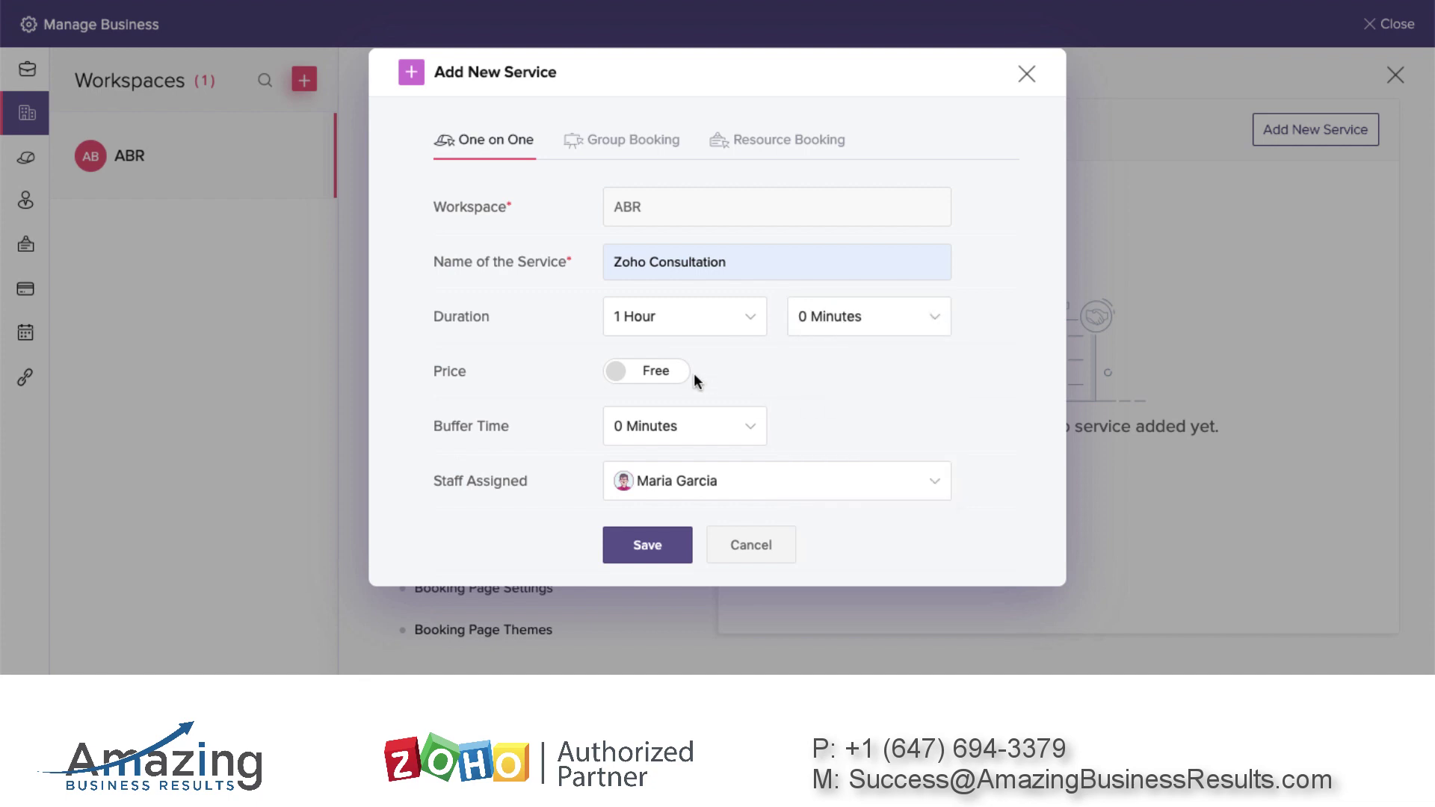
click(650, 423)
click(673, 550)
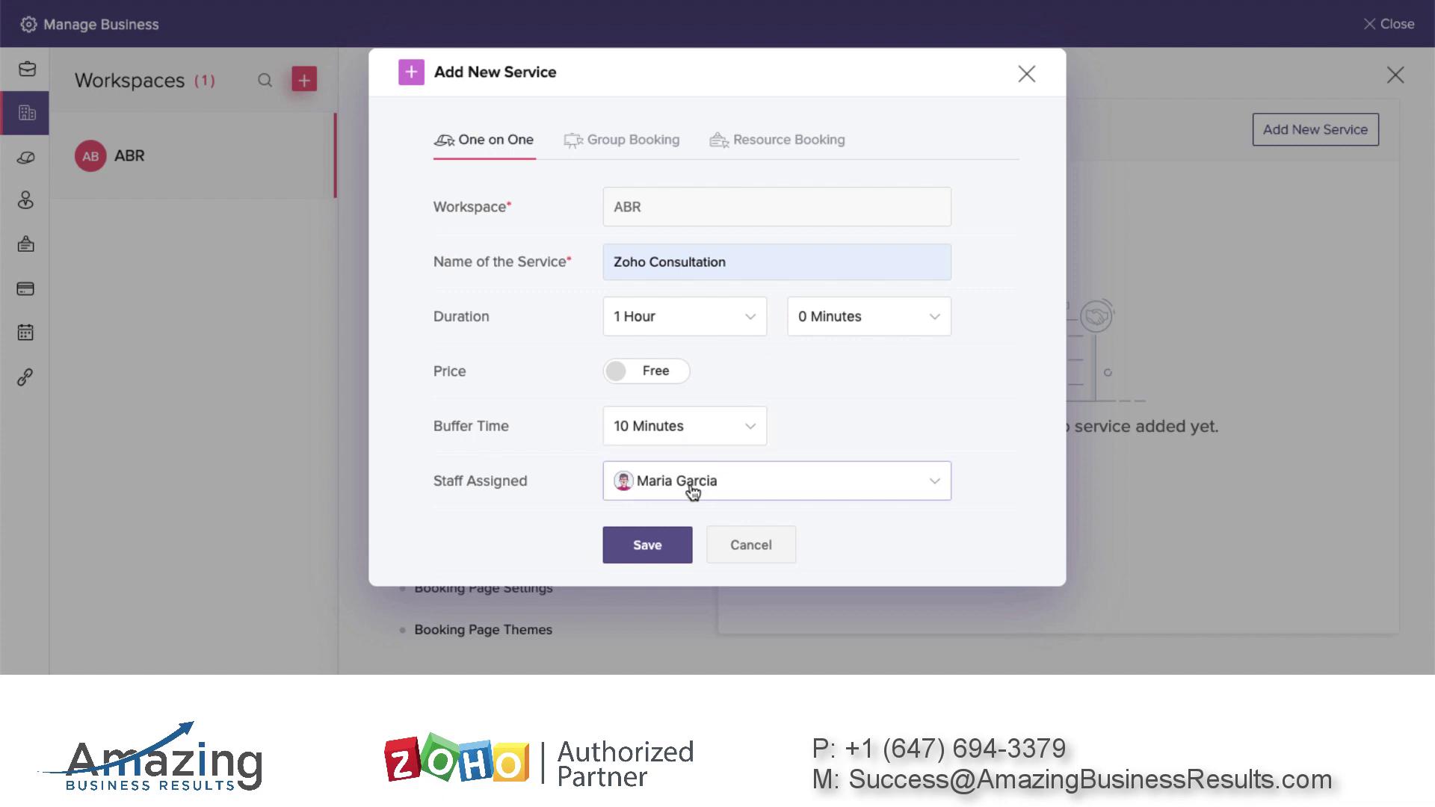
click(652, 547)
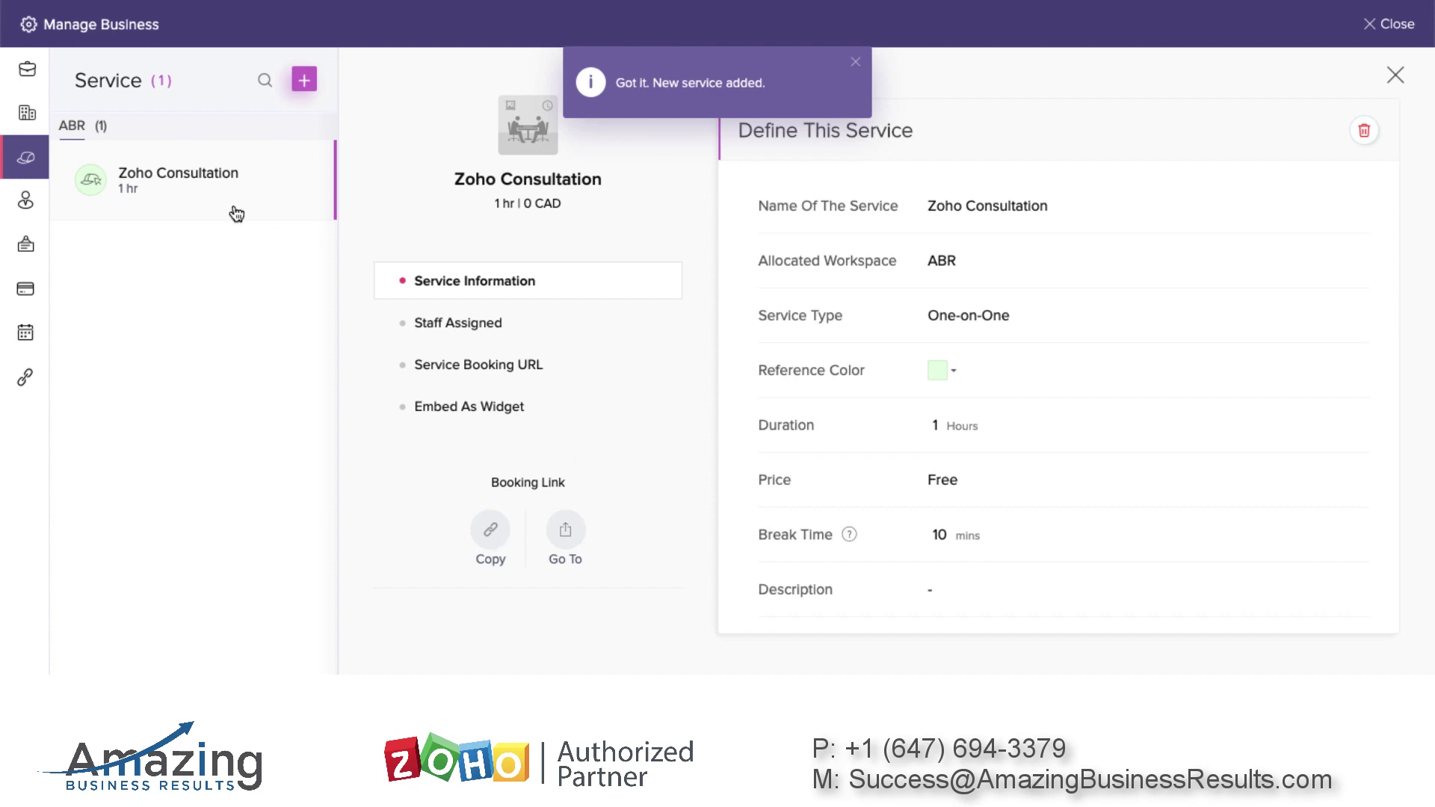
Start a new one-on-one service named Zoho Setup
click(1395, 78)
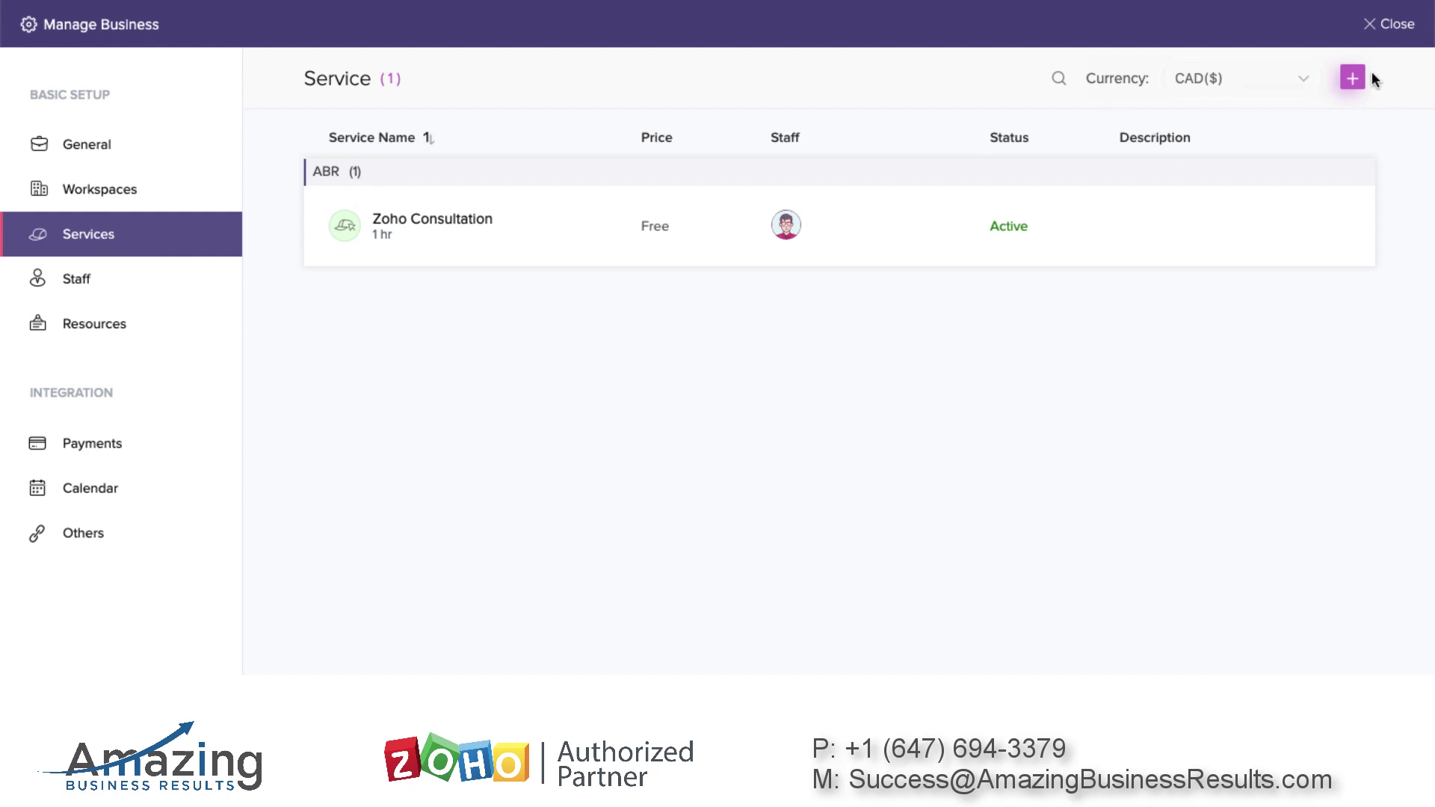
click(1352, 78)
click(1288, 80)
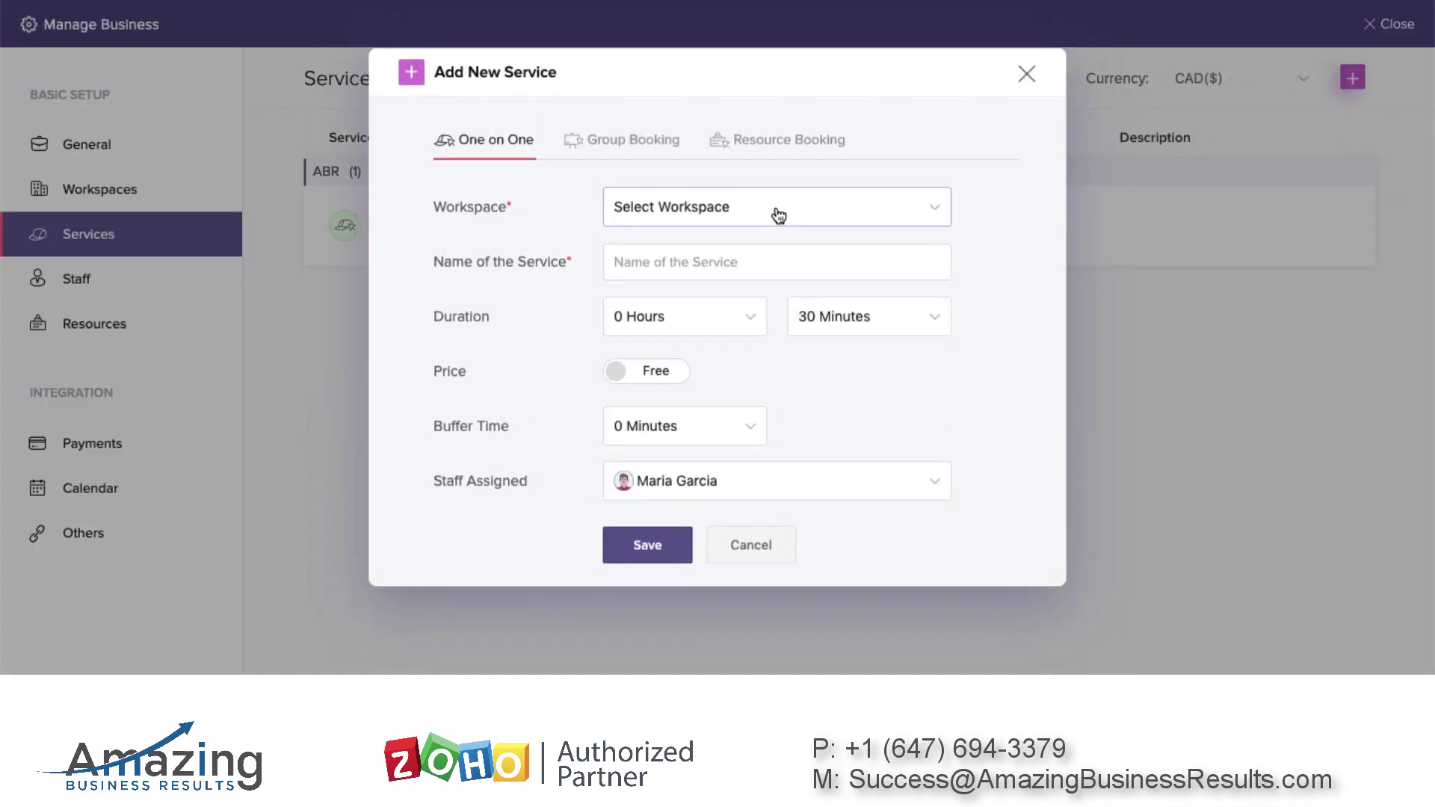
click(718, 251)
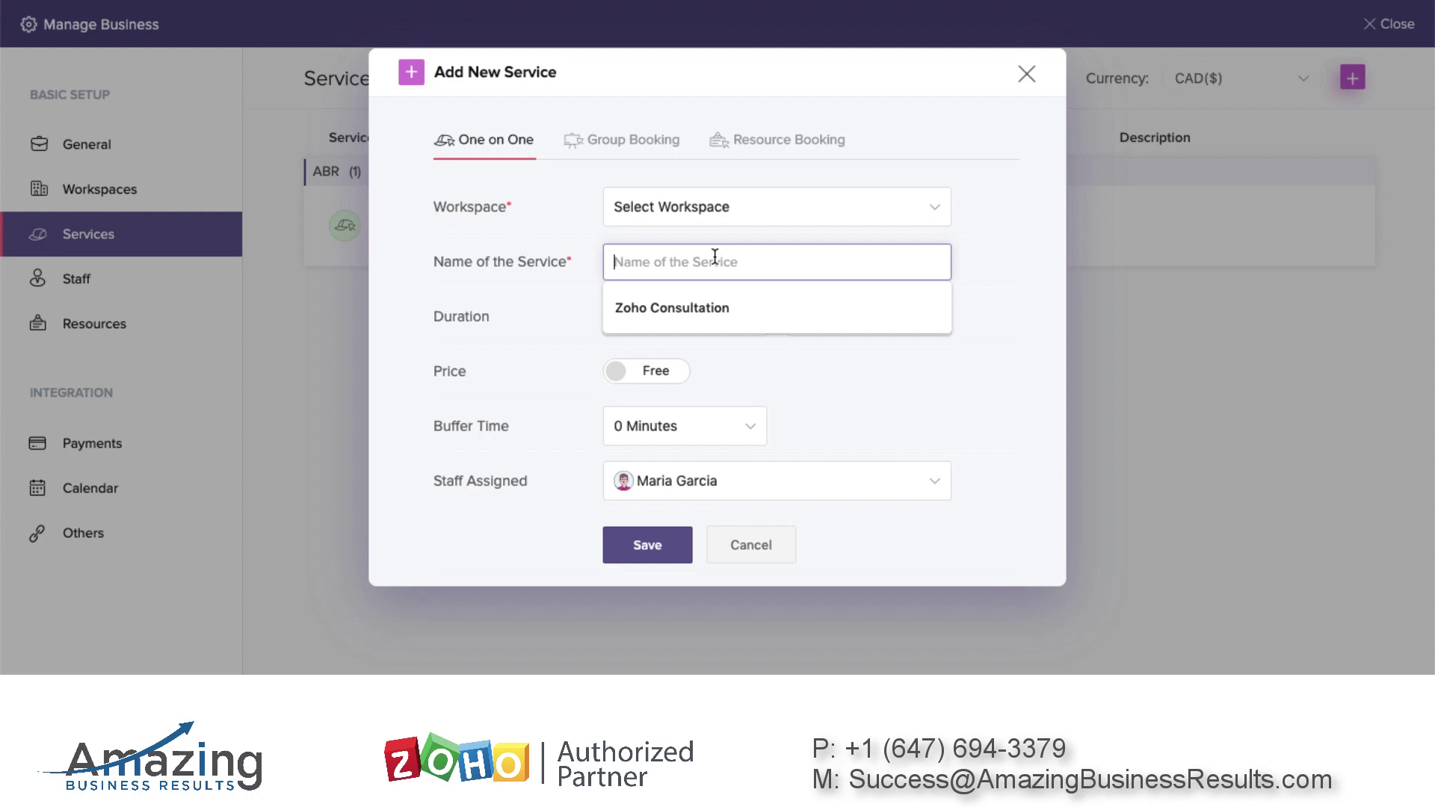
text(z)
key(BackSpace)
text(Zoho Setup)
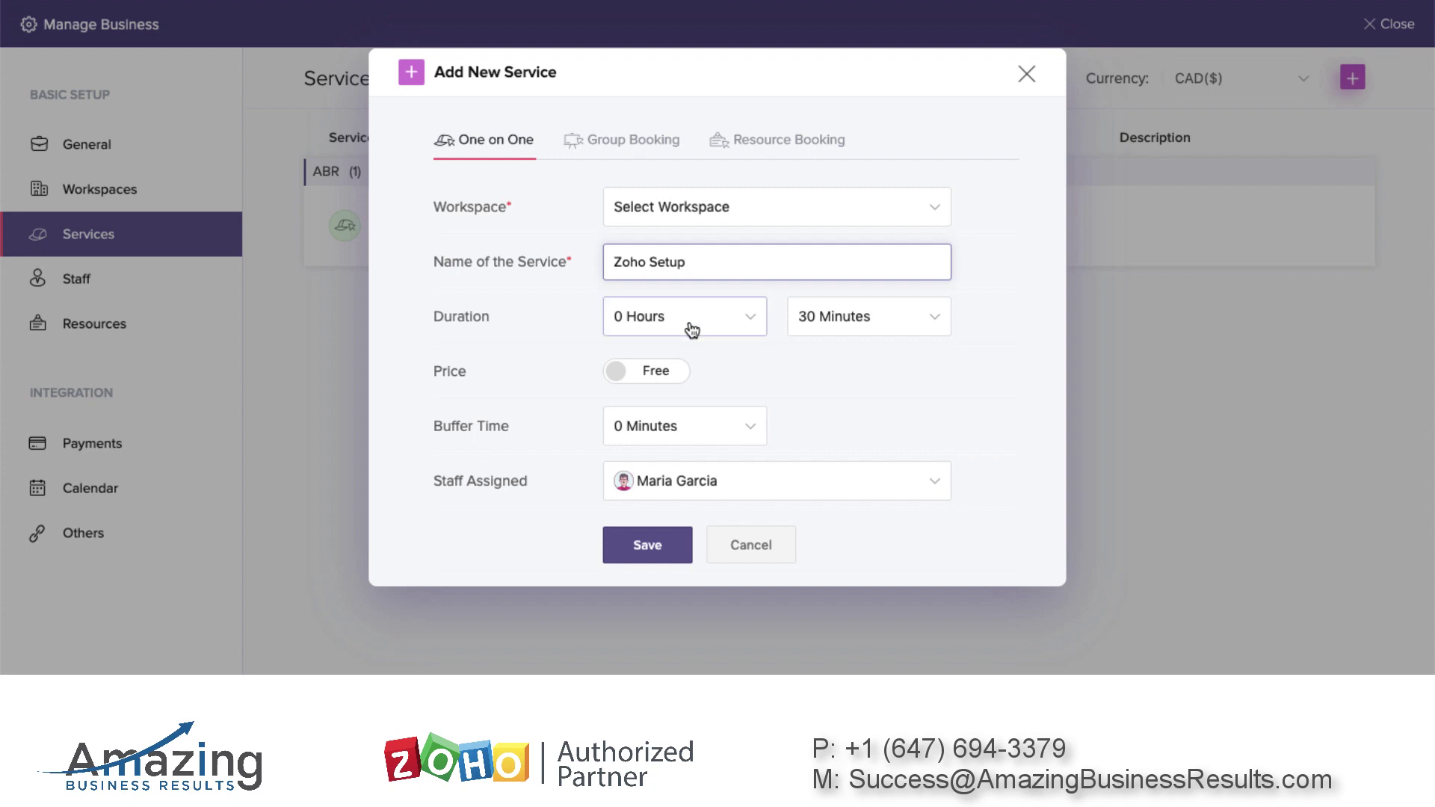
Set Zoho Setup to 0 hours 15 minutes, paid at 100, with a 5-minute buffer
click(688, 325)
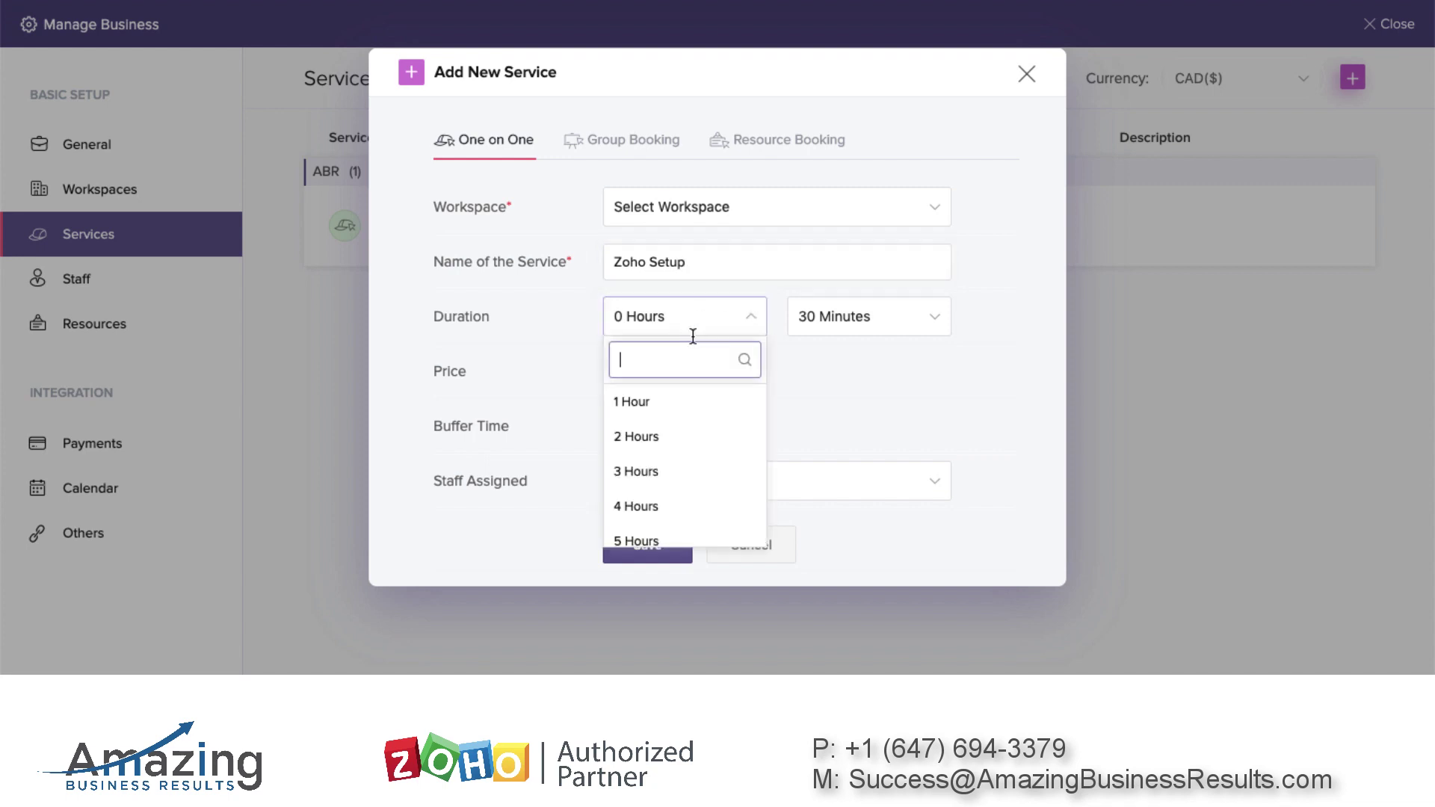
click(682, 319)
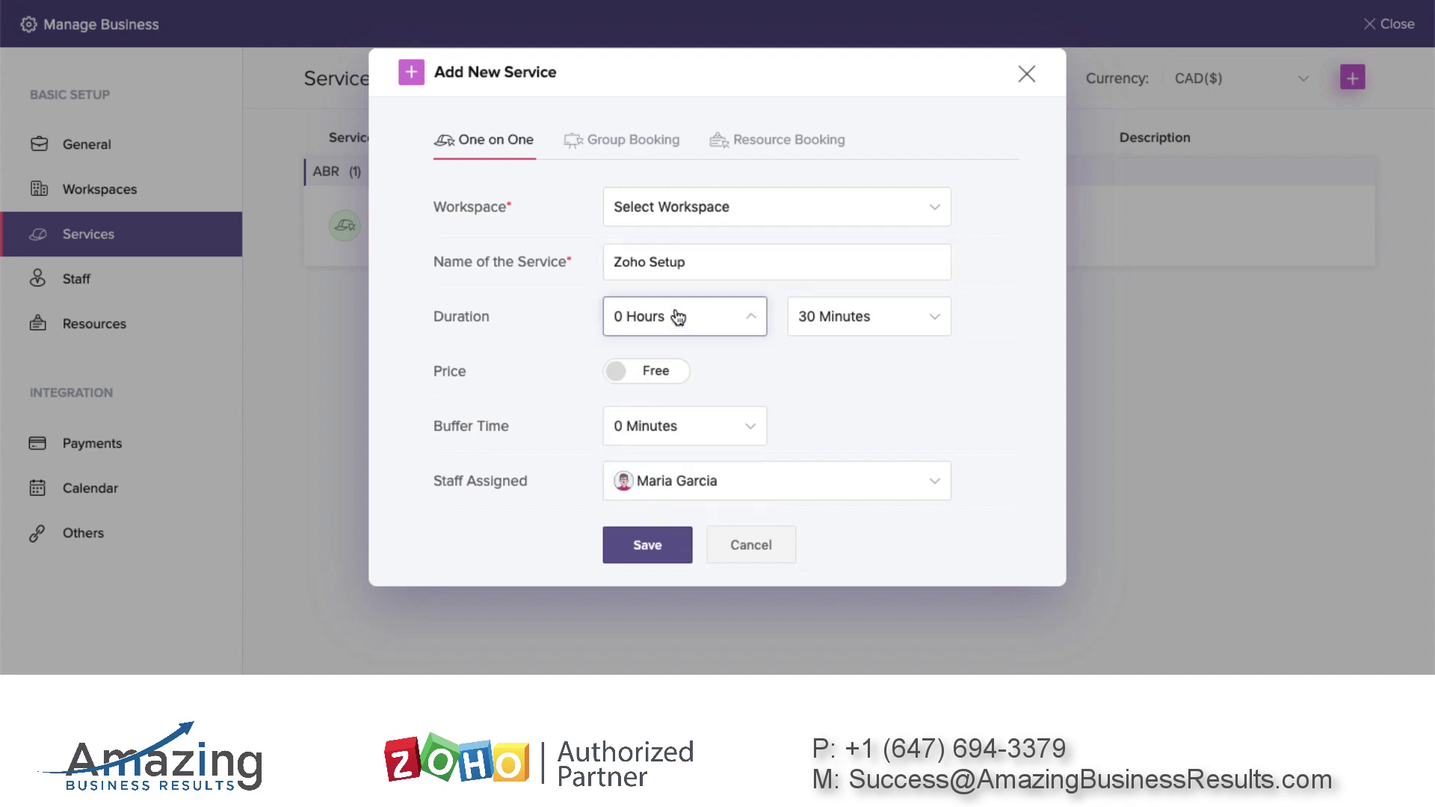
click(840, 317)
click(857, 501)
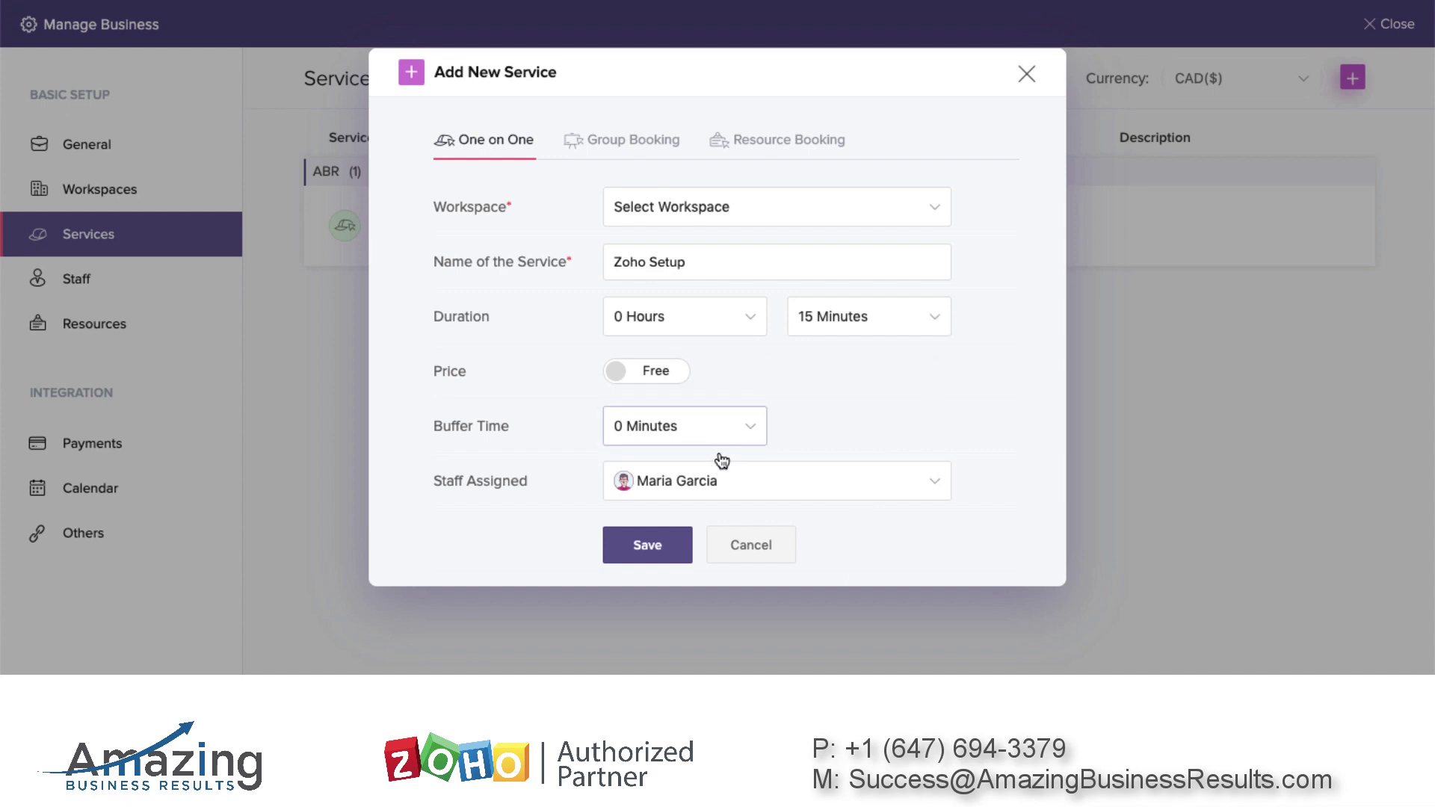
click(661, 371)
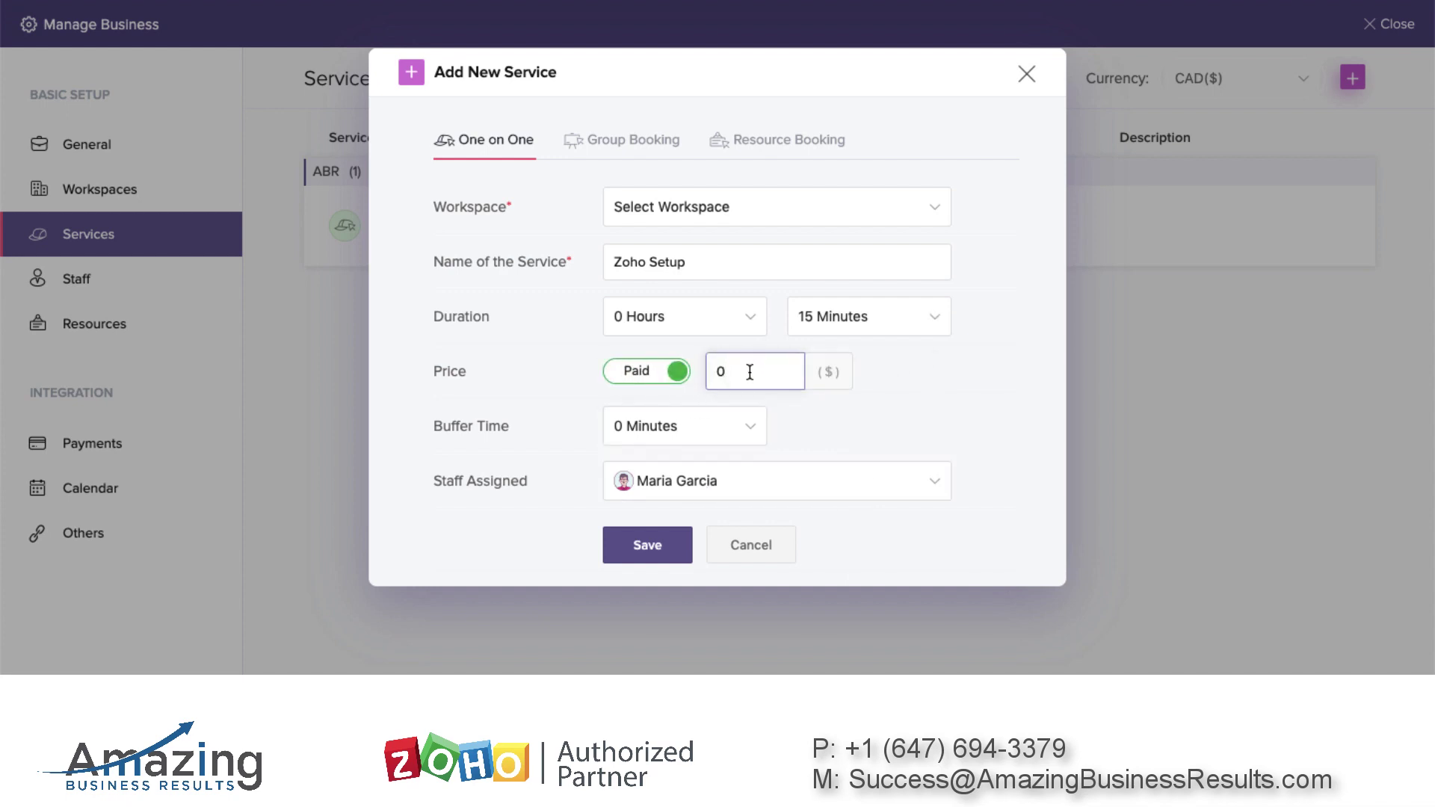
click(804, 401)
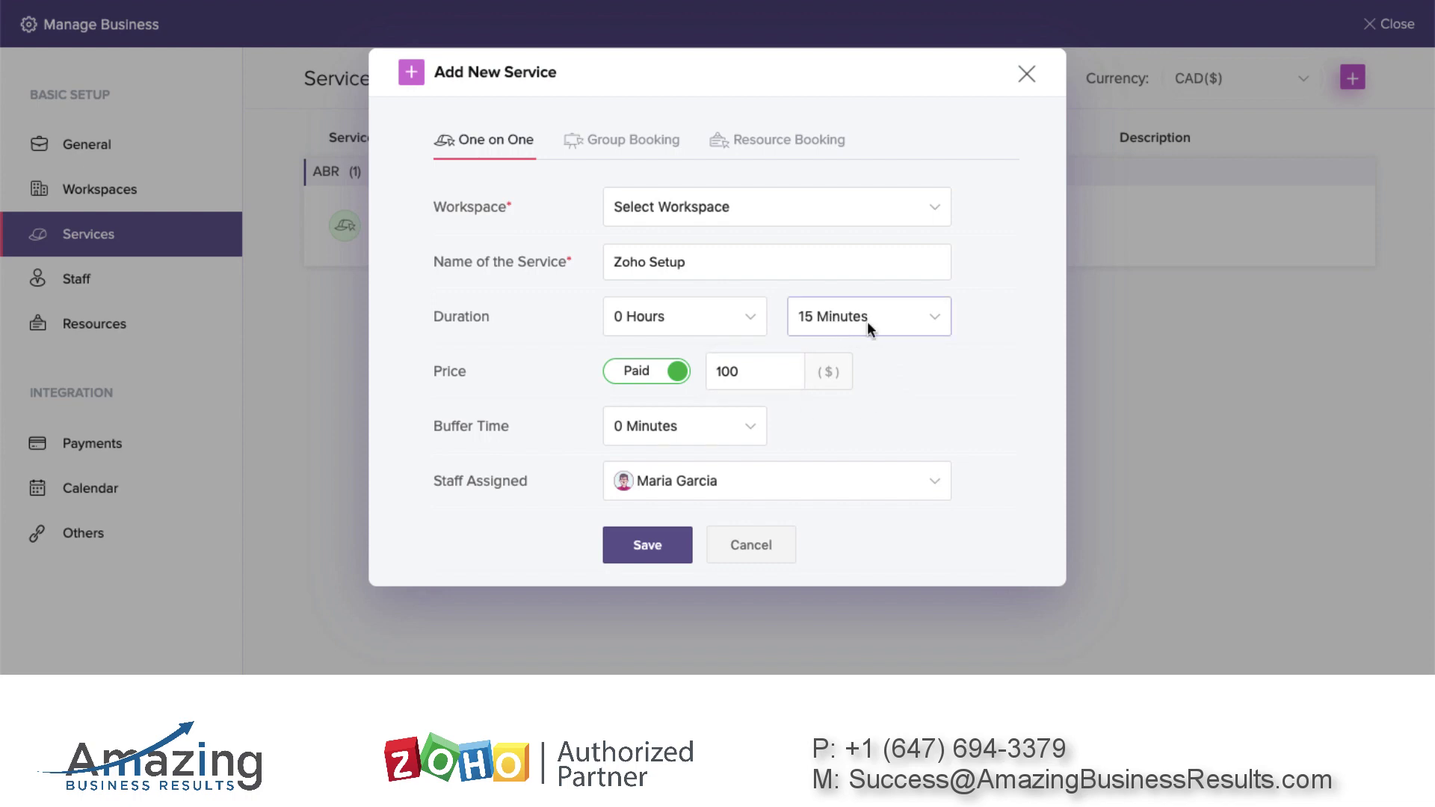
click(731, 422)
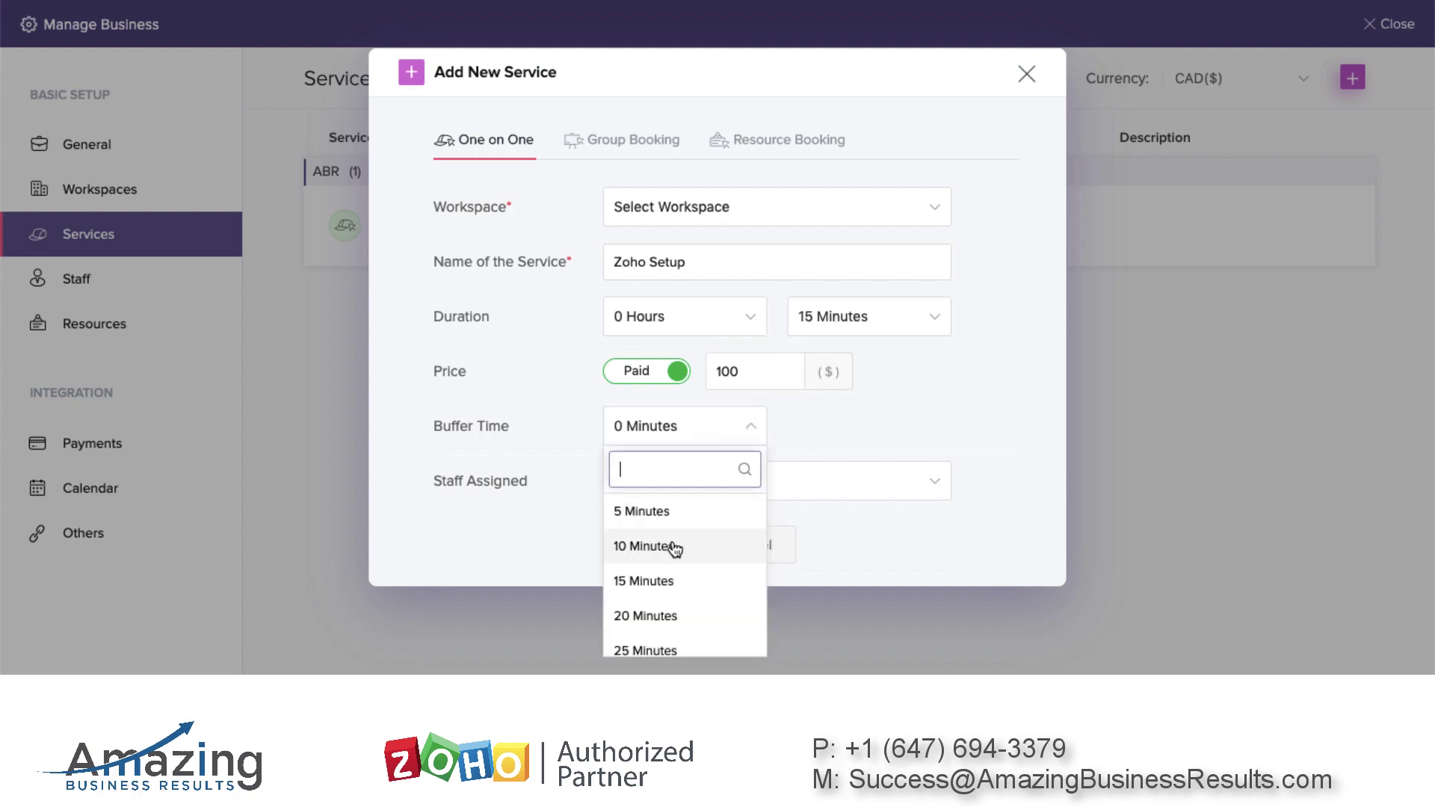
click(666, 521)
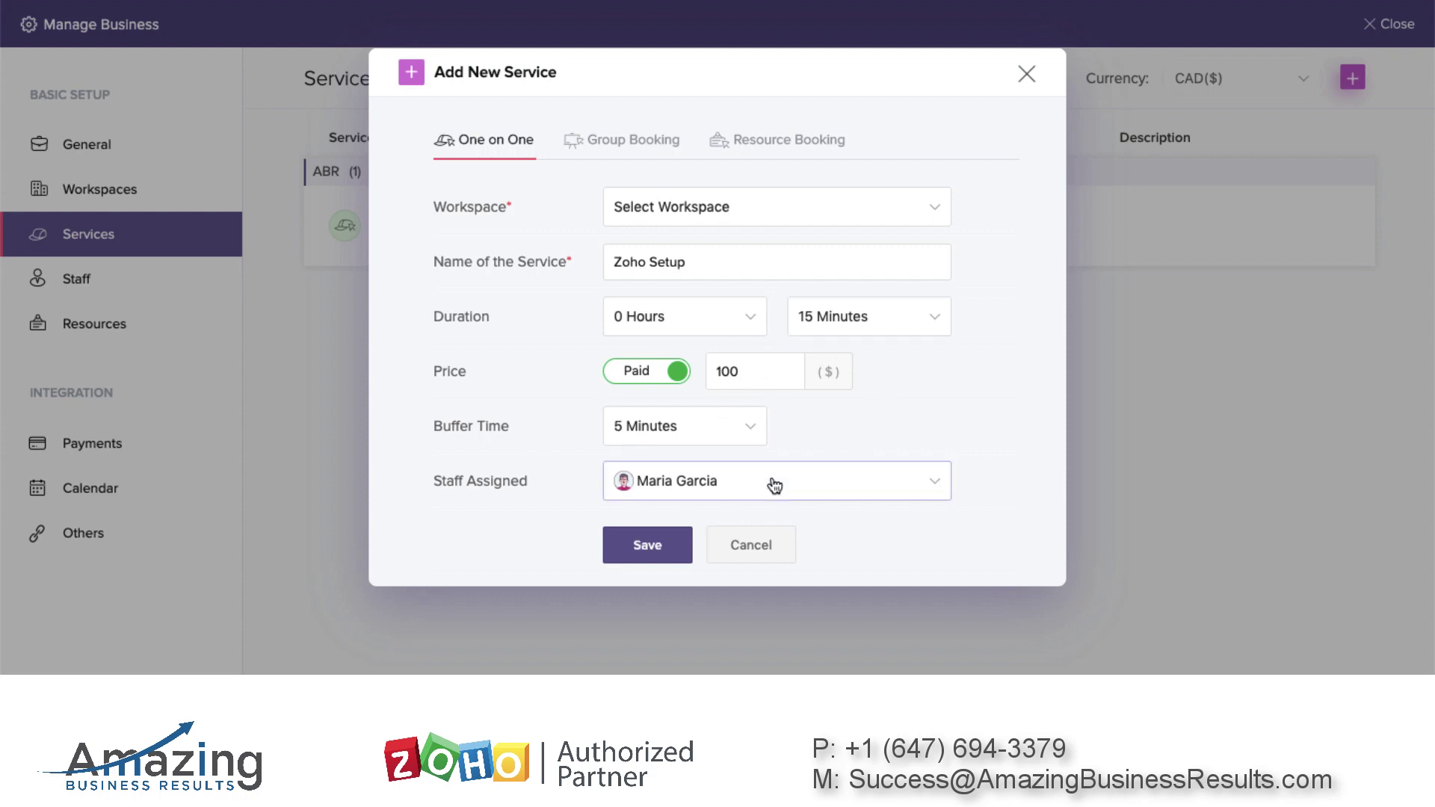
Assign the Zoho Setup service to the ABR workspace and save it
click(648, 550)
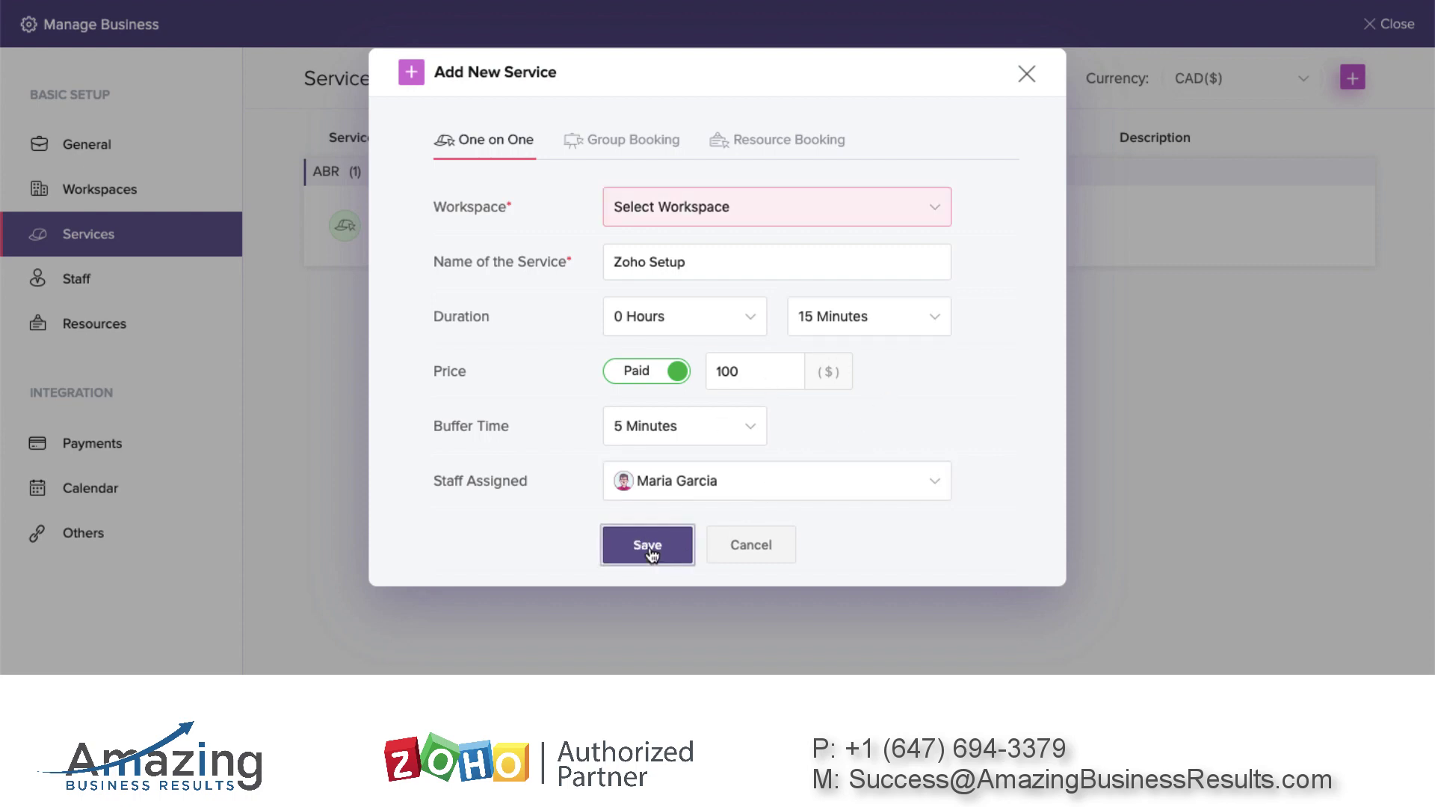
click(736, 209)
click(678, 235)
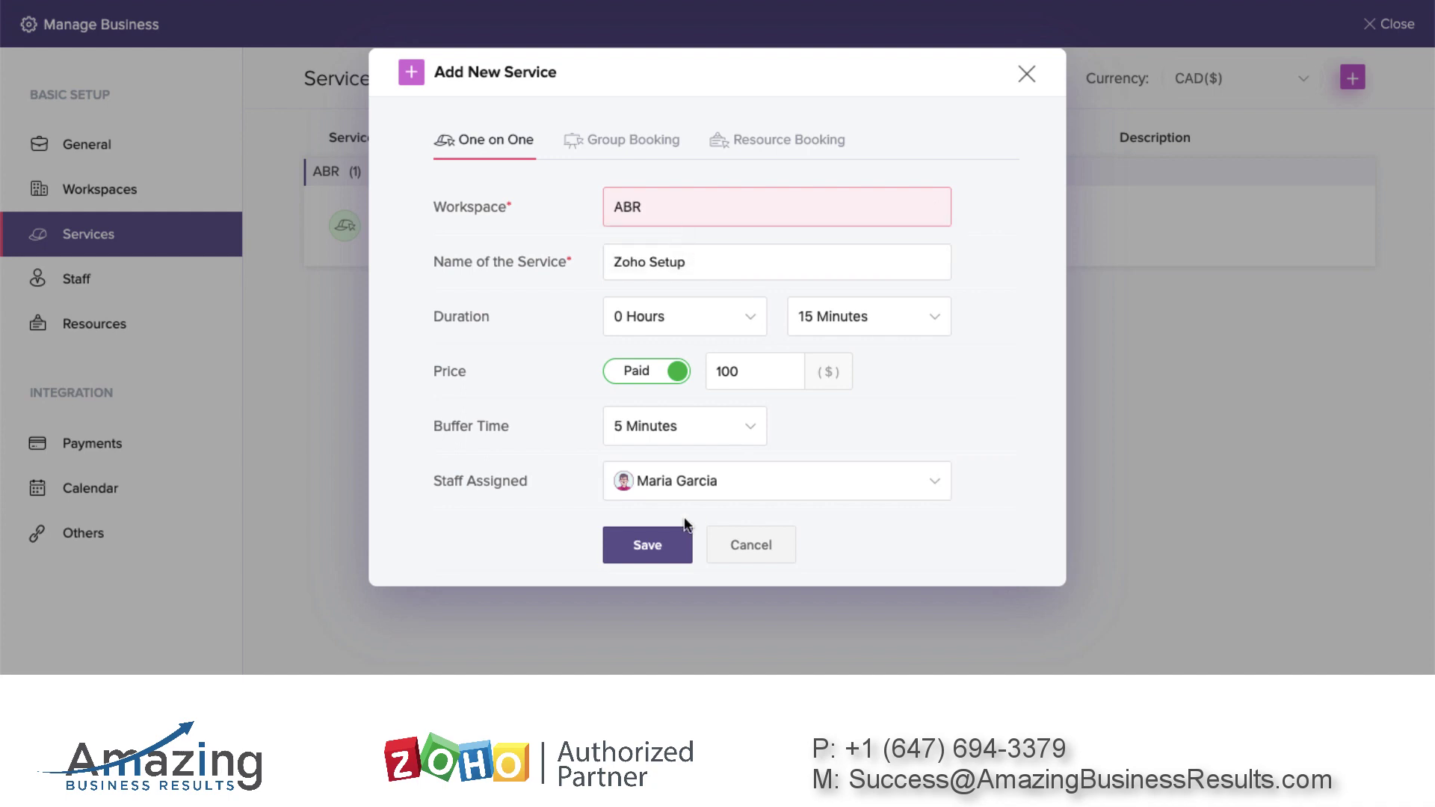
click(657, 551)
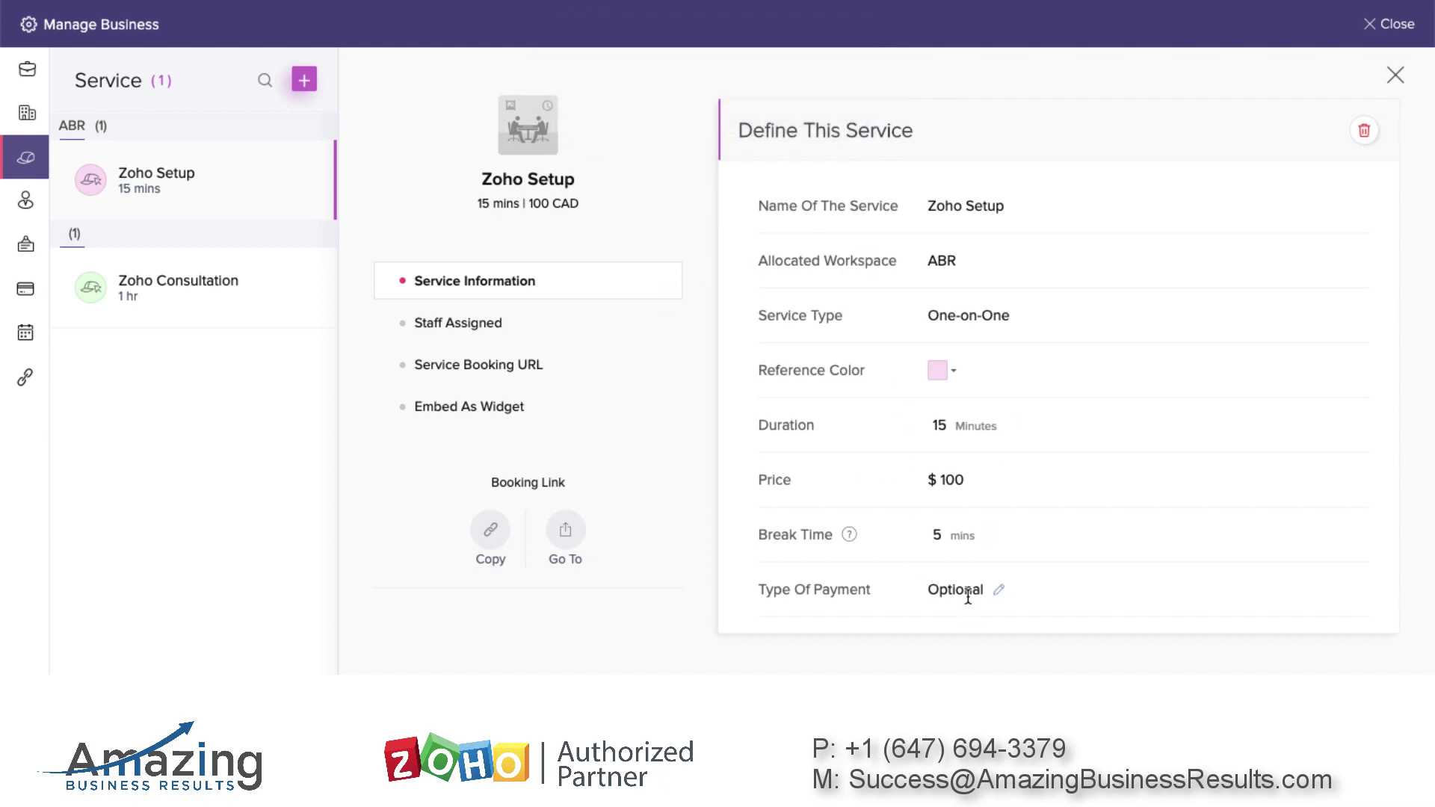
Change Zoho Setup's payment type to Full Payment, save, and close the service panel
click(996, 590)
click(1035, 591)
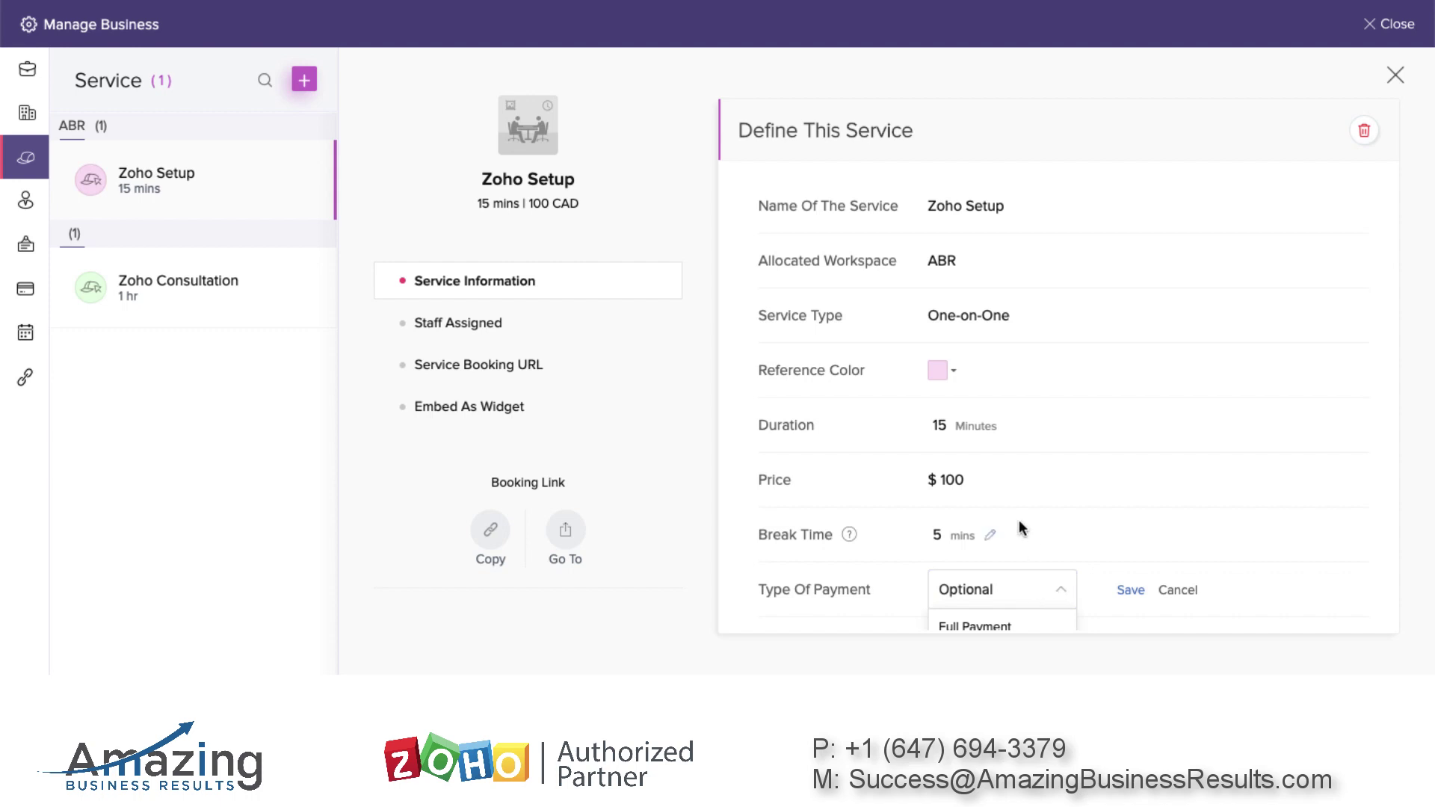
scroll(1019, 519, down, 2)
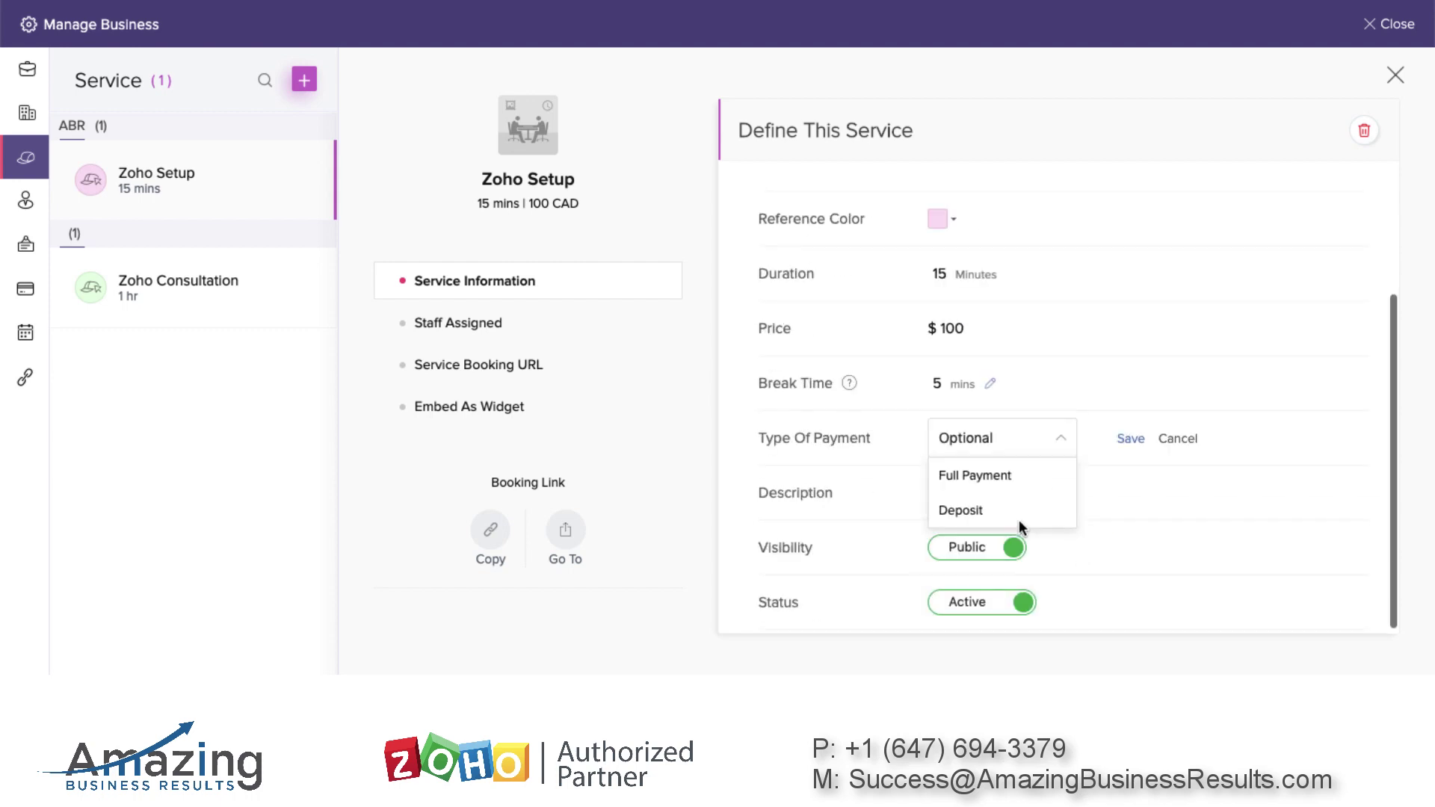
click(1000, 478)
click(1128, 438)
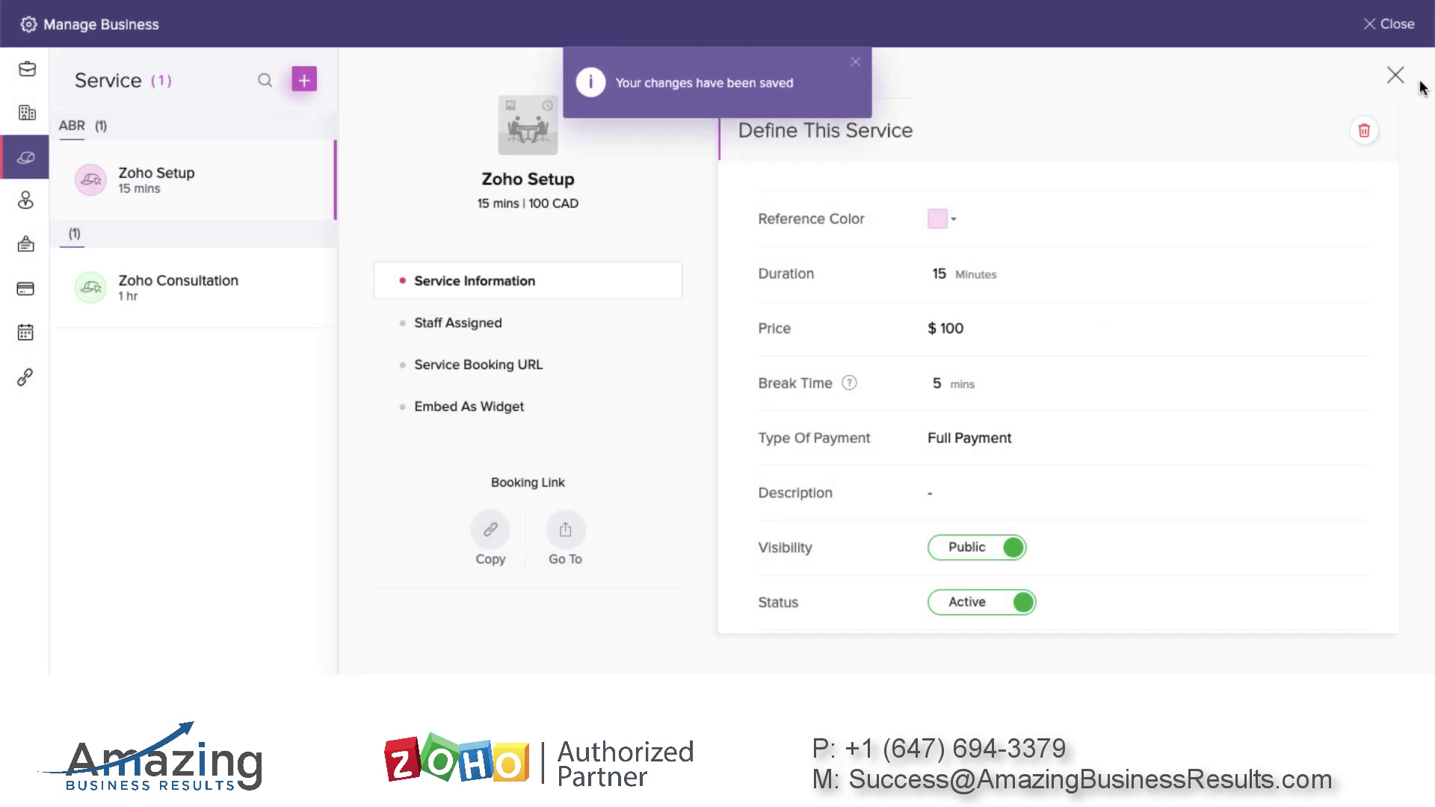
click(1396, 74)
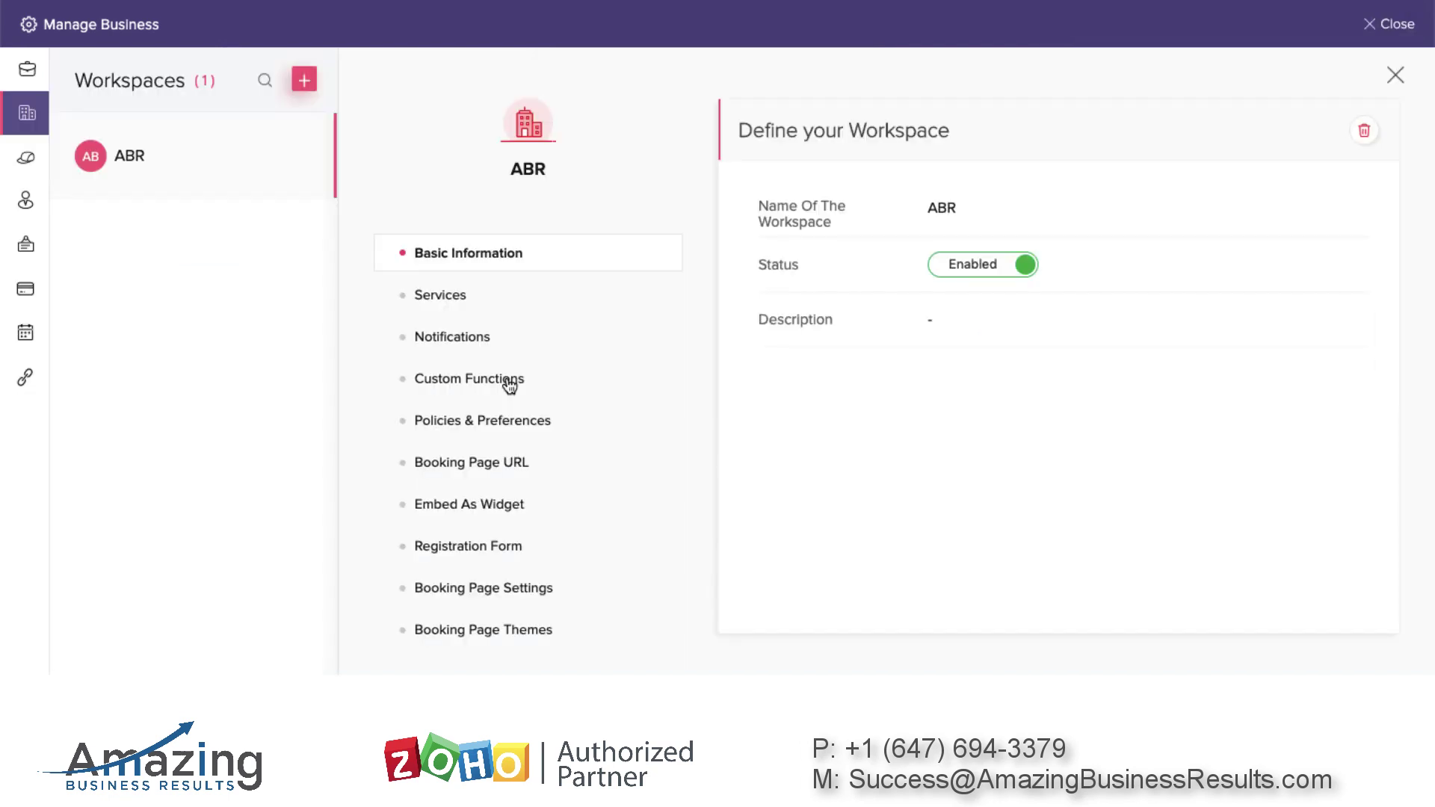
Open the ABR workspace's Policies & Preferences settings and scroll through the list
click(508, 382)
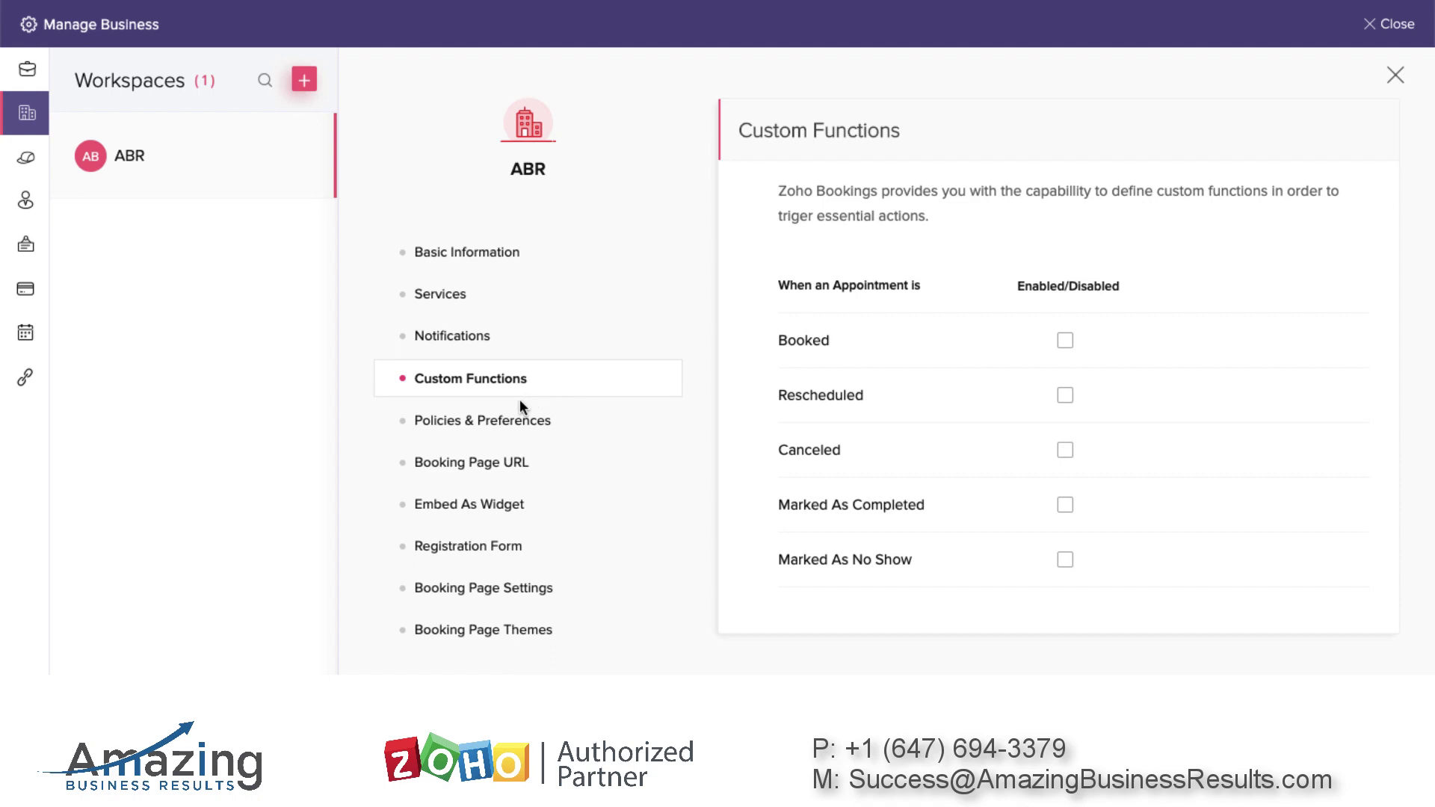
click(522, 422)
scroll(503, 551, down, 1)
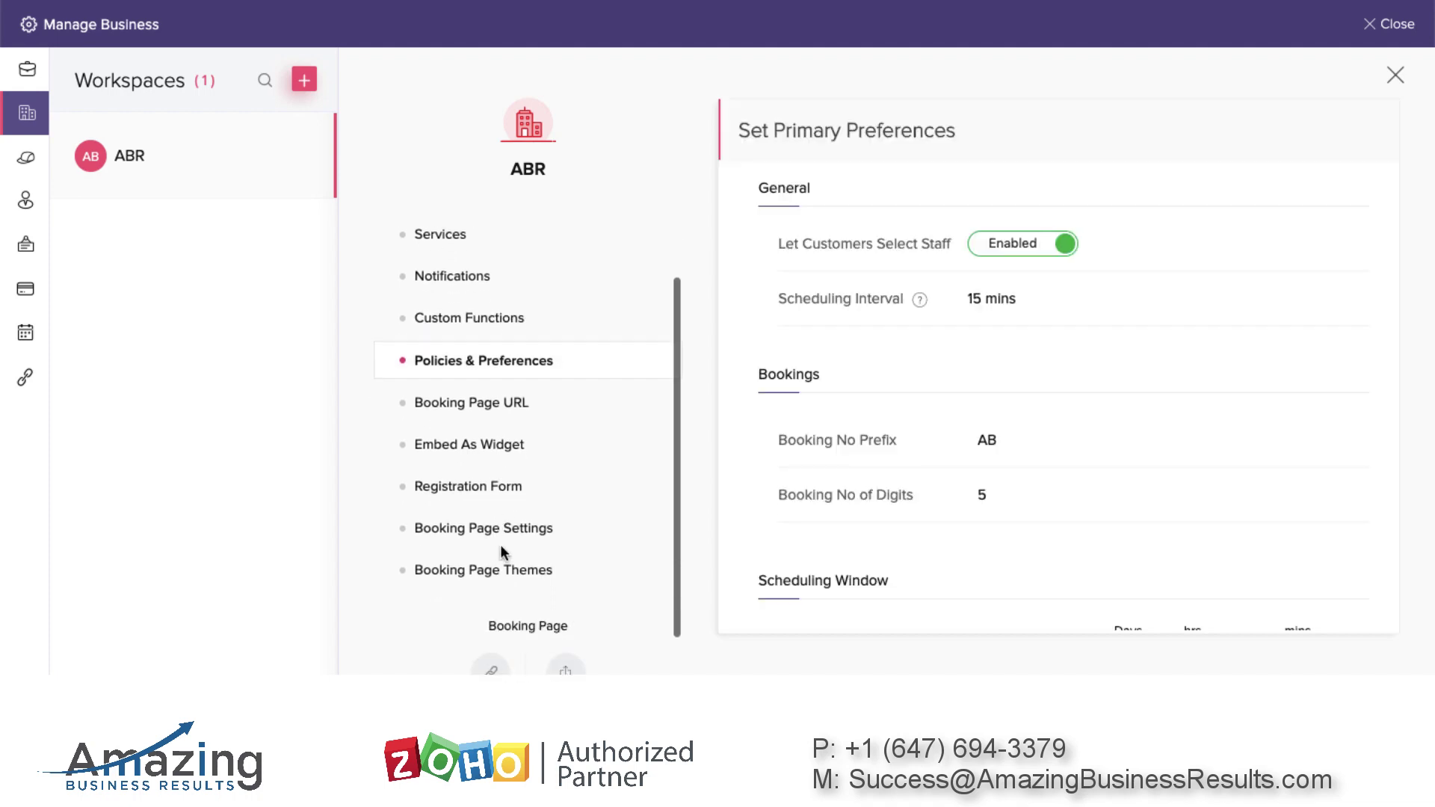
scroll(496, 506, down, 1)
scroll(497, 506, up, 2)
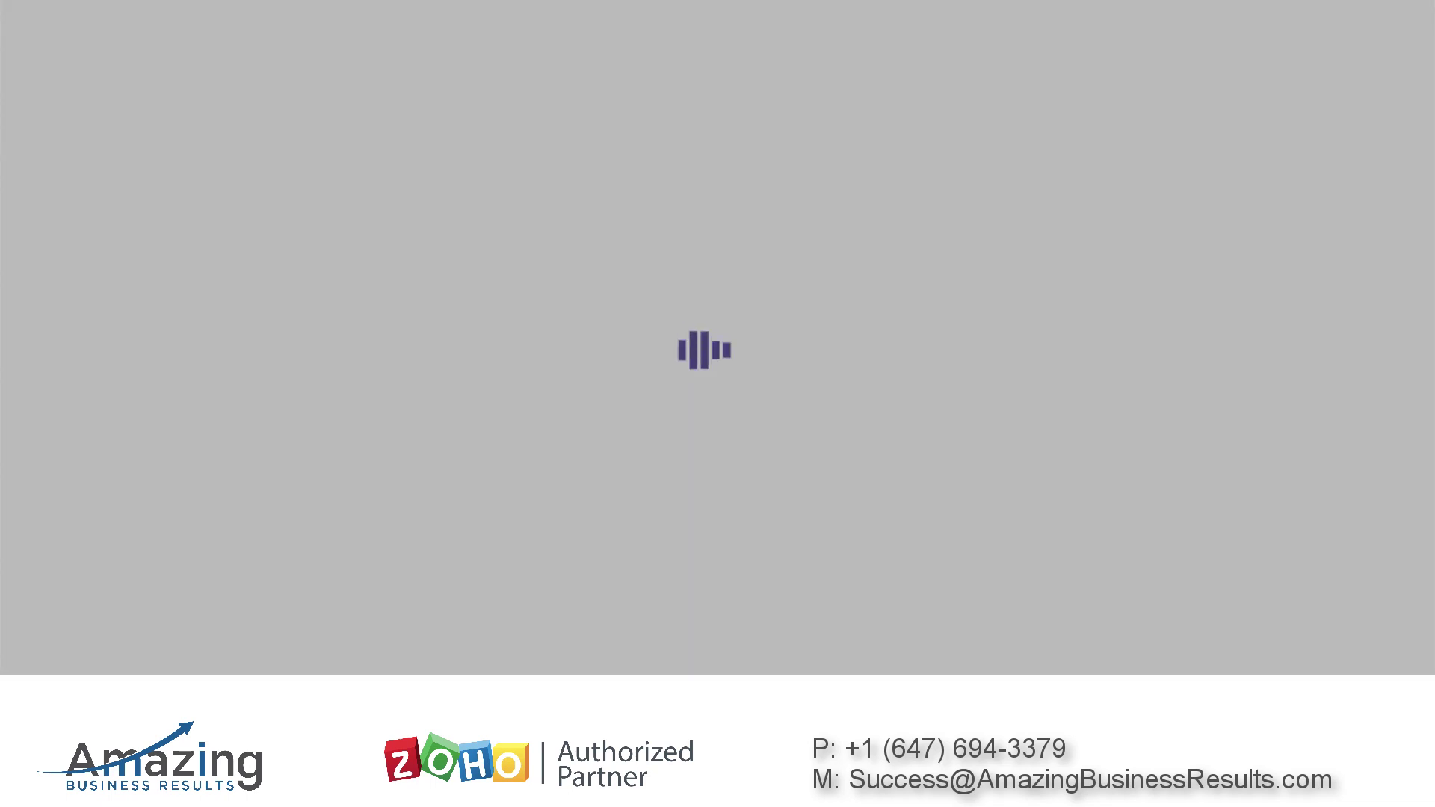
On the booking page, choose Zoho Consultation and pick Wednesday 17 April from next week
scroll(630, 297, down, 4)
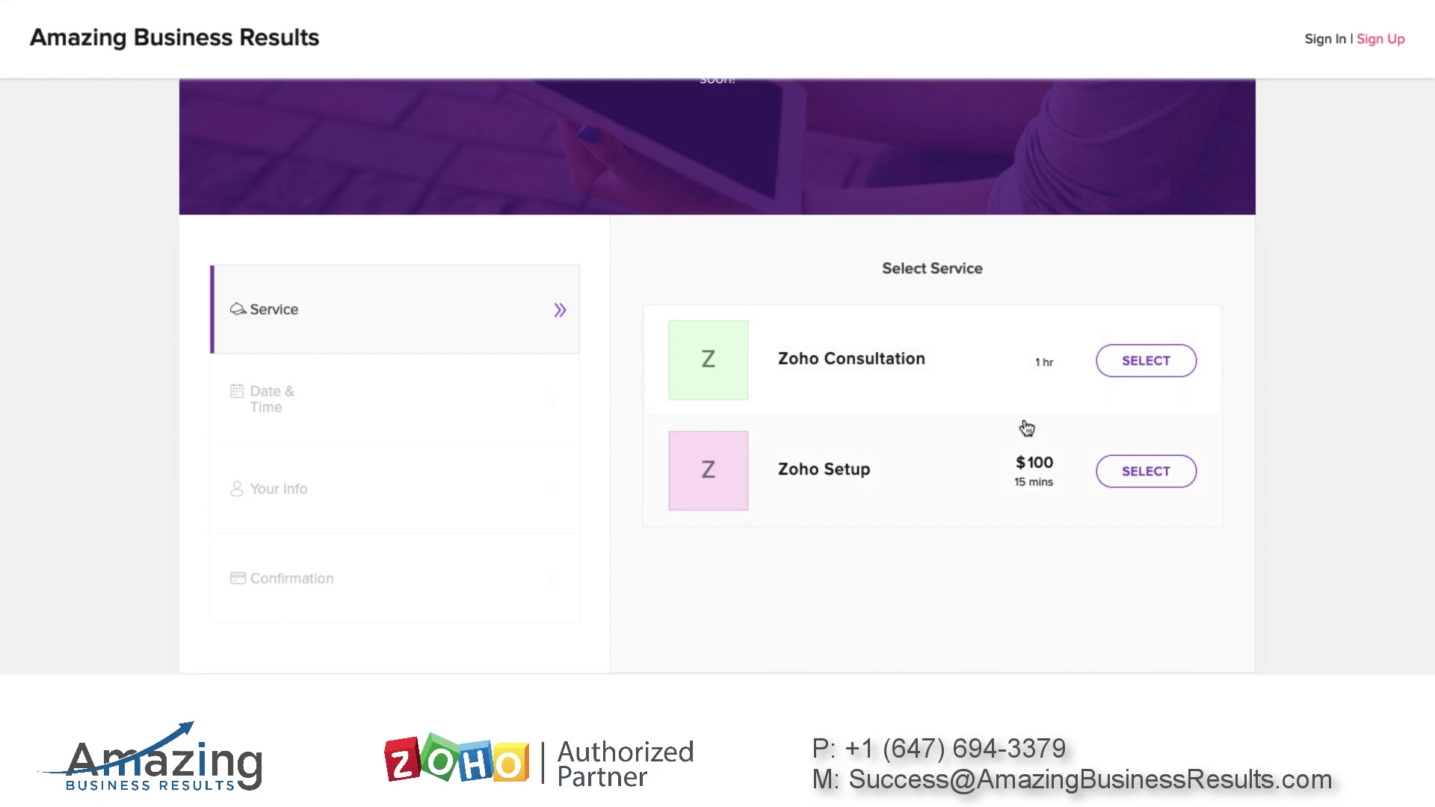
click(1148, 363)
scroll(913, 292, down, 1)
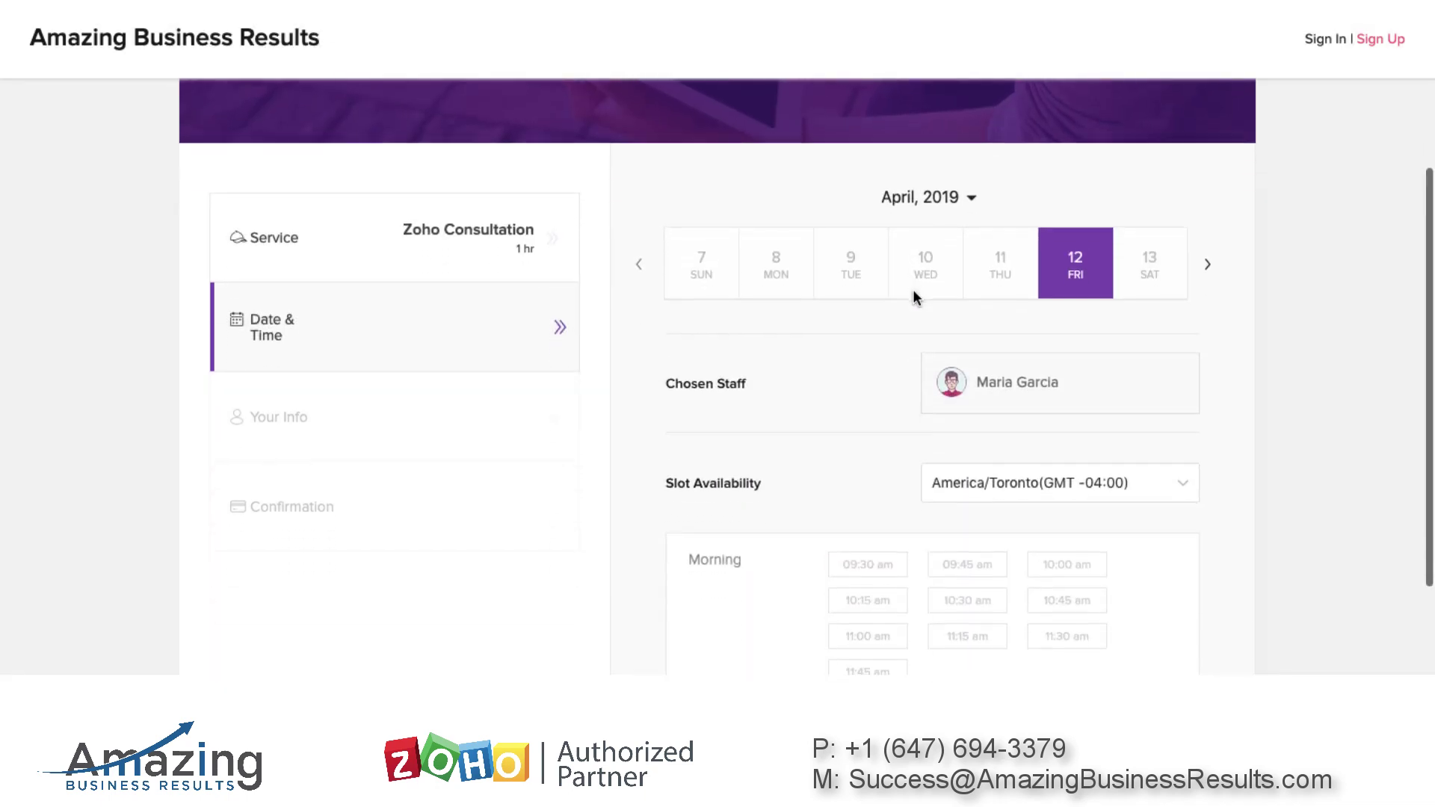
scroll(913, 326, down, 1)
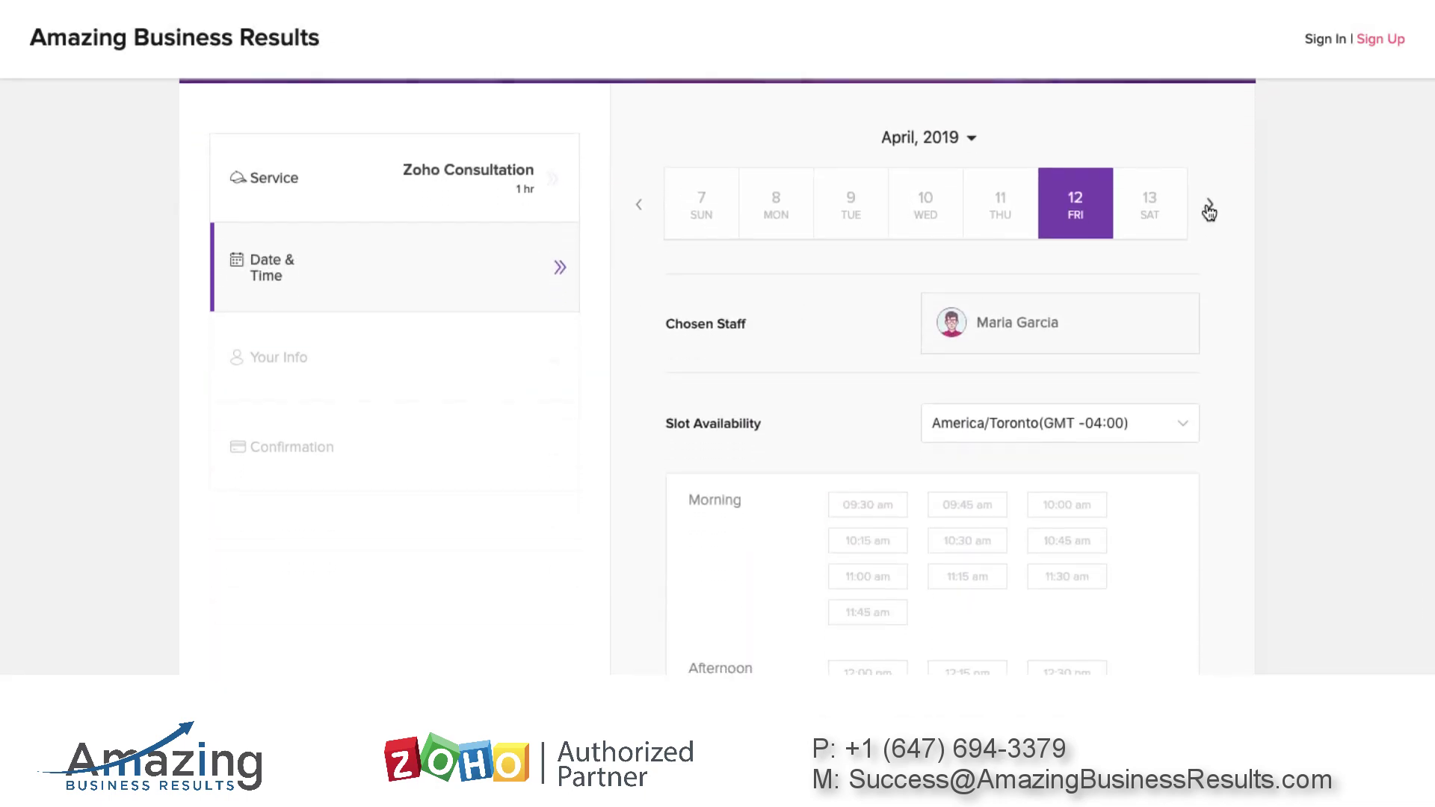
click(1209, 210)
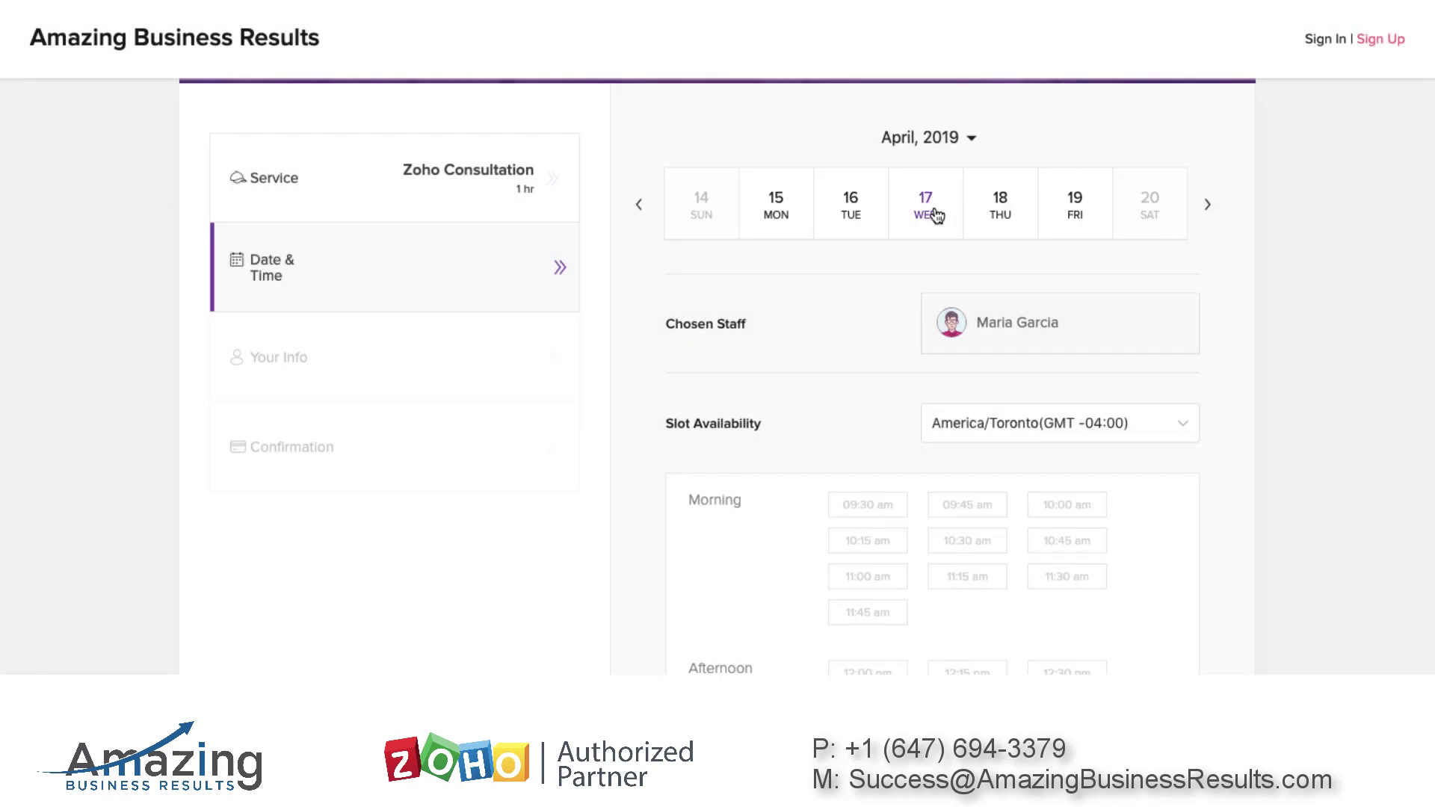
click(926, 211)
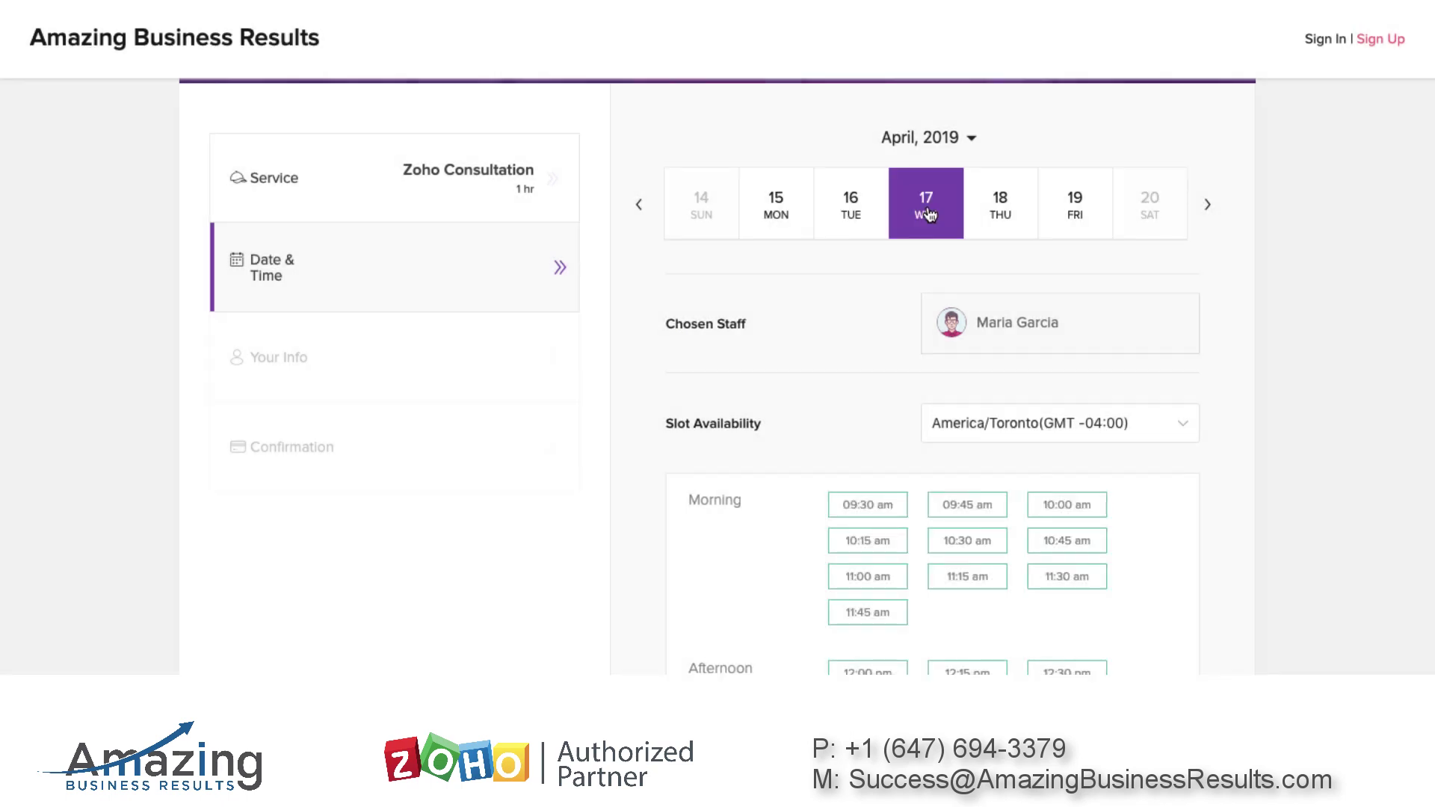
Book the 09:45 am slot as a guest with autofilled details and confirm it
scroll(1053, 262, down, 3)
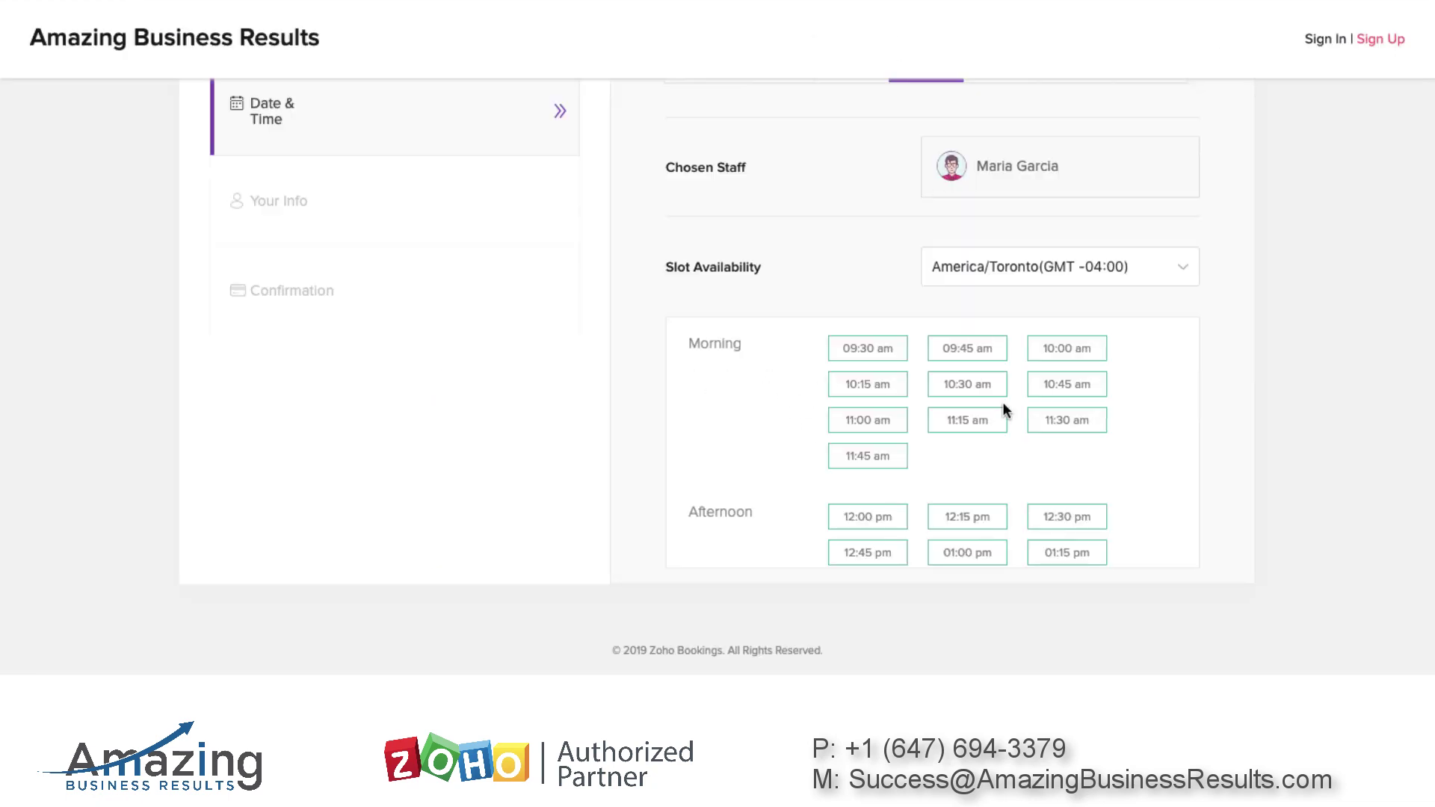
click(968, 354)
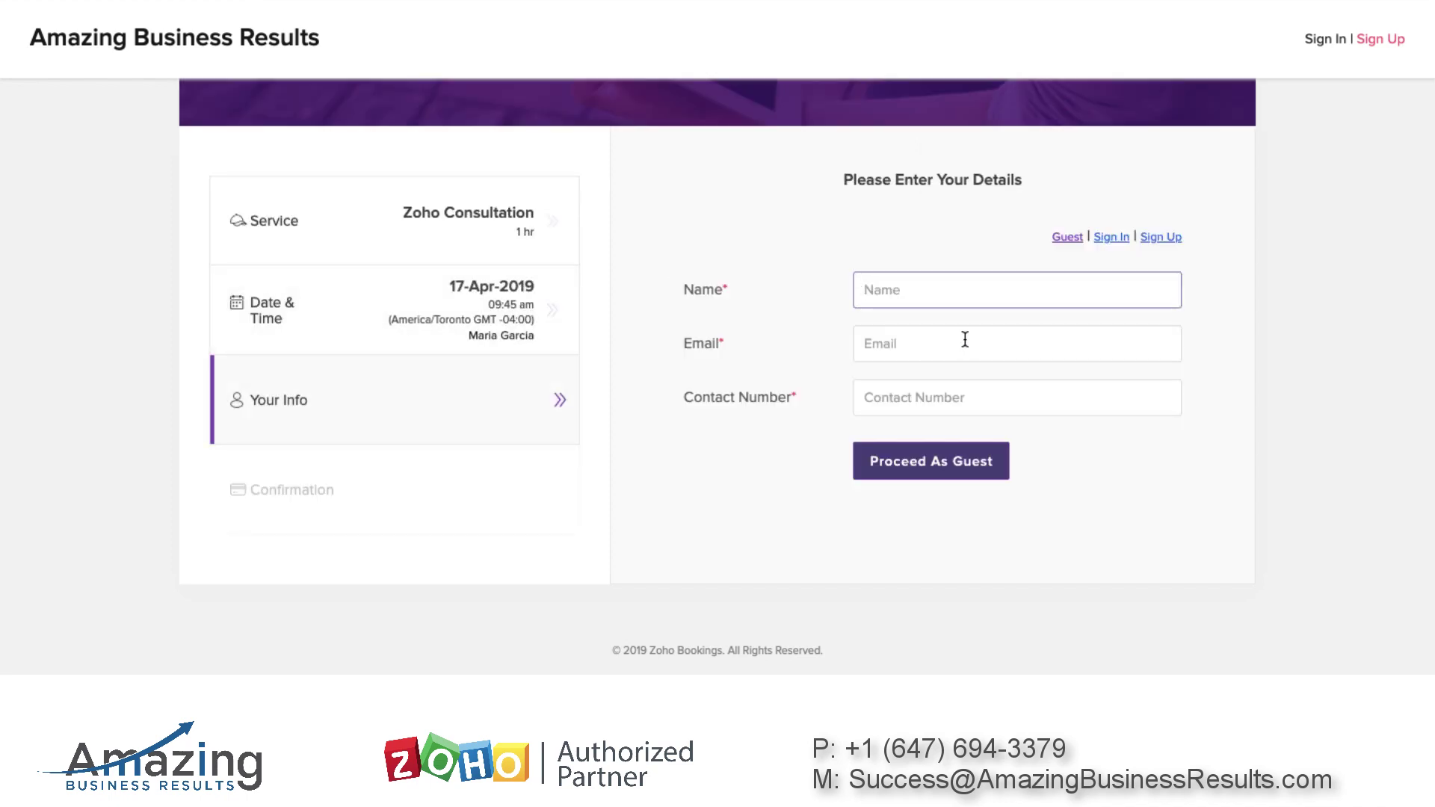
click(924, 351)
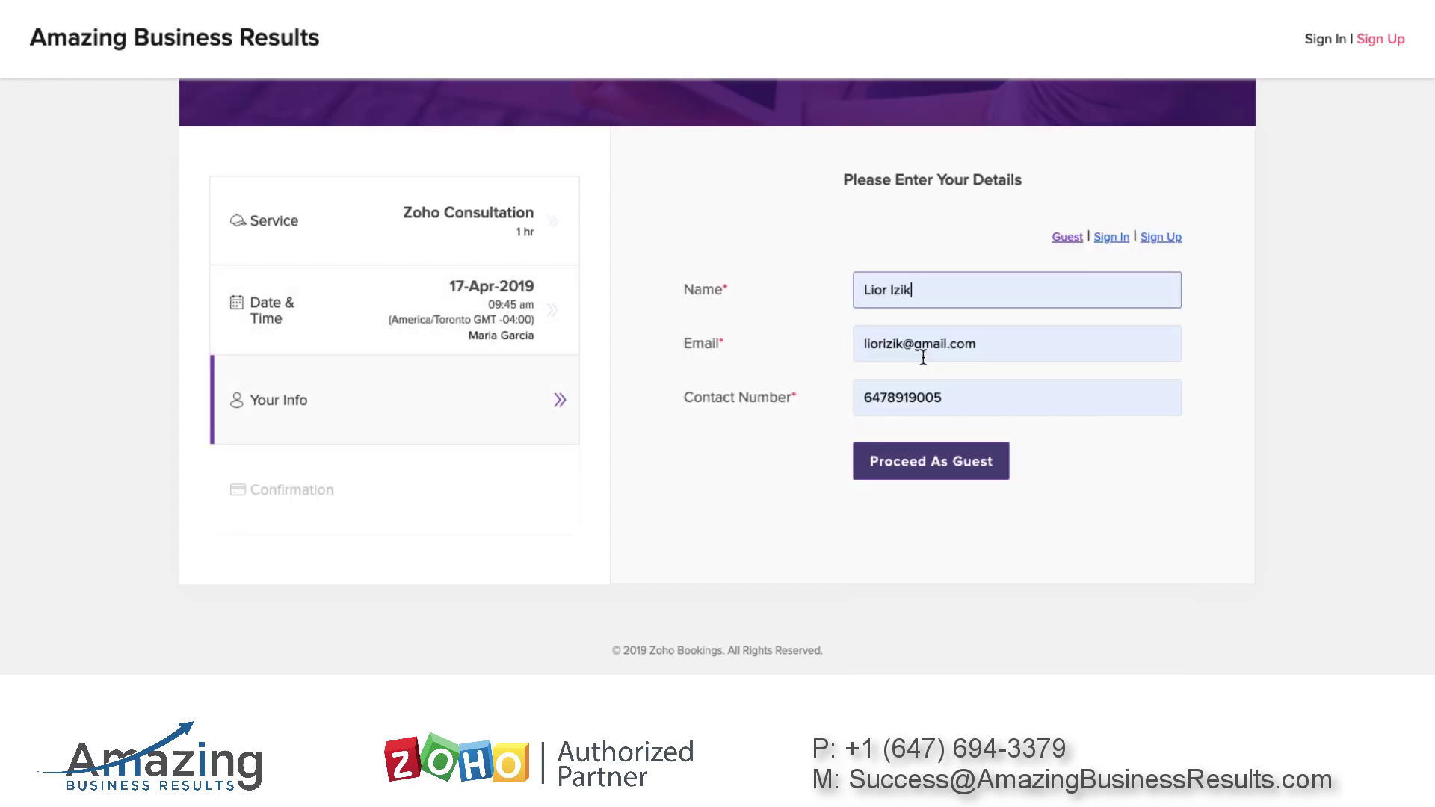
click(952, 476)
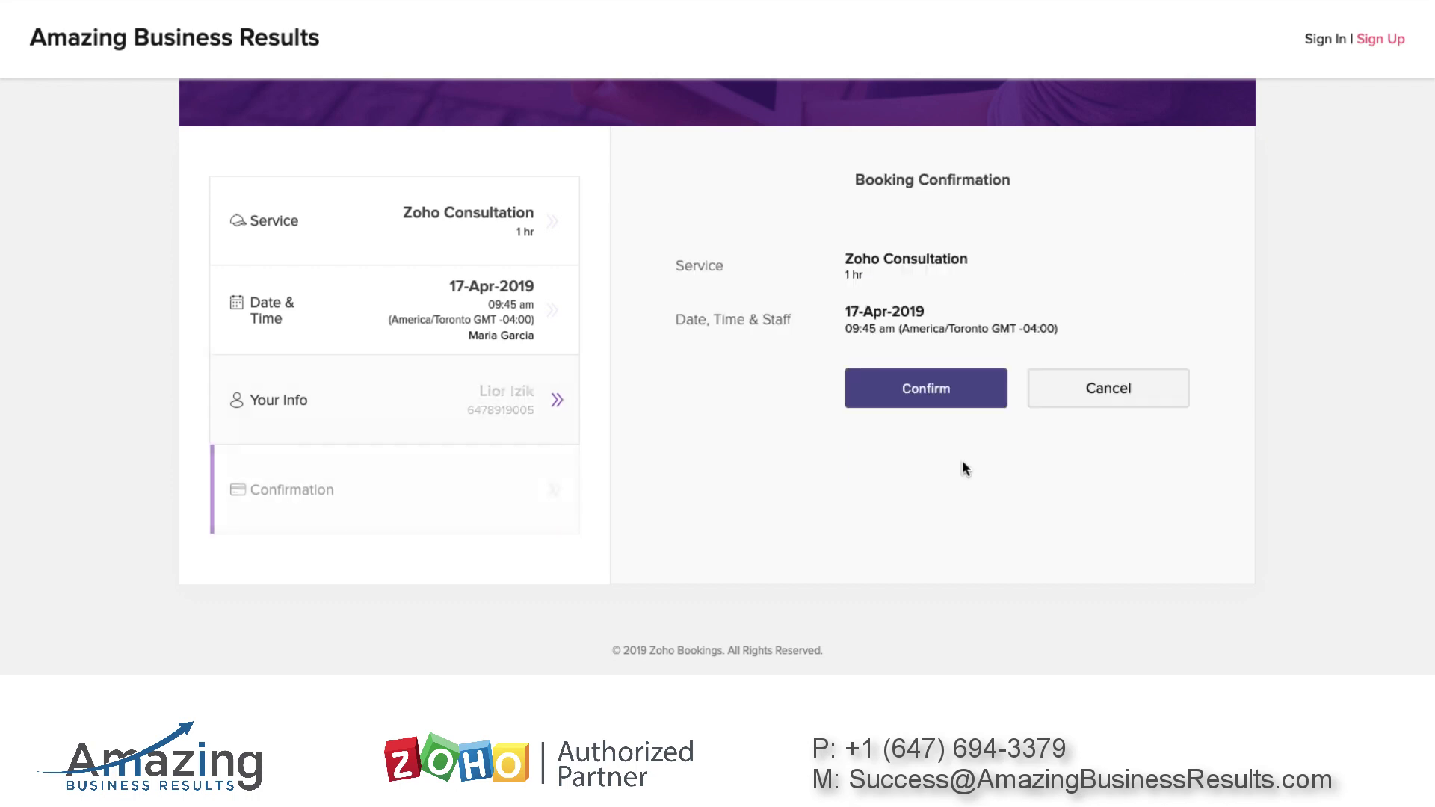
click(946, 397)
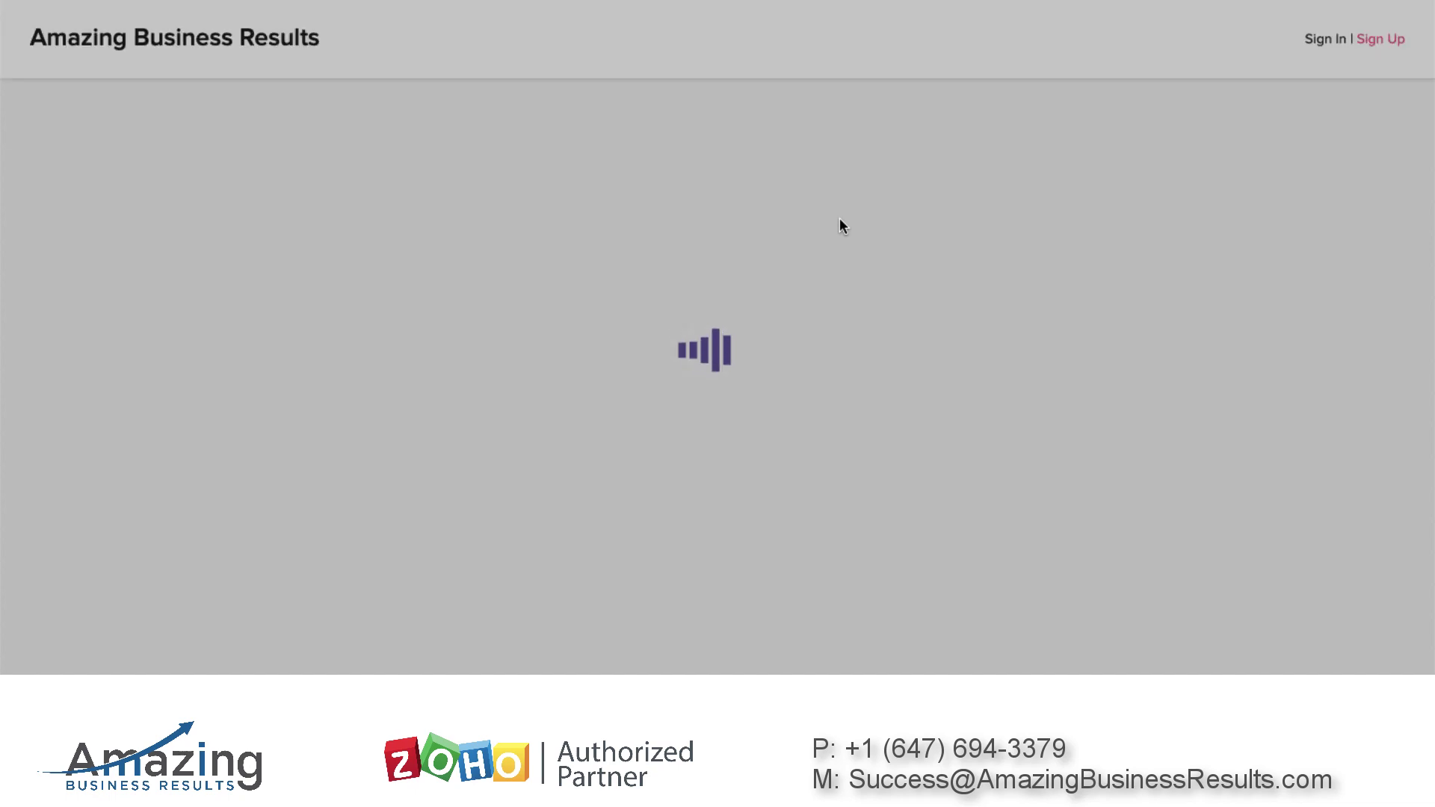
Reopen Zoho Consultation on Wednesday 17 April and check the slots now start at 10:55 am
scroll(996, 392, down, 2)
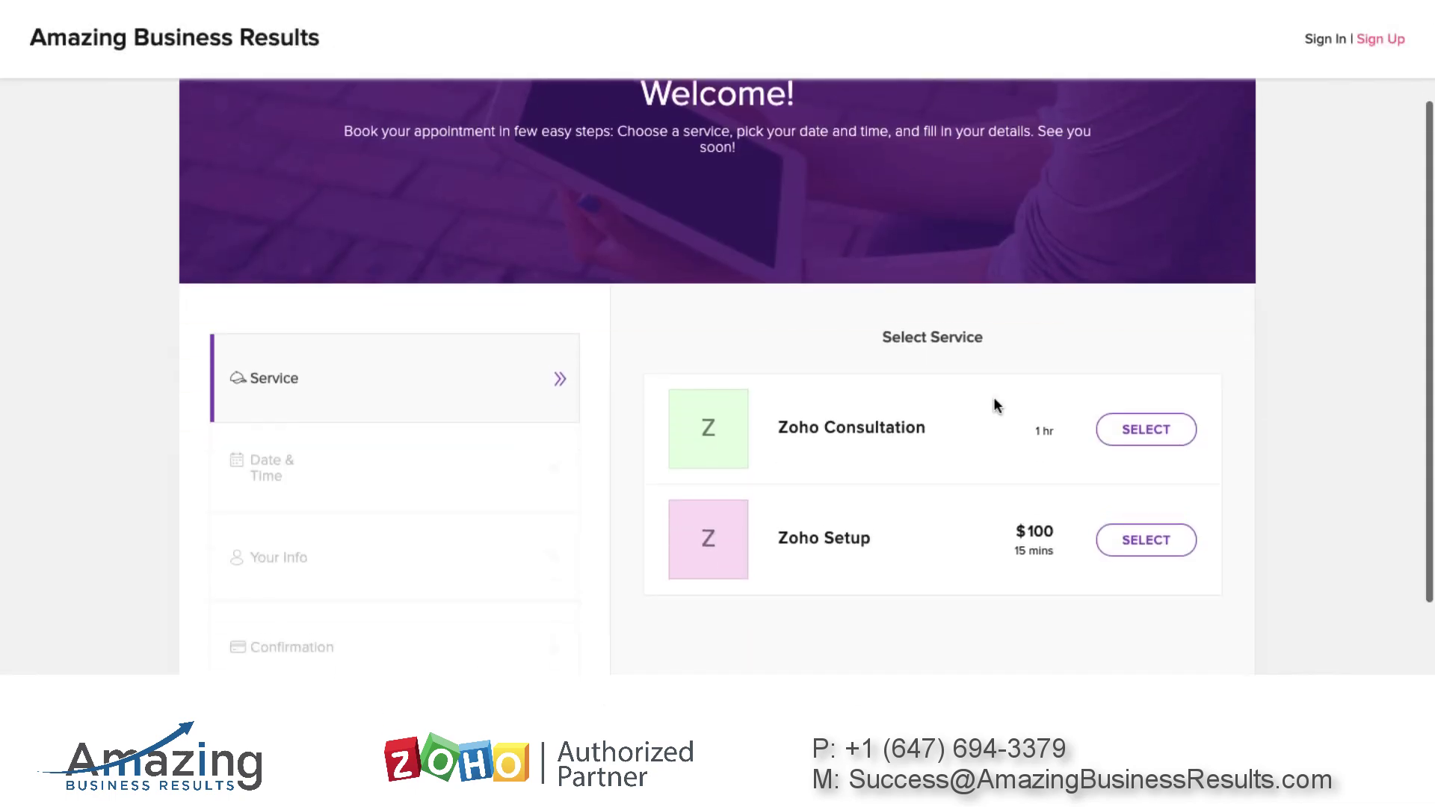
click(1119, 424)
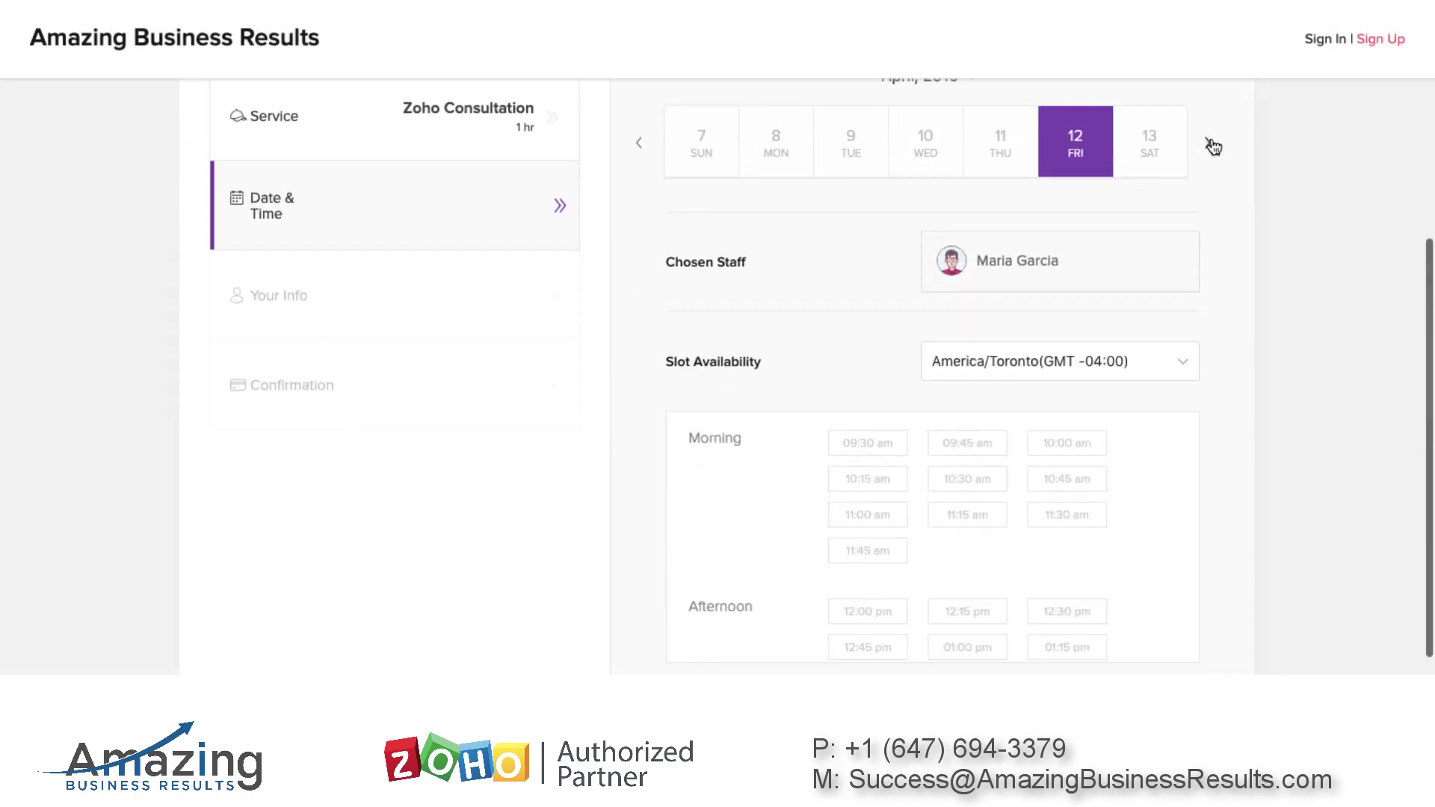
click(1208, 142)
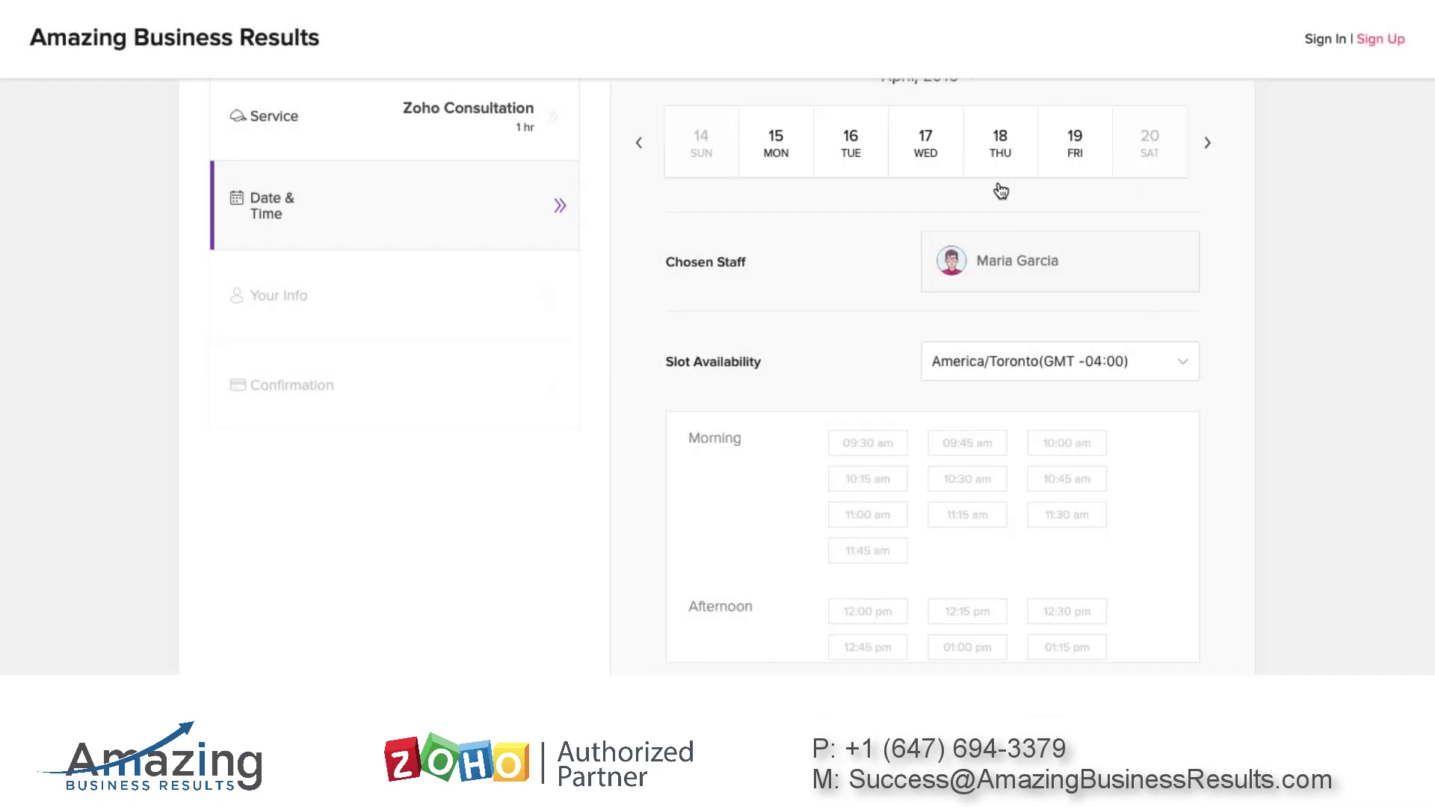
click(924, 155)
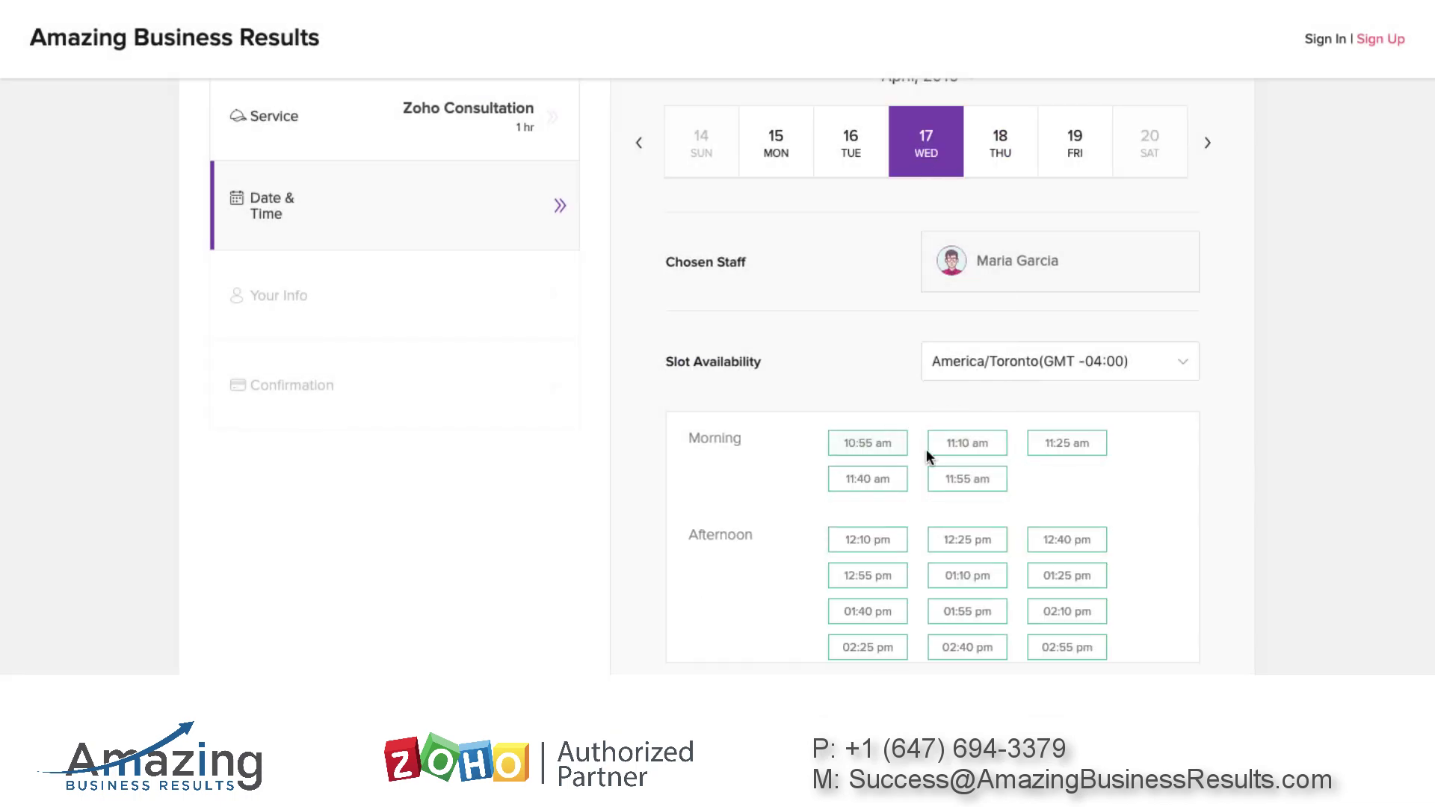
click(890, 447)
scroll(840, 320, down, 1)
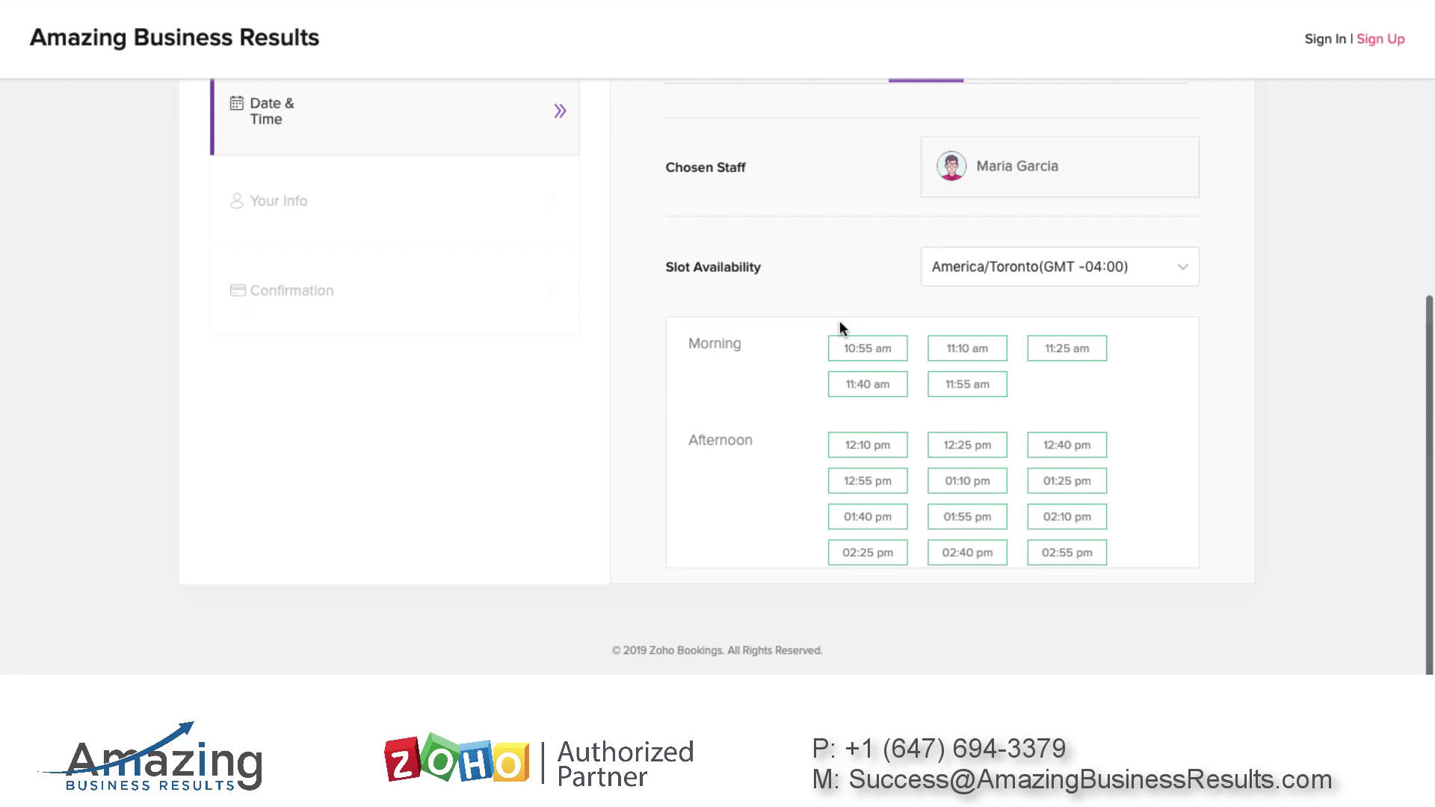
scroll(764, 383, up, 1)
scroll(764, 384, up, 5)
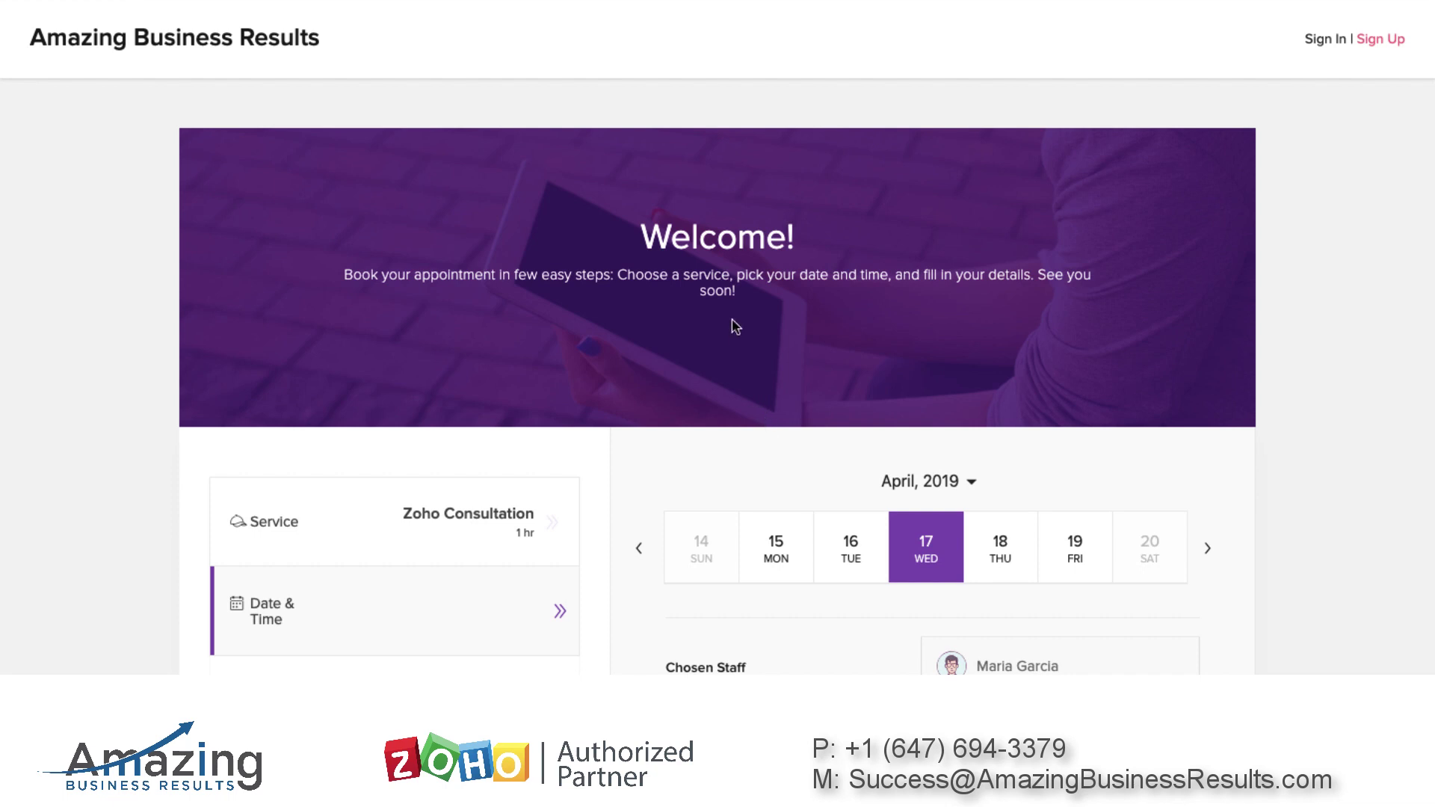
In a private window, reach the booking page via ZOHO Solutions > Free Zoho Services
key(ctrl+shift+n)
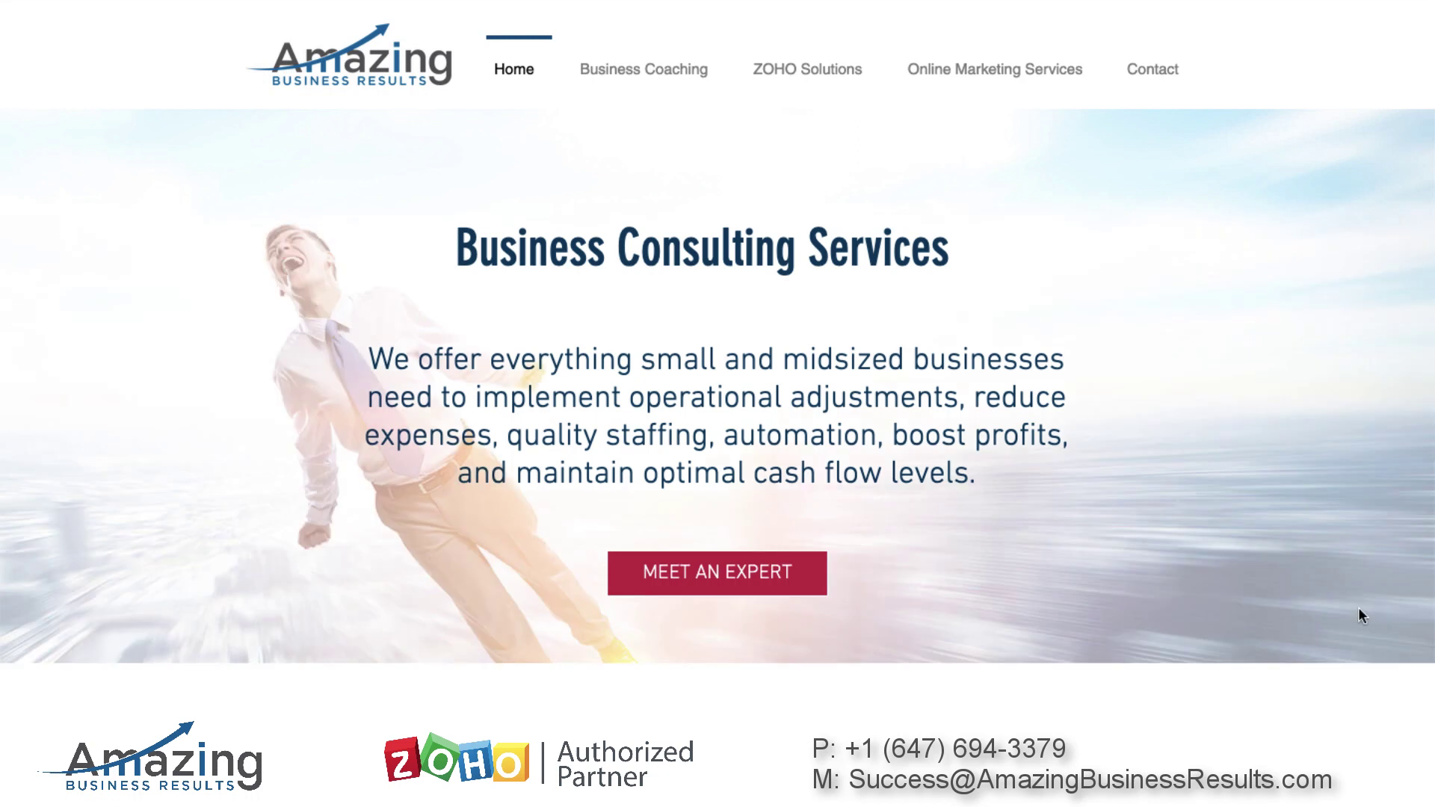
click(1368, 652)
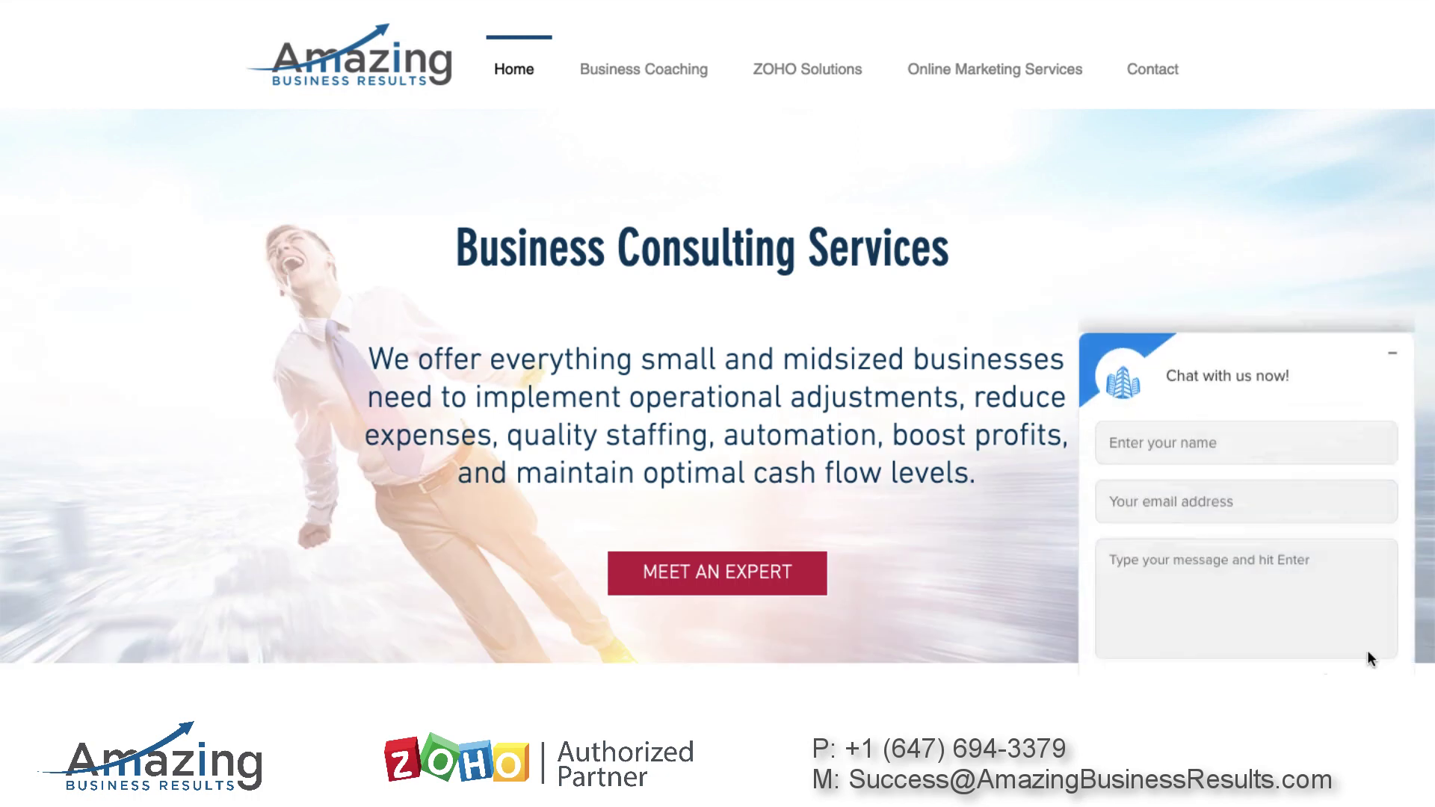
scroll(1240, 488, down, 1)
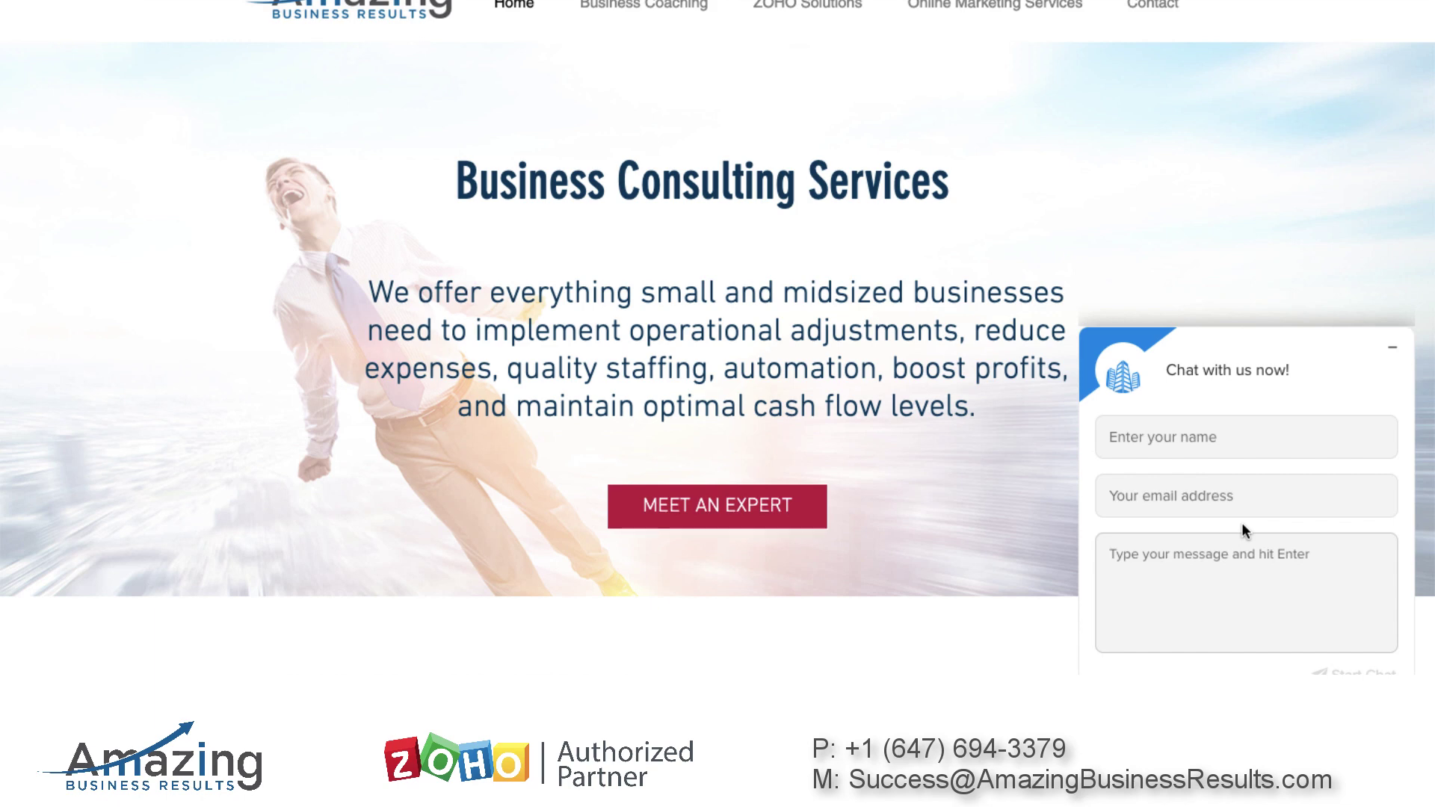
mouse_move(801, 24)
click(862, 67)
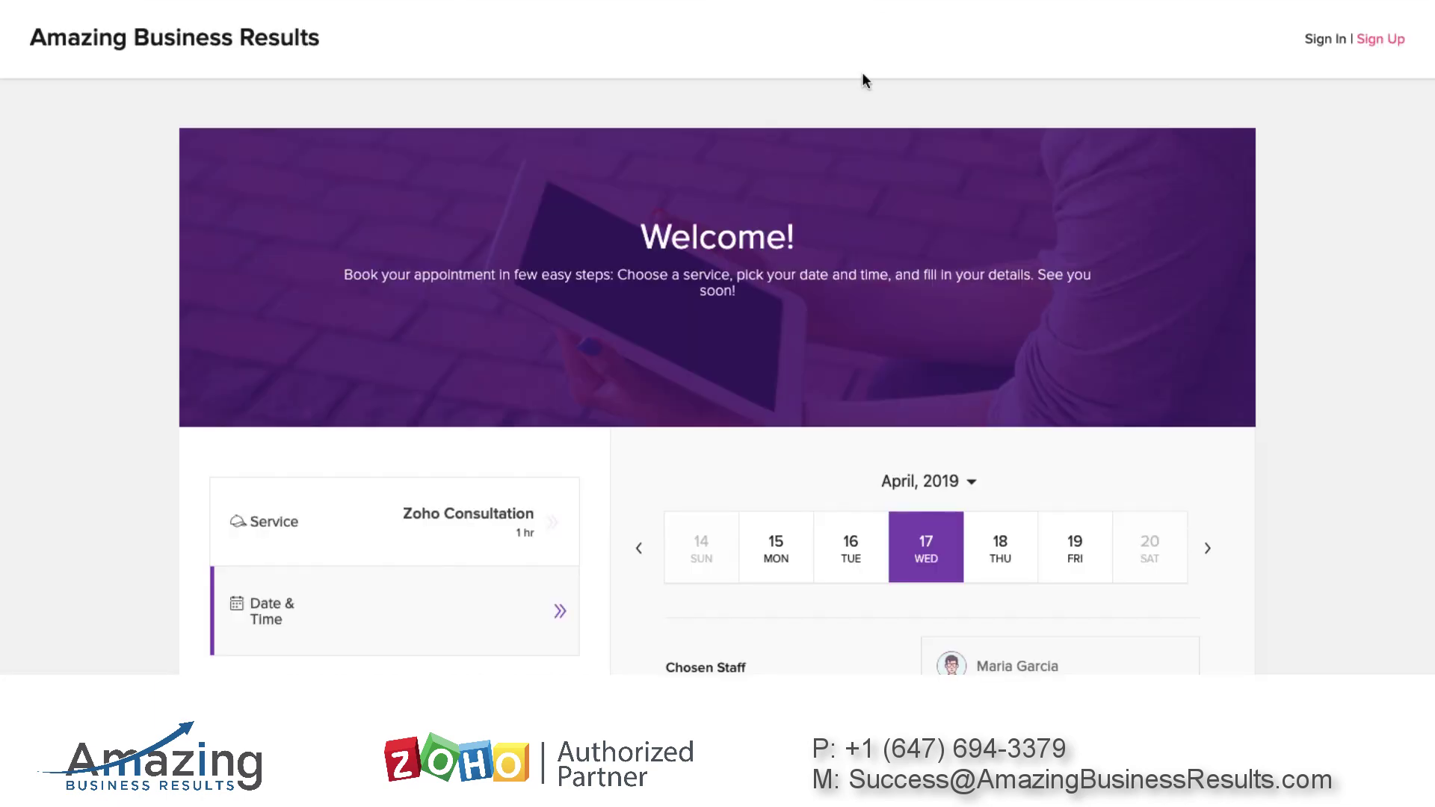
key(ctrl+w)
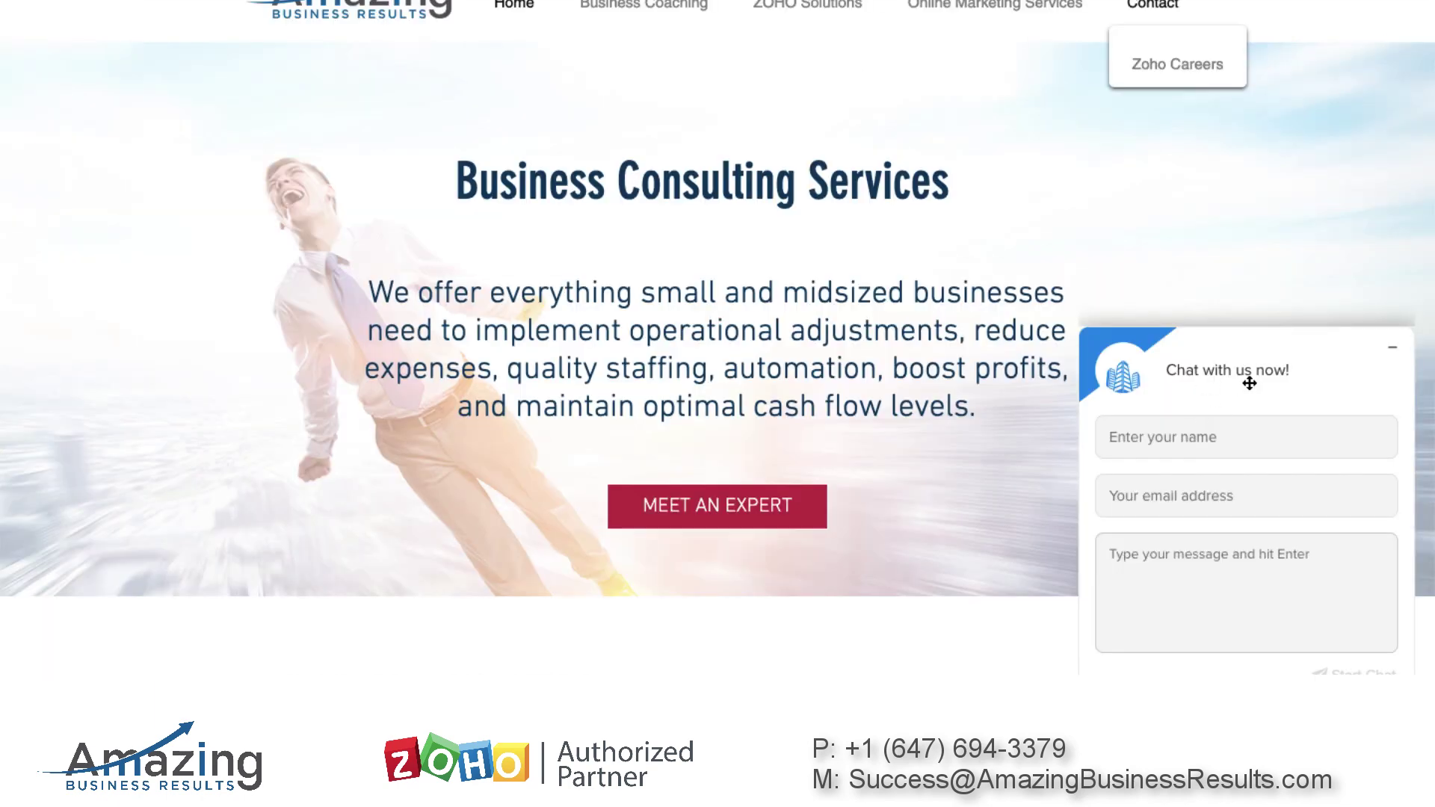